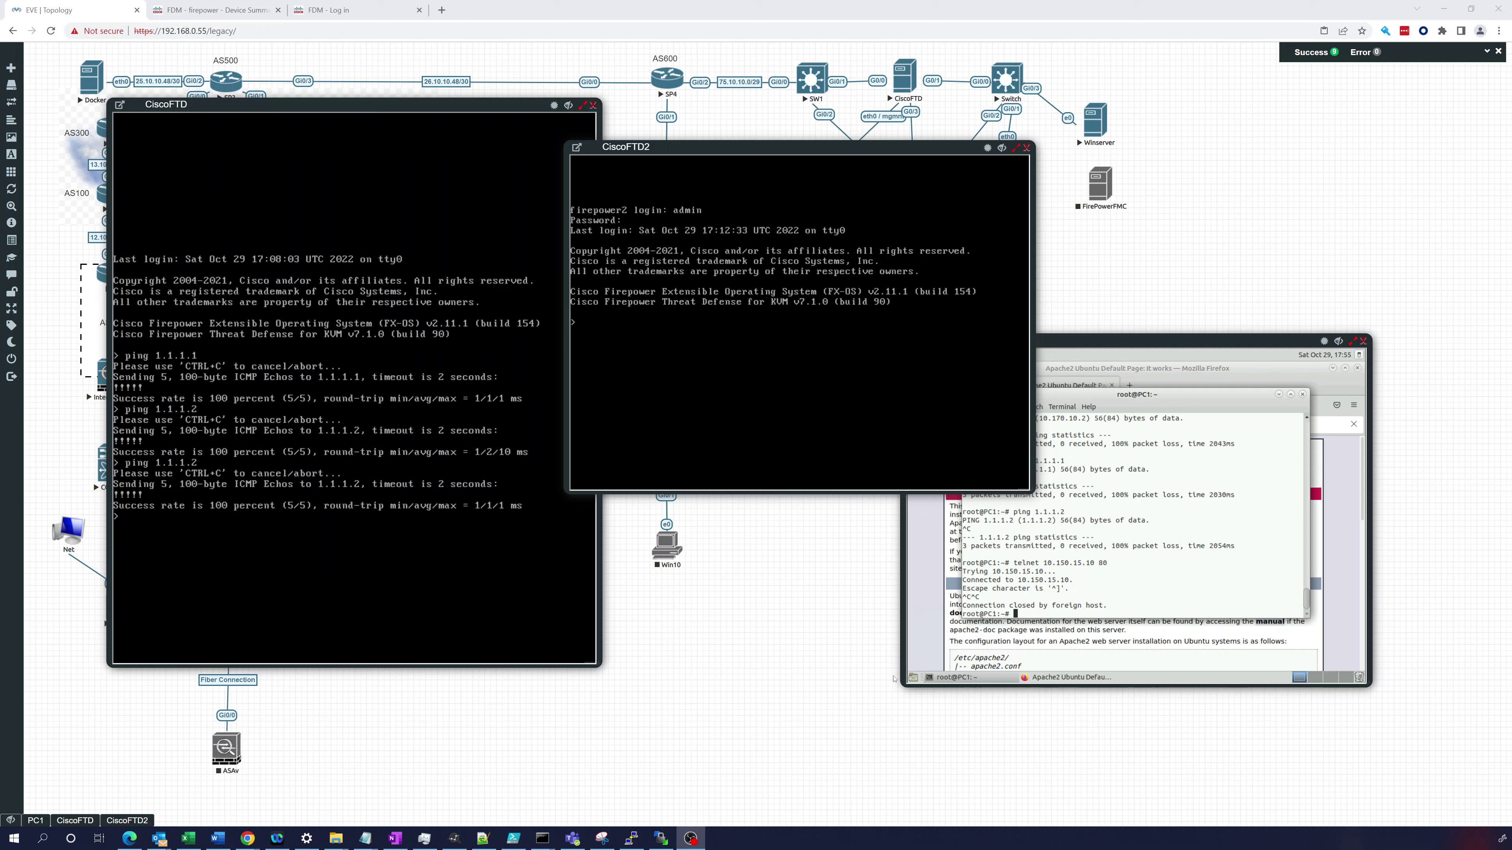
- On the primary CiscoFTD console, show interface GigabitEthernet 0/3
{"action": "left_click", "coordinate": [237, 523]}
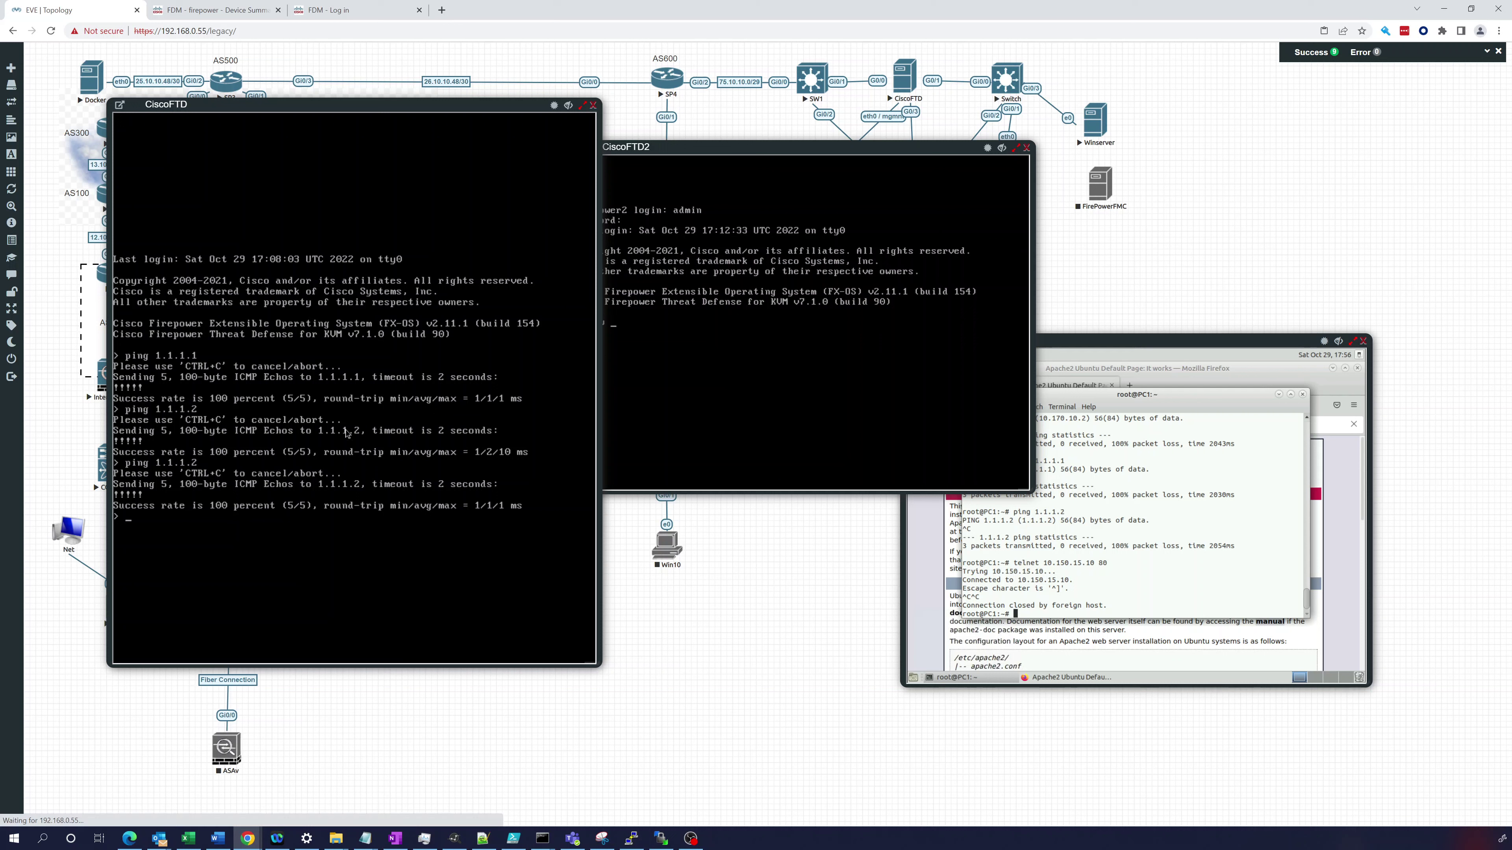
{"action": "type", "text": "show"}
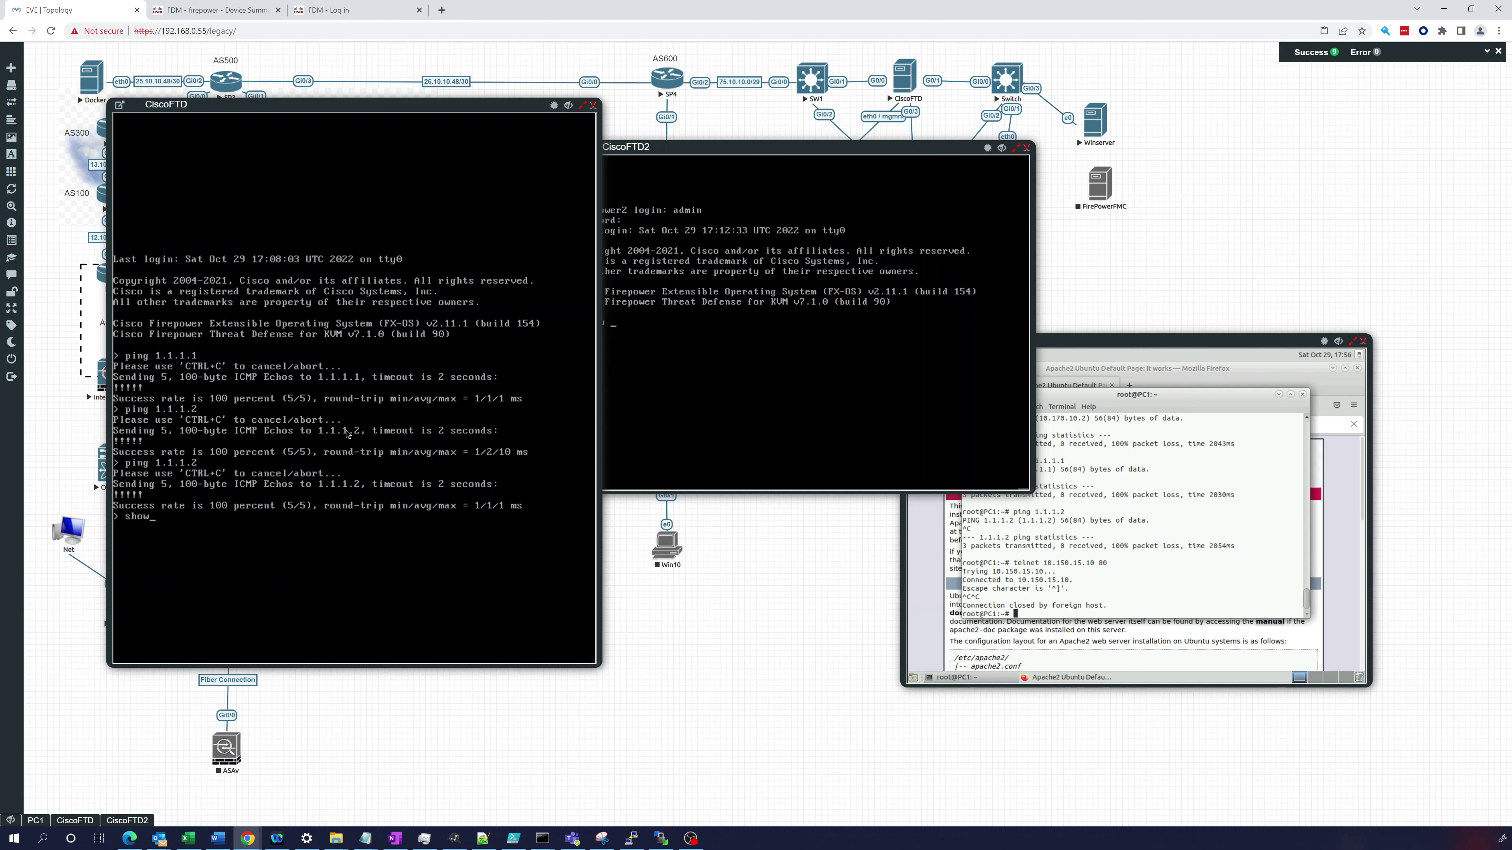
{"action": "type", "text": " interface Gigabi"}
{"action": "key", "text": "Tab"}
{"action": "type", "text": "0/3"}
{"action": "key", "text": "Return"}
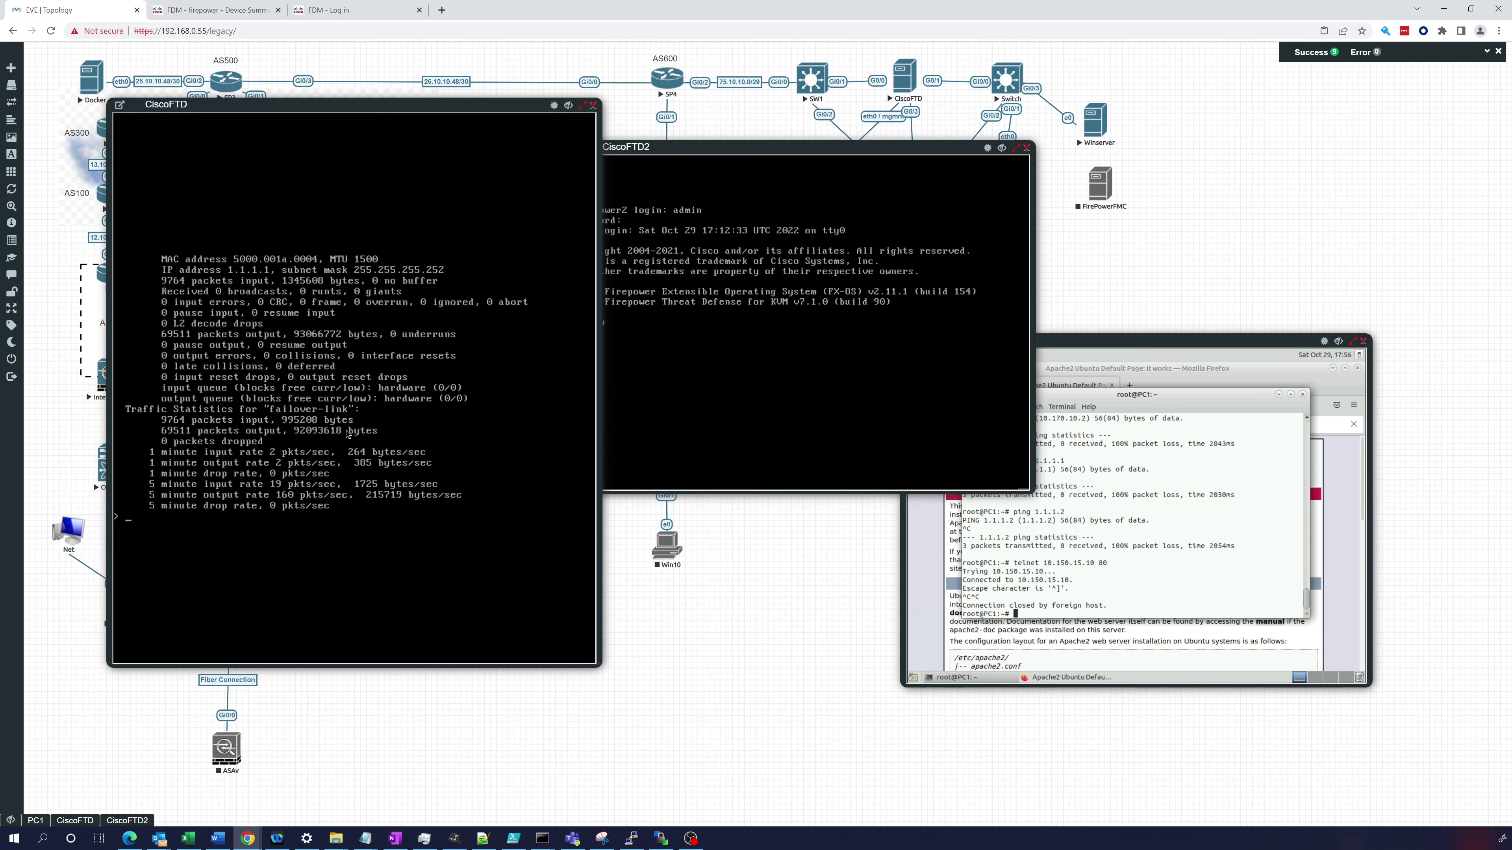
- Ping 1.1.1.1 and 1.1.1.2 from the primary FTD, both succeeding 5/5
{"action": "type", "text": "ping 1.1.1.1"}
{"action": "key", "text": "Return"}
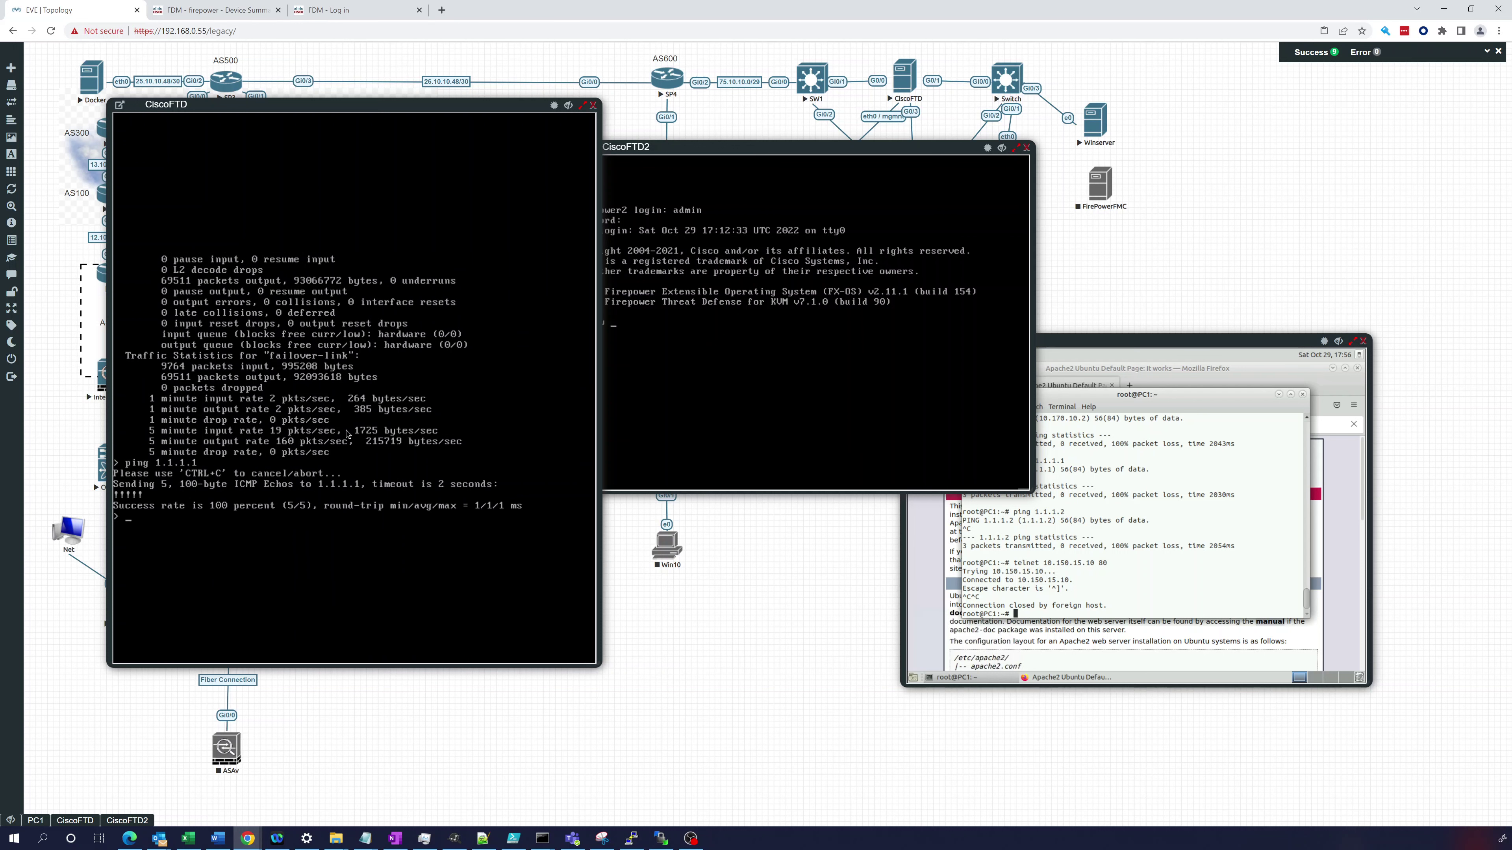
{"action": "key", "text": "Up"}
{"action": "key", "text": "Return"}
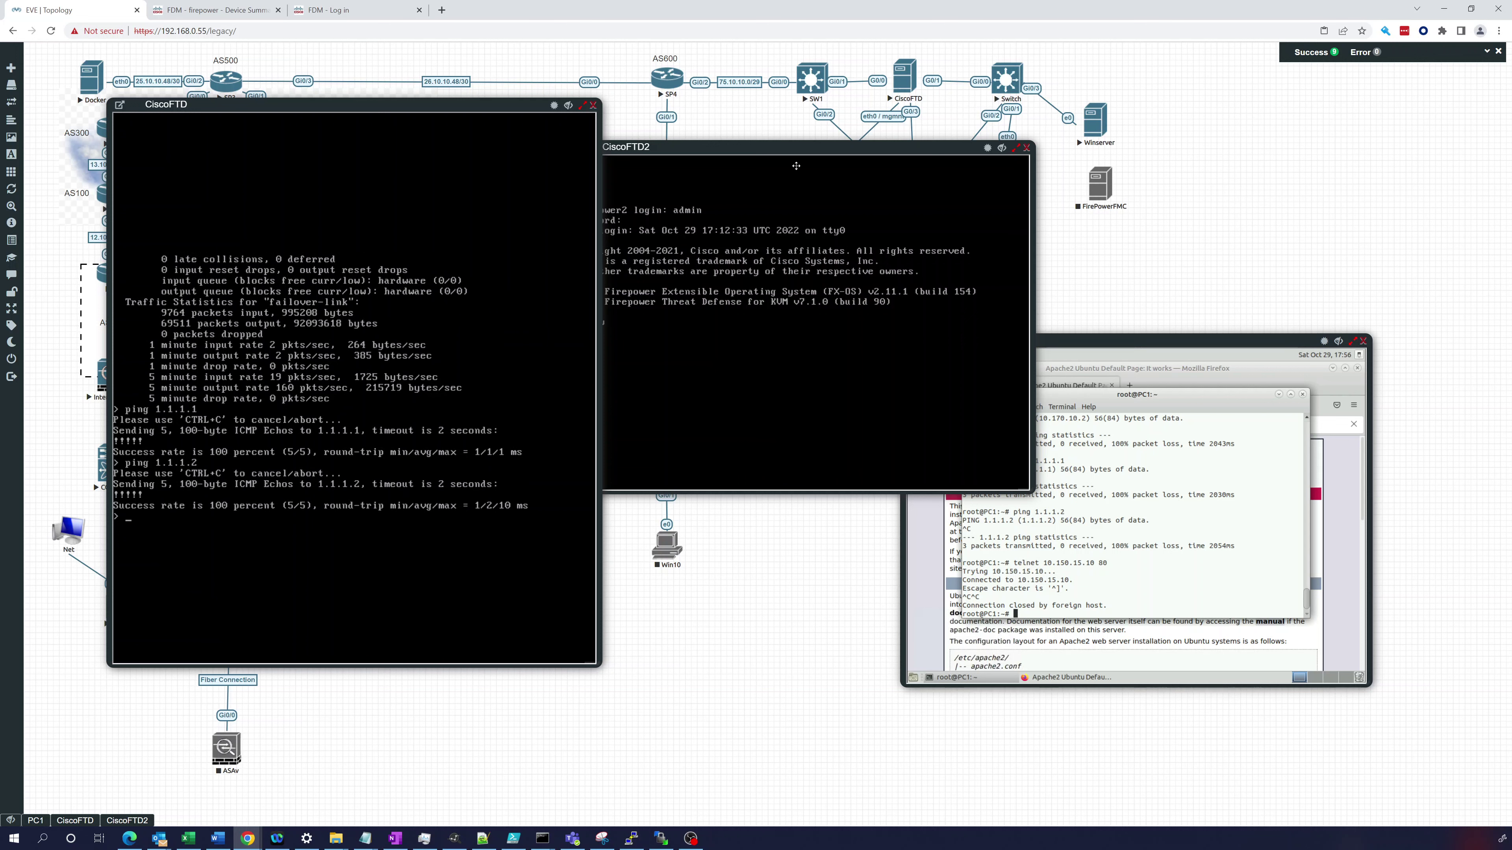
- Move the CiscoFTD2 console down-right to expose the firewall links, then focus it
{"action": "left_click_drag", "start_coordinate": [806, 200], "coordinate": [851, 342]}
{"action": "right_click", "coordinate": [903, 88]}
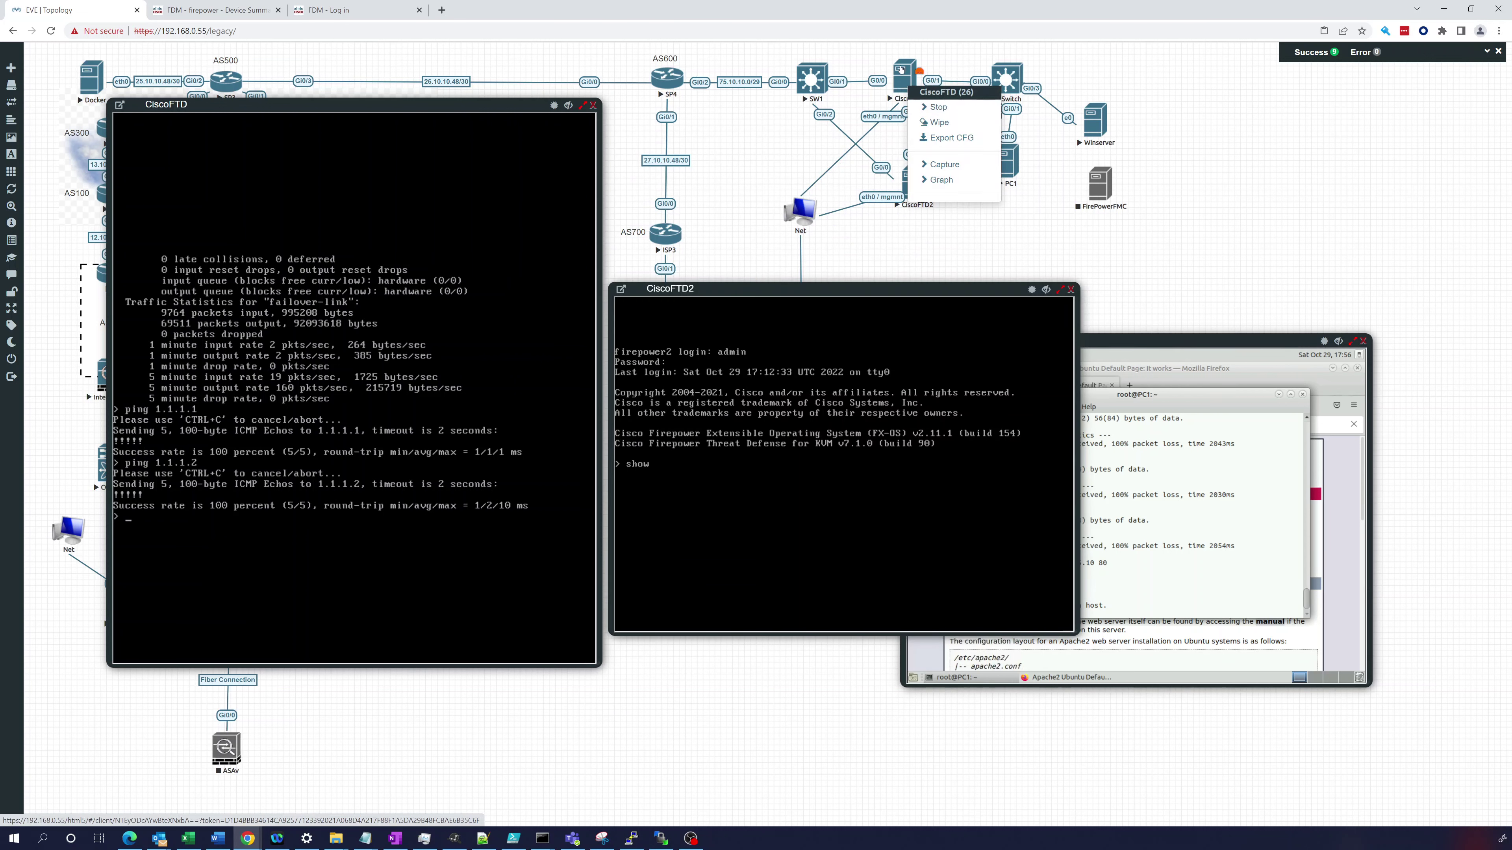
{"action": "left_click", "coordinate": [905, 89]}
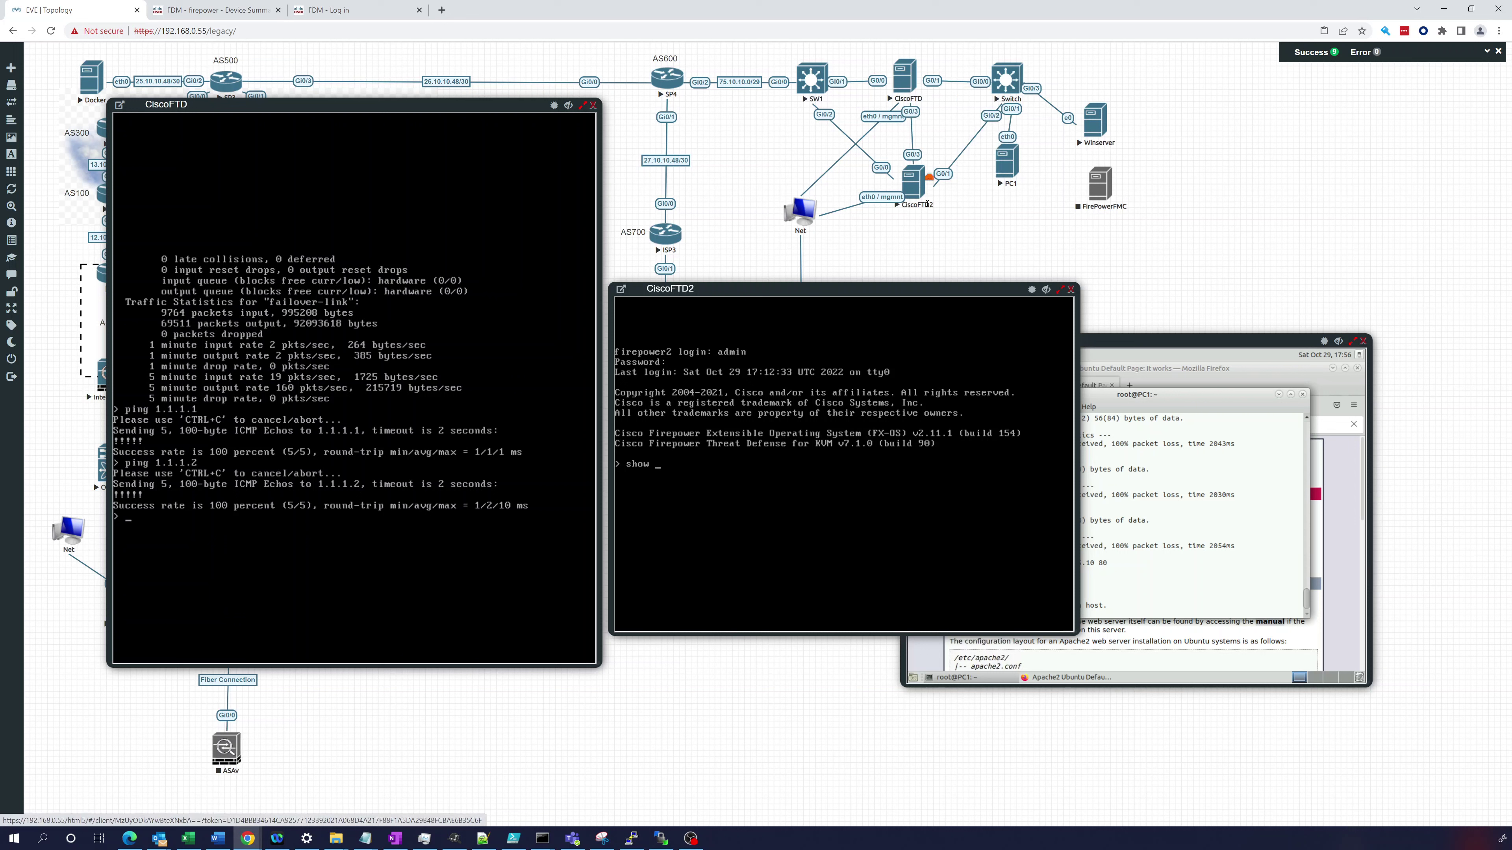
{"action": "left_click", "coordinate": [692, 475]}
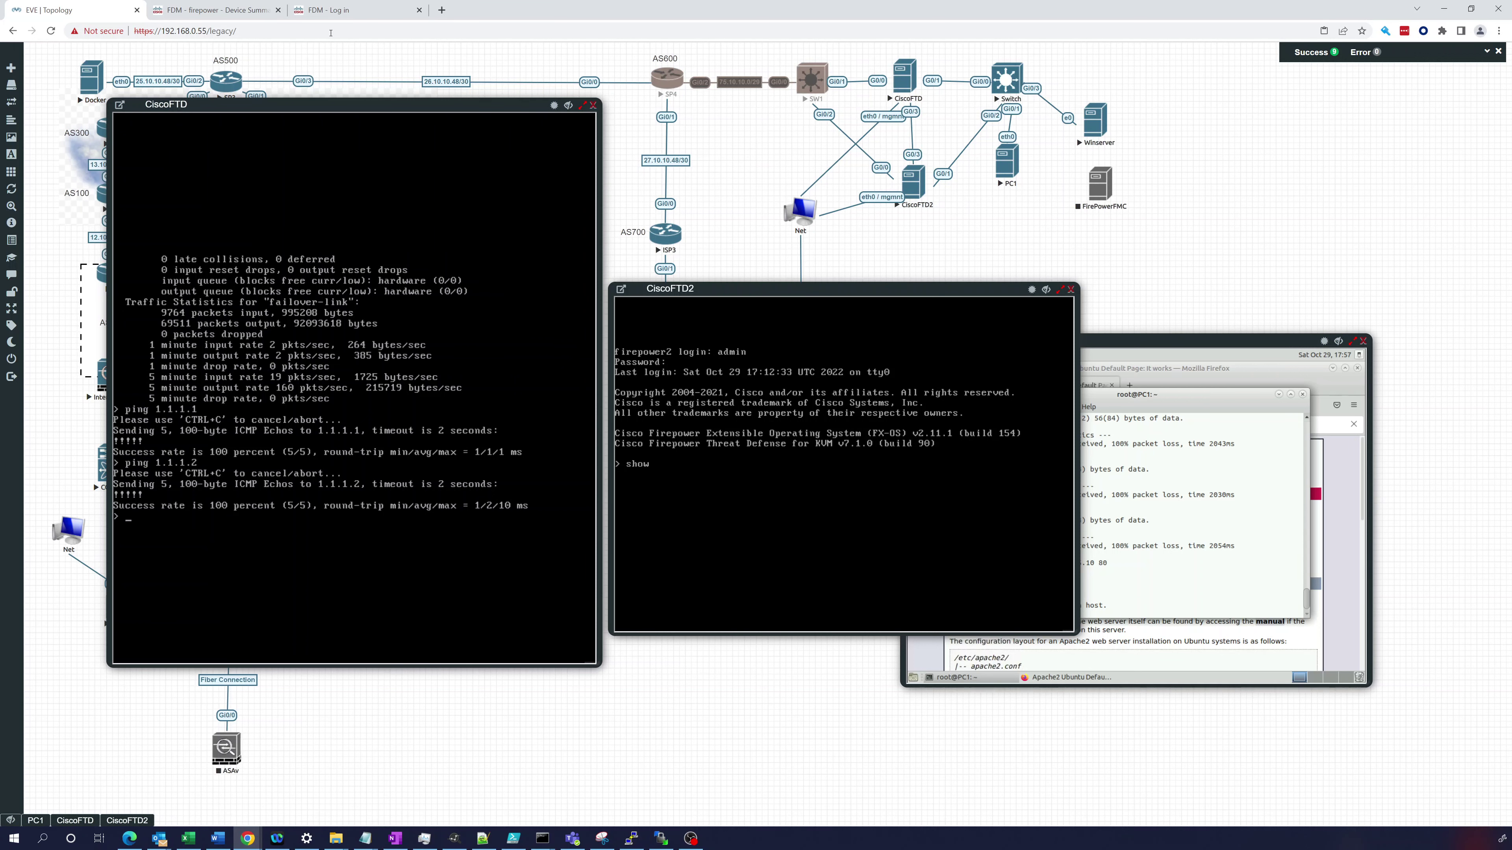
- Show the primary's High Availability page and its failover history in the CLI Console
{"action": "key", "text": "ctrl+Tab"}
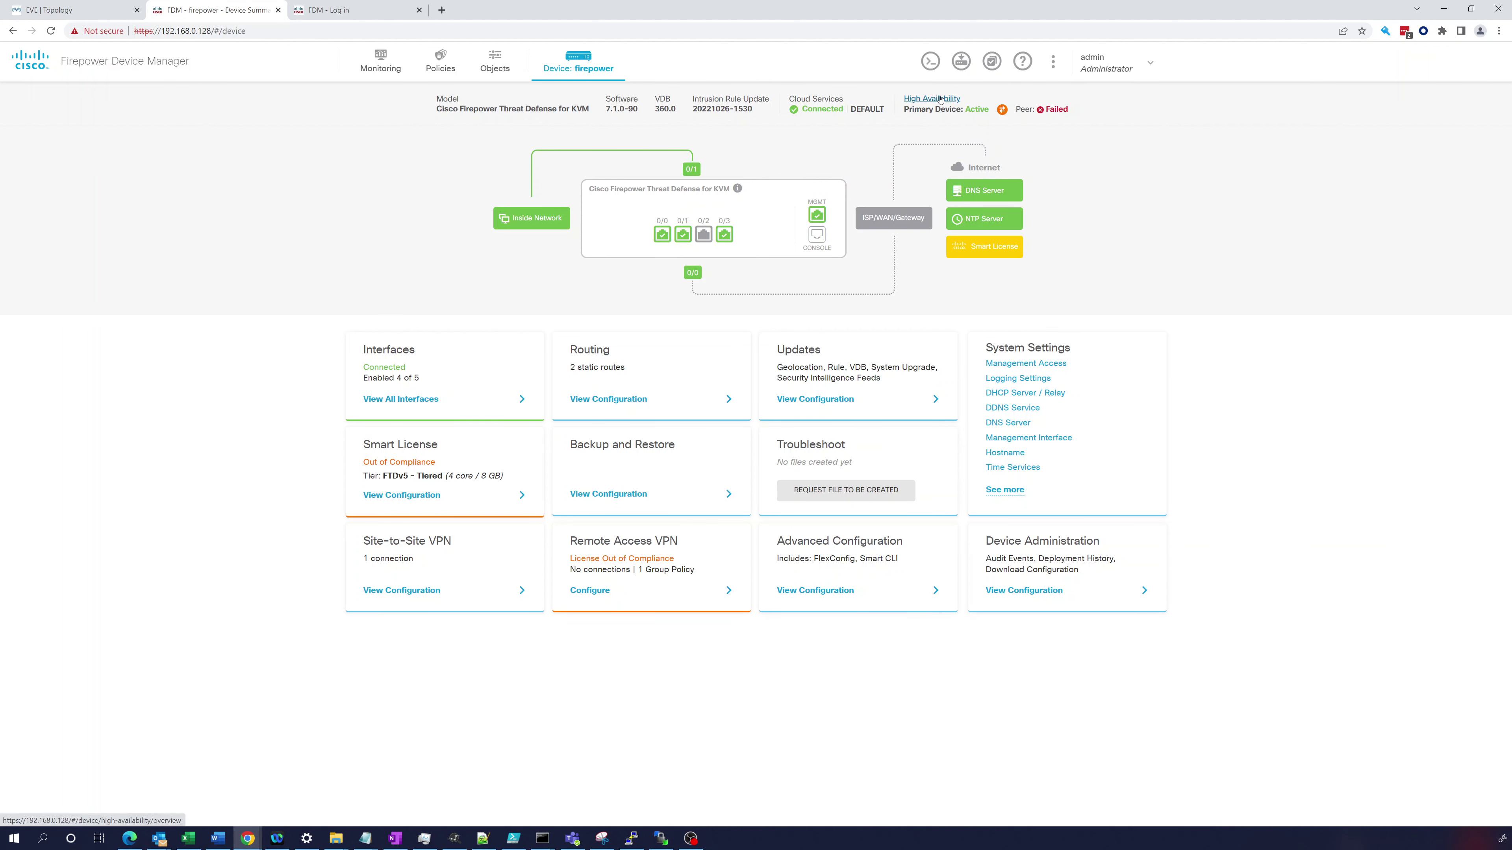
{"action": "left_click", "coordinate": [926, 98]}
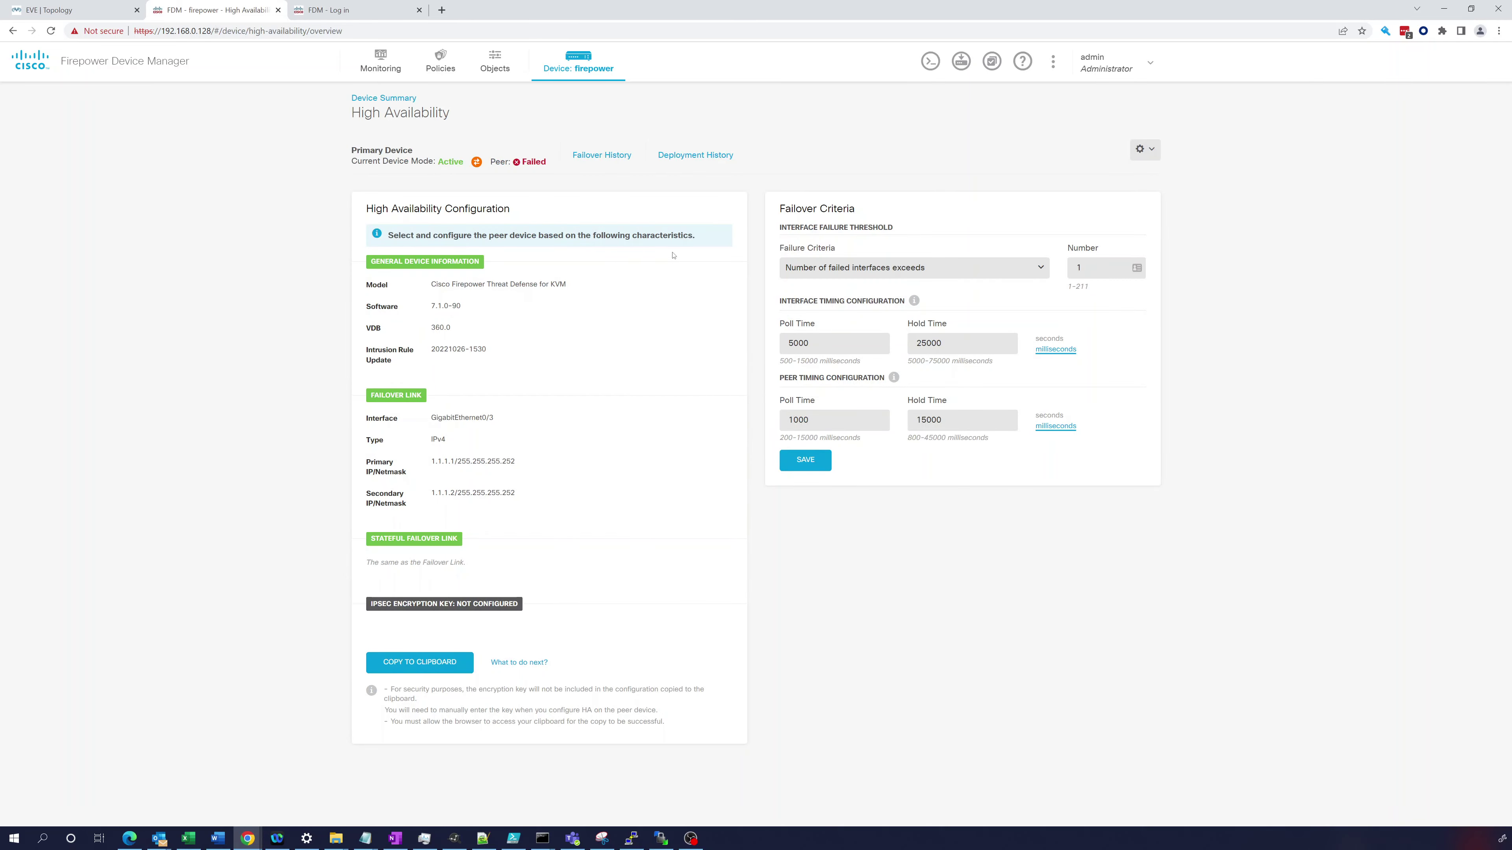
{"action": "left_click", "coordinate": [595, 155]}
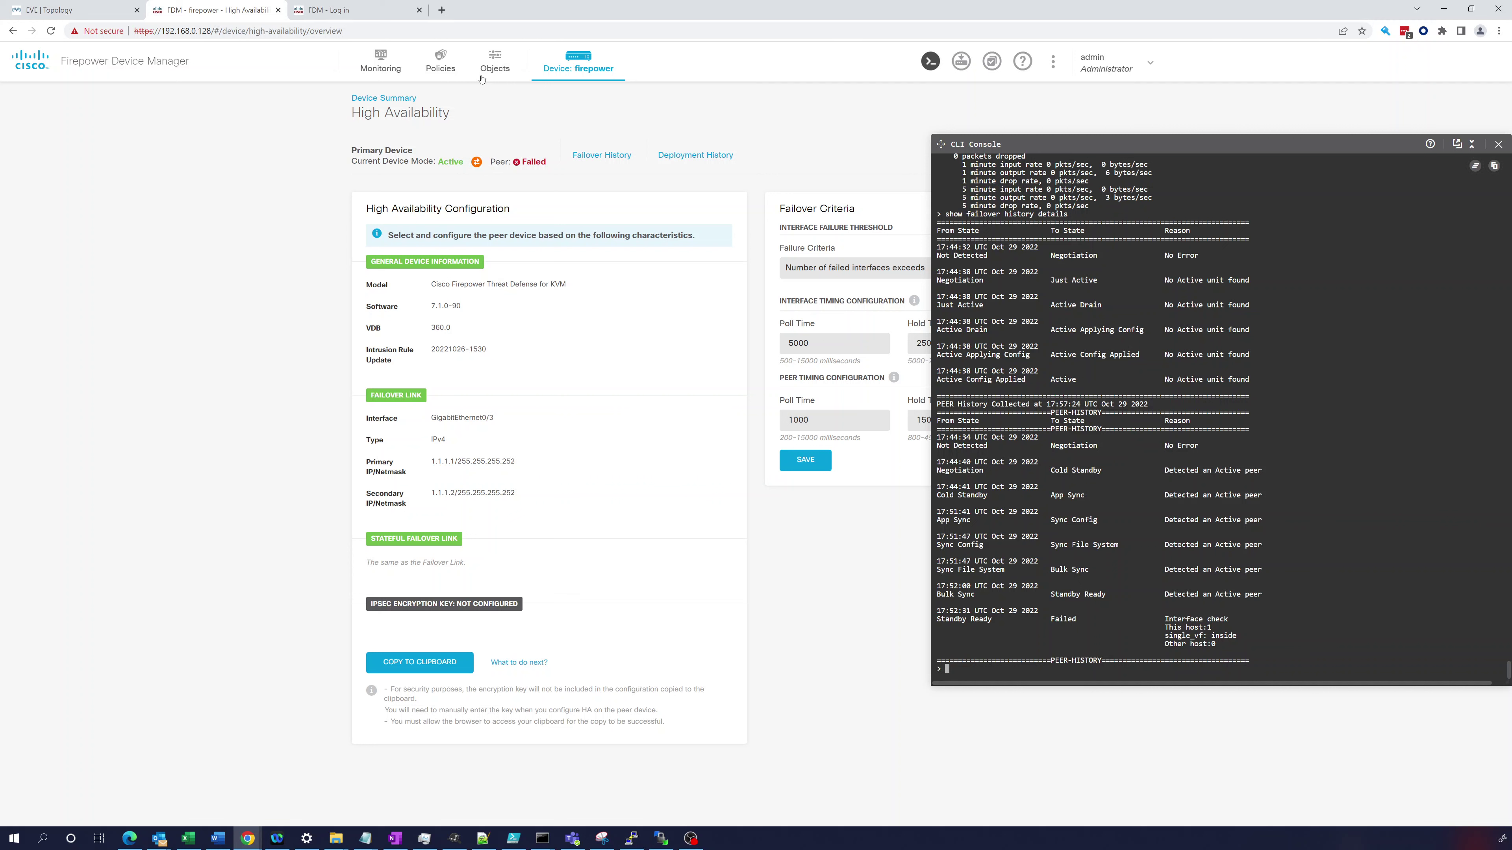
- Attempt the admin sign-in to the secondary at 192.168.0.129, then return to High Availability
{"action": "key", "text": "ctrl+Tab"}
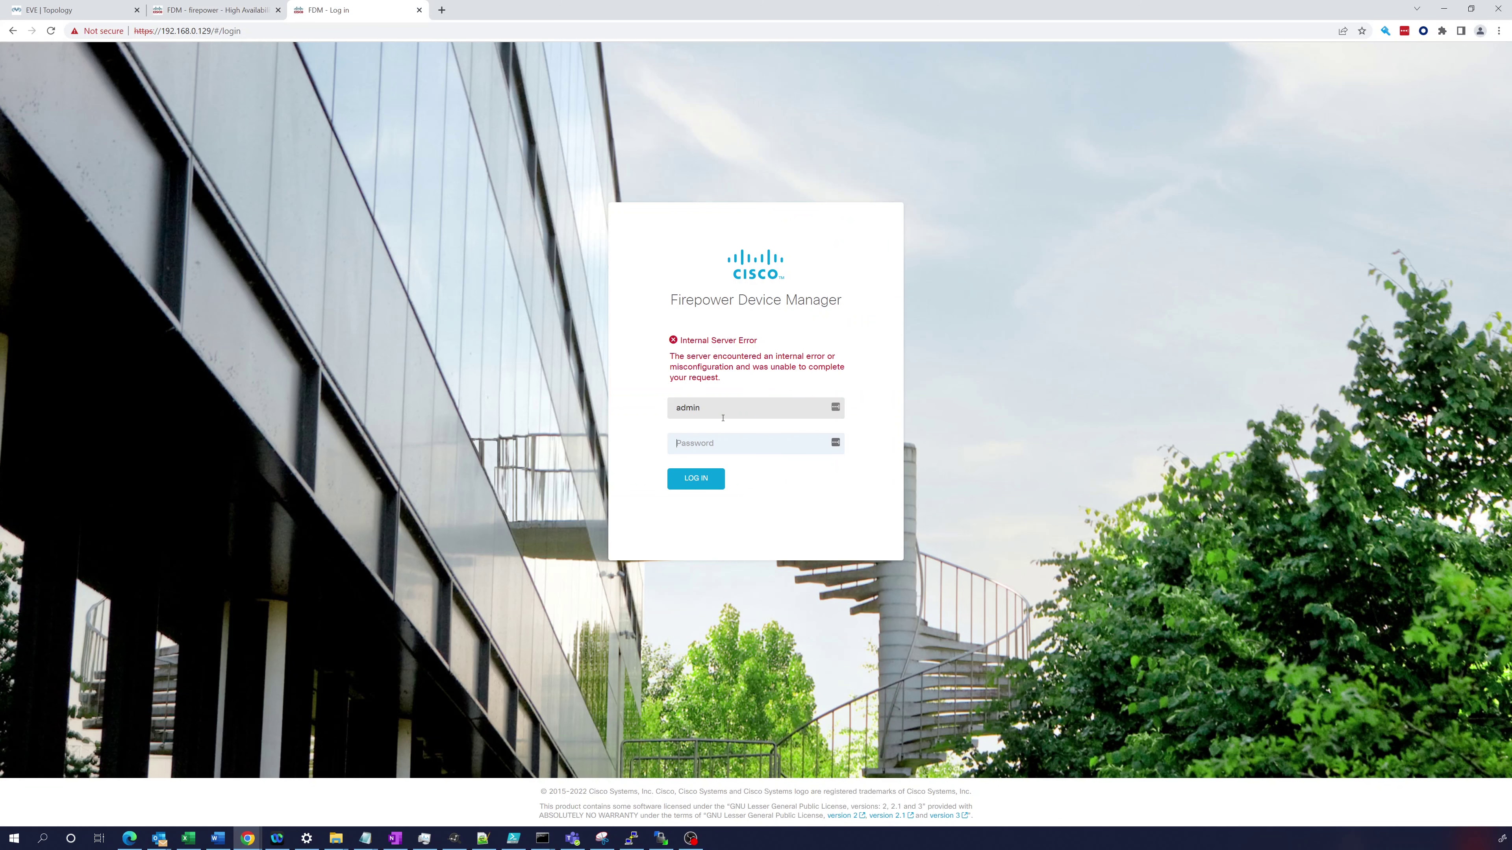
{"action": "left_click", "coordinate": [714, 411]}
{"action": "key", "text": "Tab"}
{"action": "type", "text": "C"}
{"action": "key", "text": "Return"}
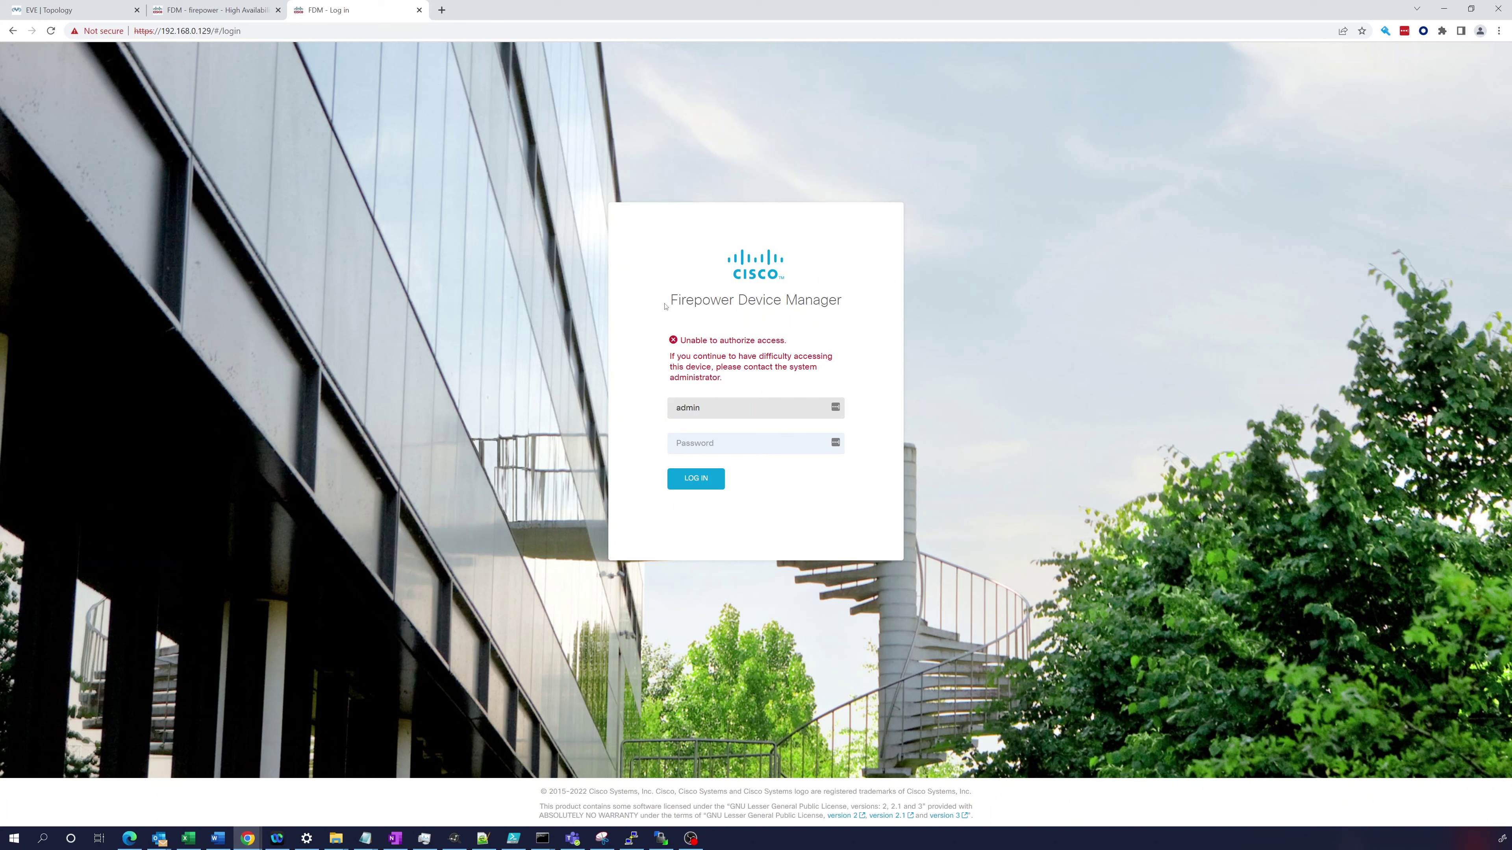
{"action": "left_click", "coordinate": [214, 10]}
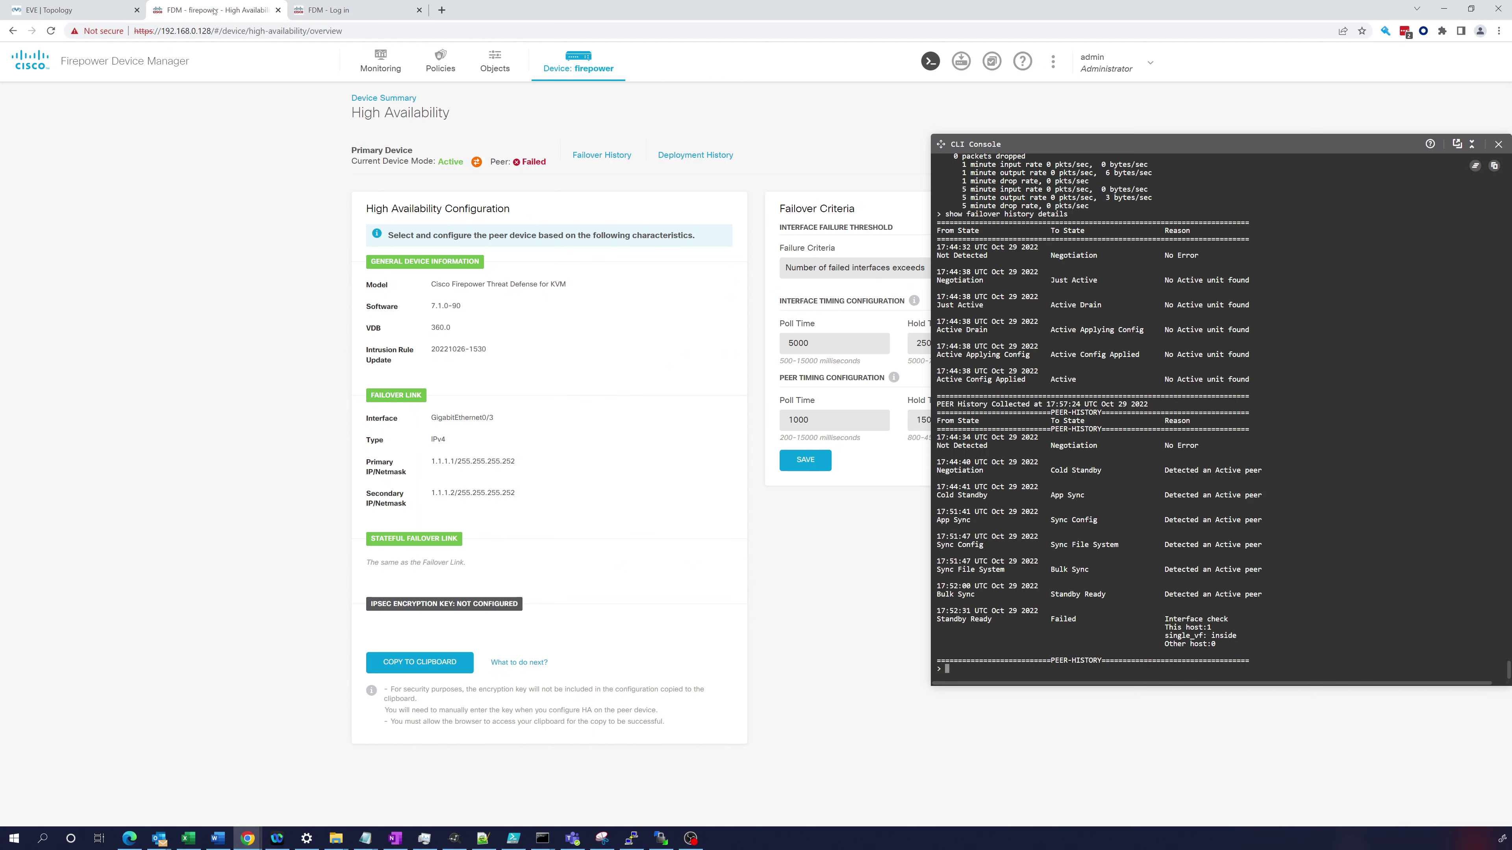
- On CiscoFTD2, show GigabitEthernet 0/3 and ping 1.1.1.1, then return to the secondary's login page
{"action": "left_click", "coordinate": [49, 9]}
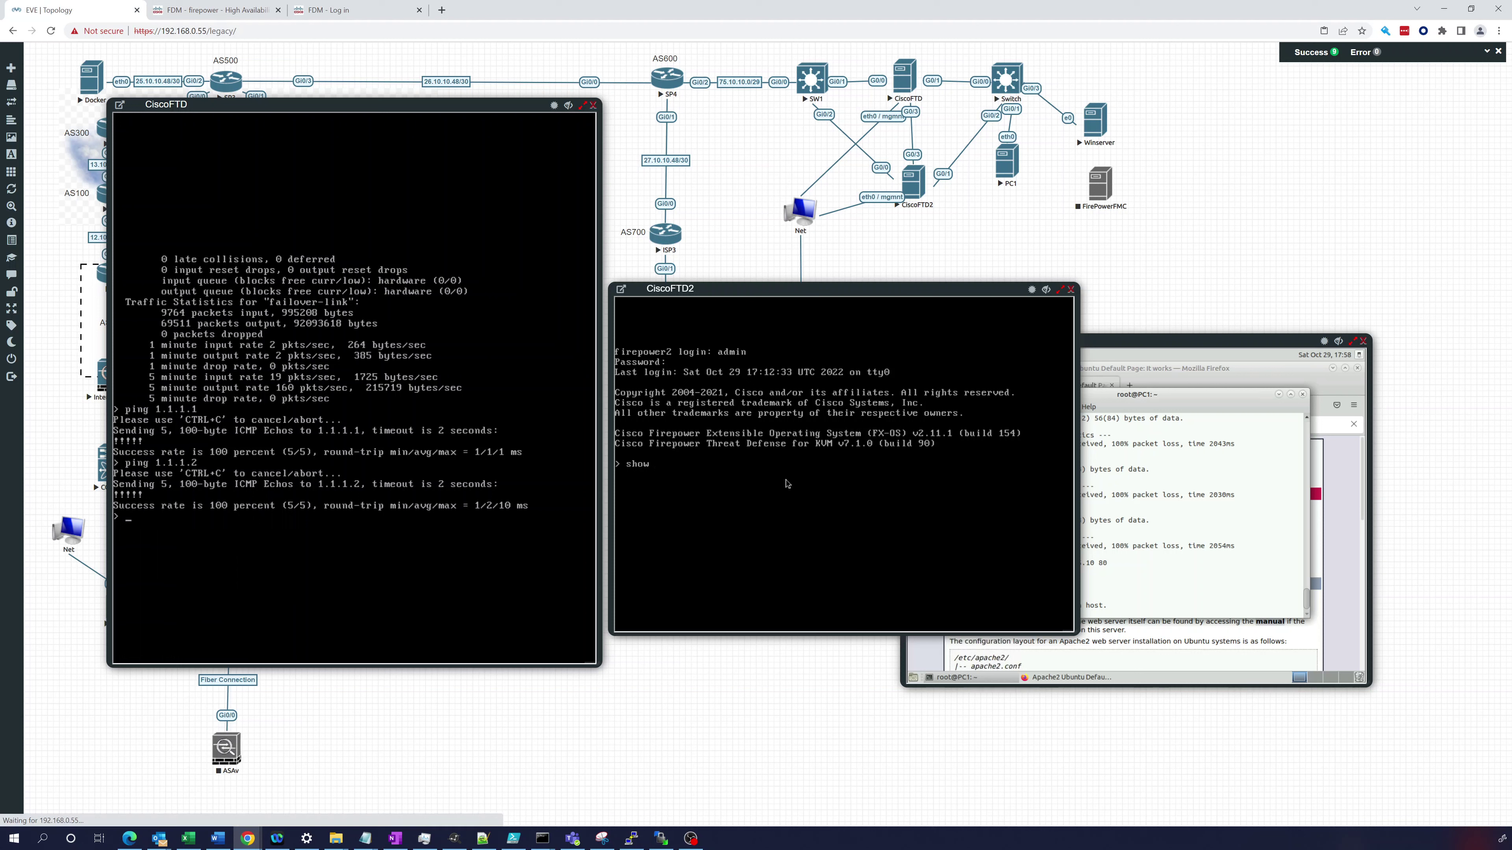
{"action": "type", "text": "int"}
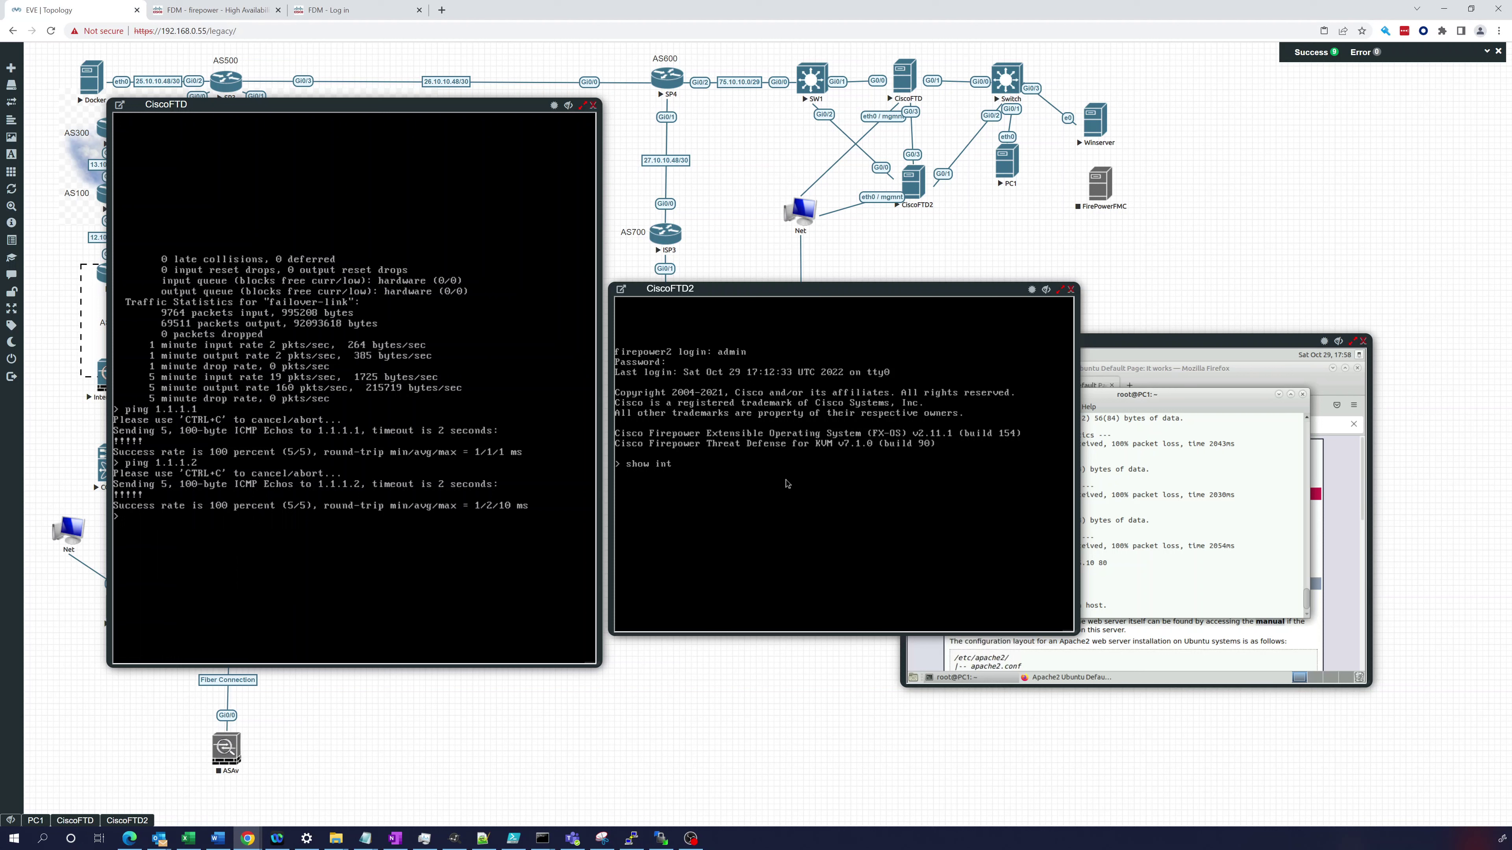
{"action": "type", "text": "erface Gi"}
{"action": "key", "text": "Tab"}
{"action": "type", "text": "0/3"}
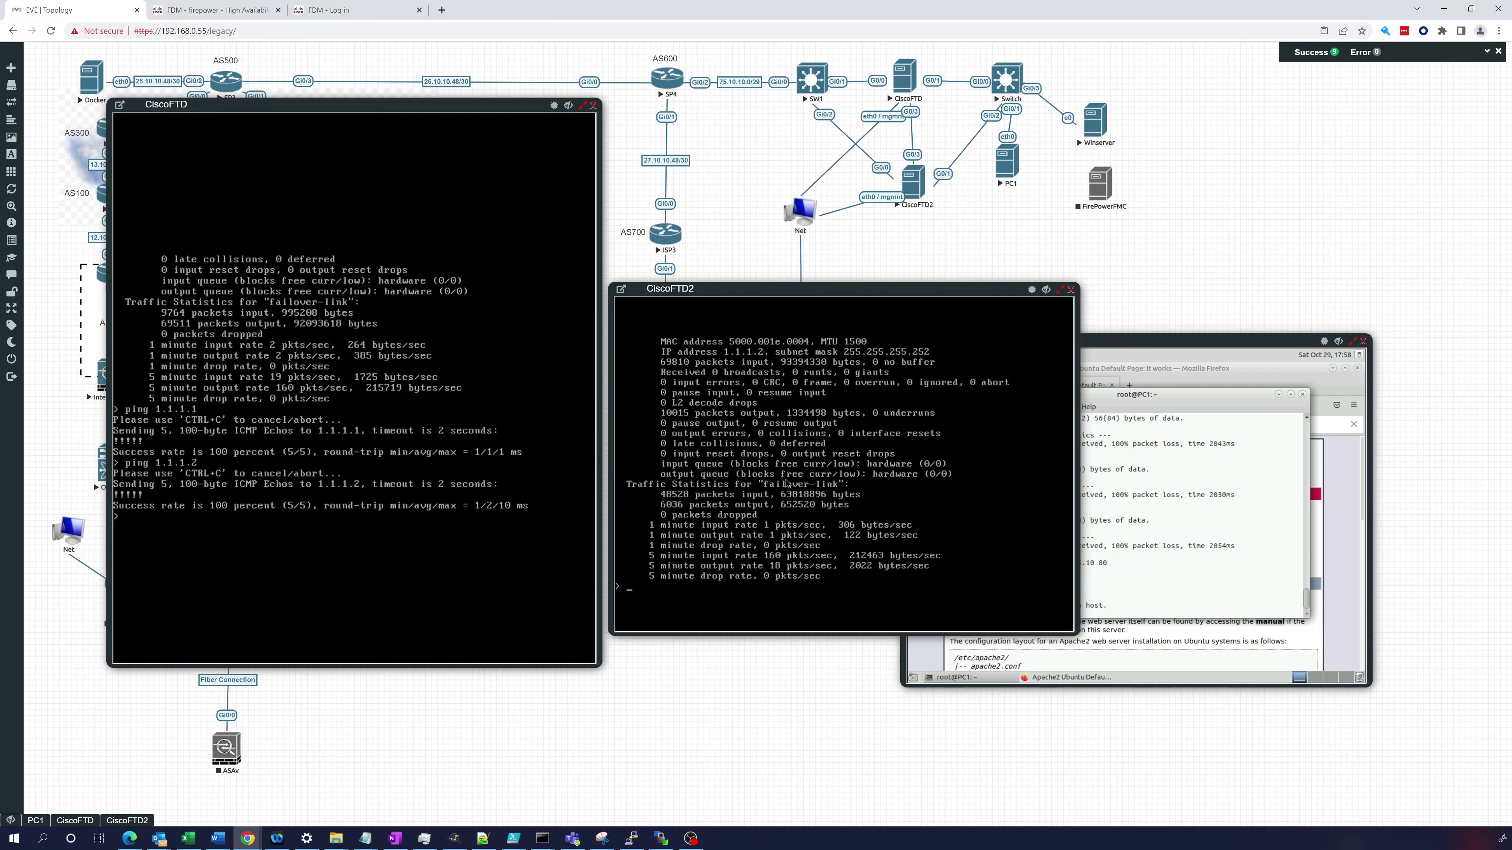
{"action": "type", "text": "pi"}
{"action": "key", "text": "Return"}
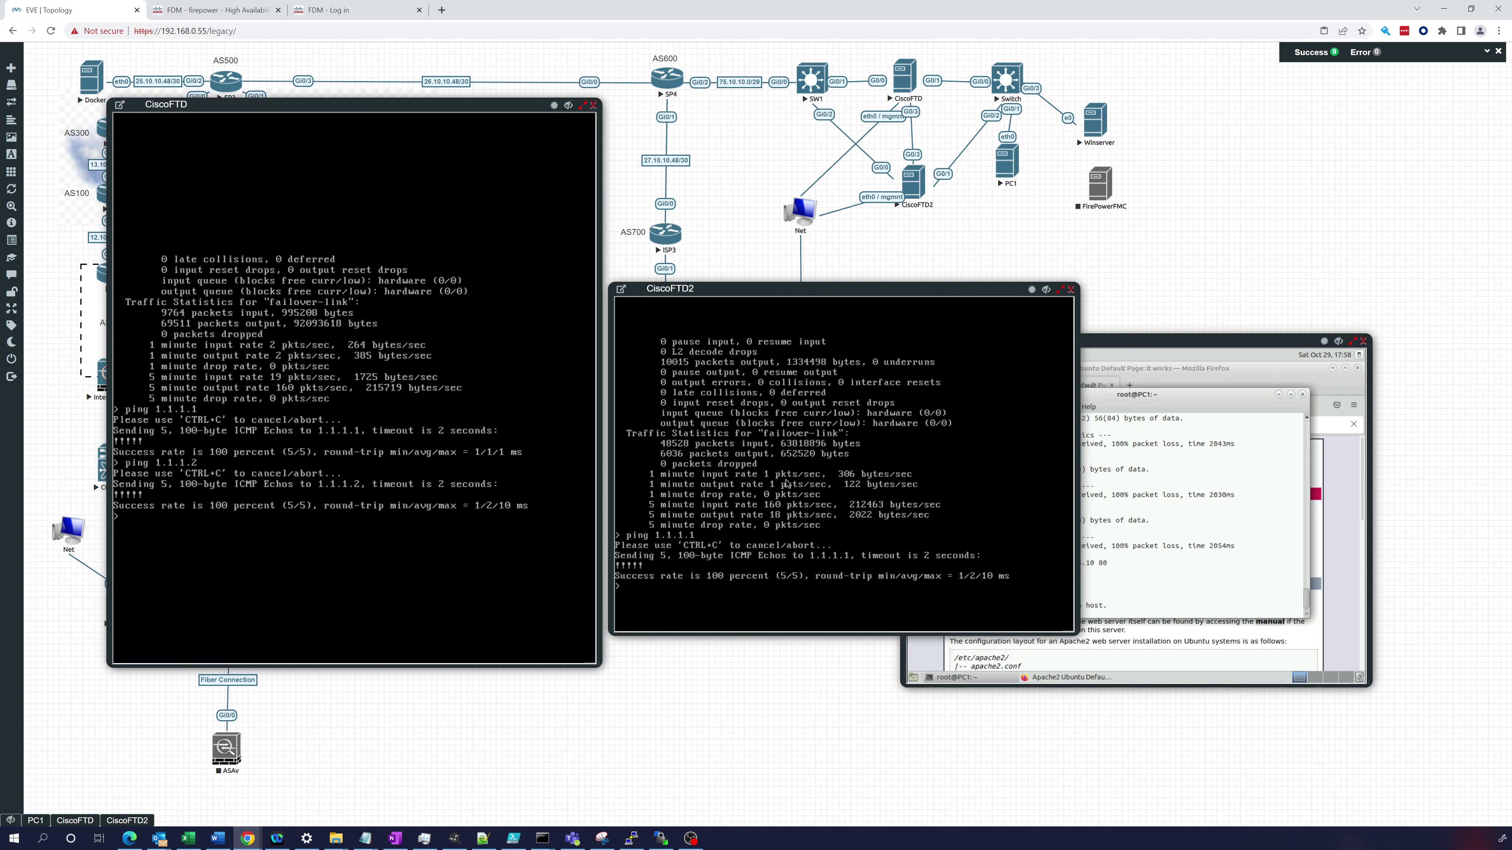
{"action": "left_click", "coordinate": [337, 12]}
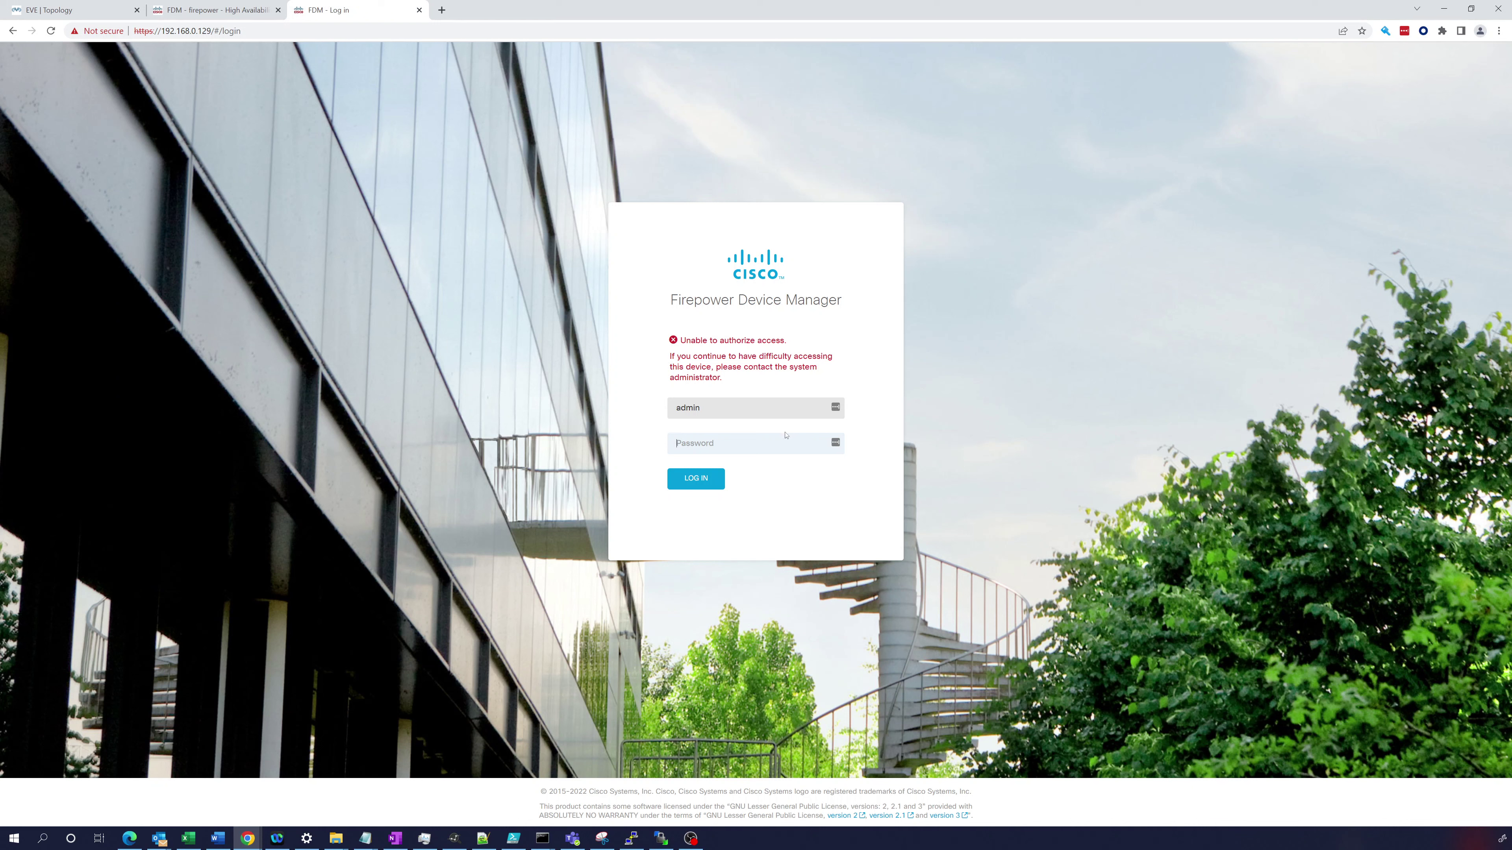
- Enter the admin password on the secondary unit's login page and submit it
{"action": "left_click", "coordinate": [742, 442]}
{"action": "type", "text": "A"}
{"action": "key", "text": "Return"}
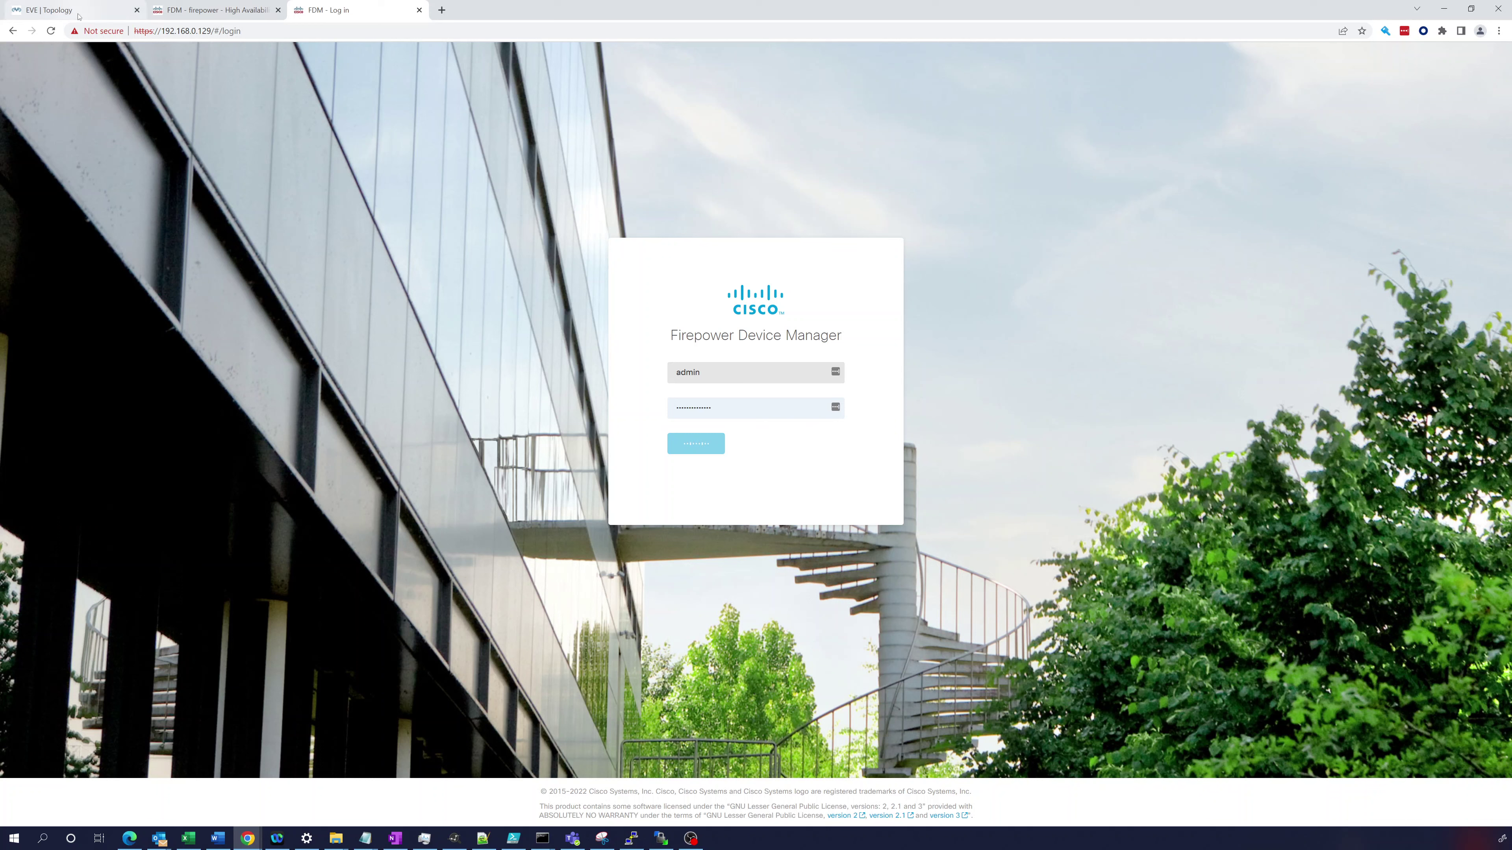
{"action": "mouse_move", "coordinate": [81, 15]}
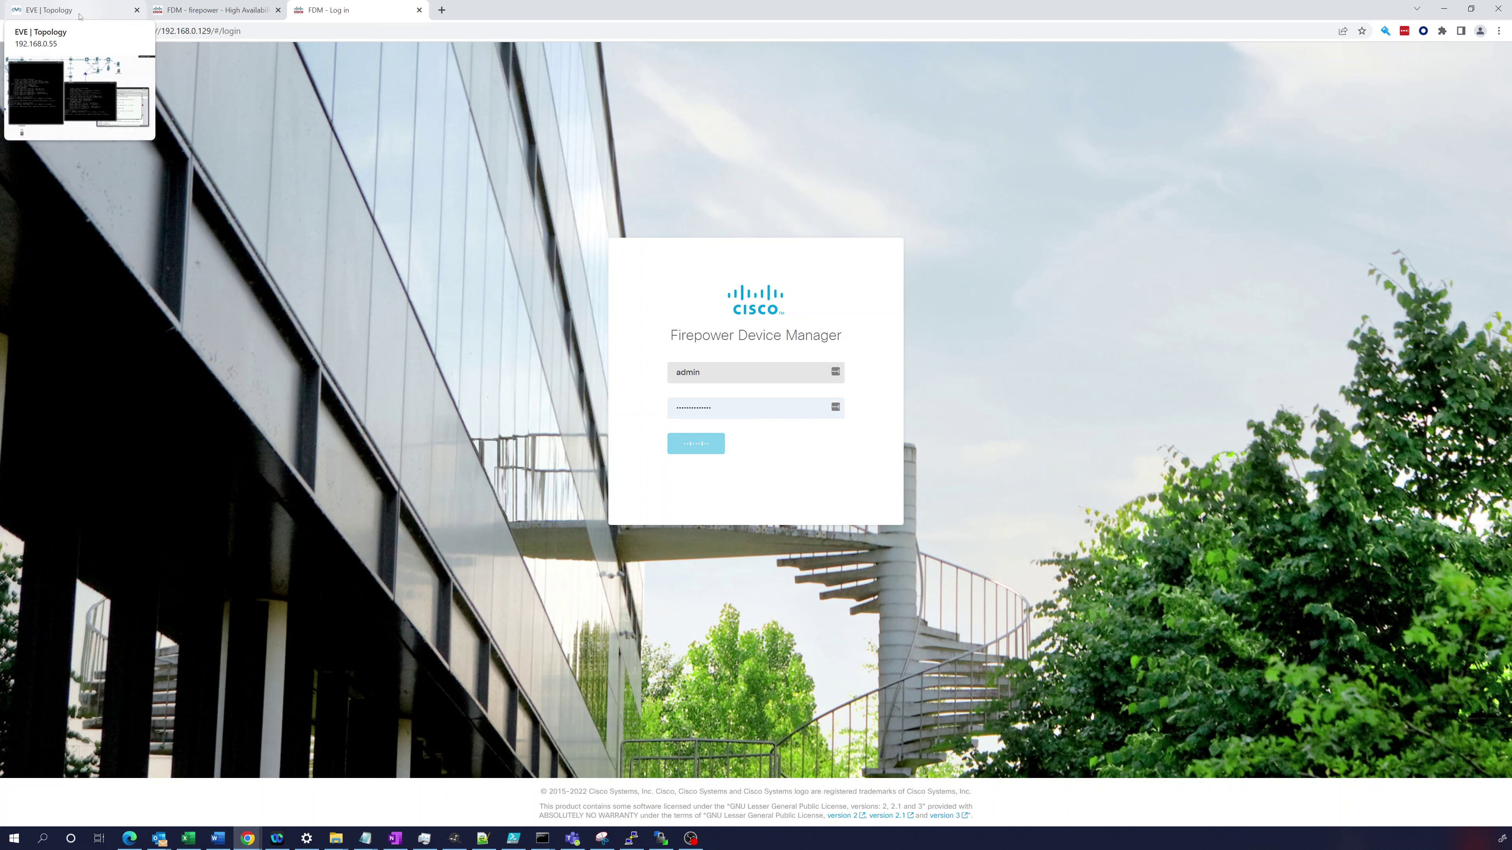
- Run show failover on CiscoFTD2 and list its output filter options
{"action": "left_click", "coordinate": [83, 17]}
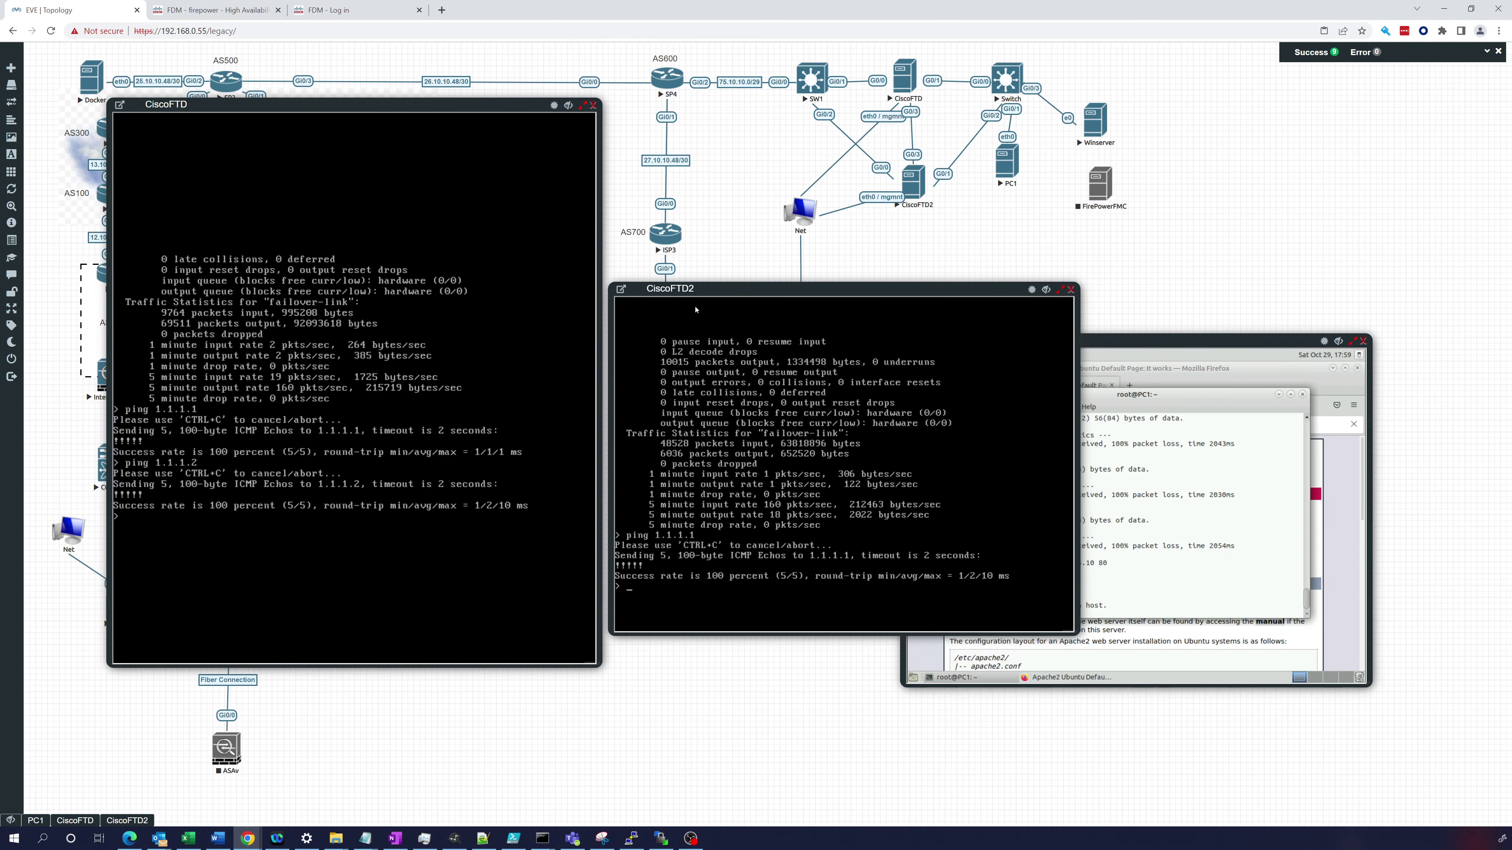
{"action": "left_click_drag", "start_coordinate": [707, 291], "coordinate": [821, 183]}
{"action": "type", "text": "show f"}
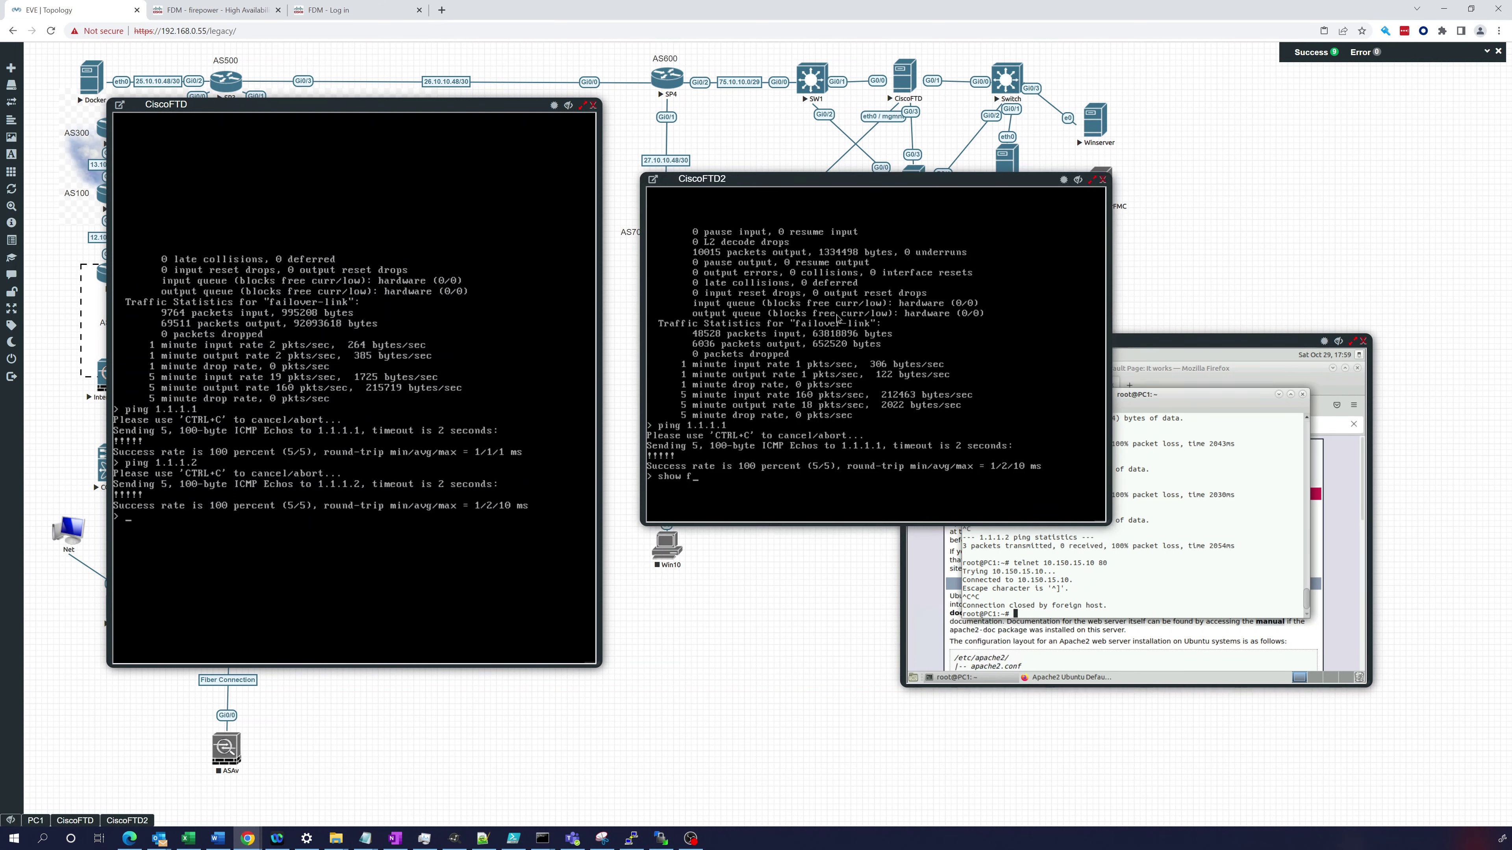
{"action": "type", "text": "ailover"}
{"action": "key", "text": "Return"}
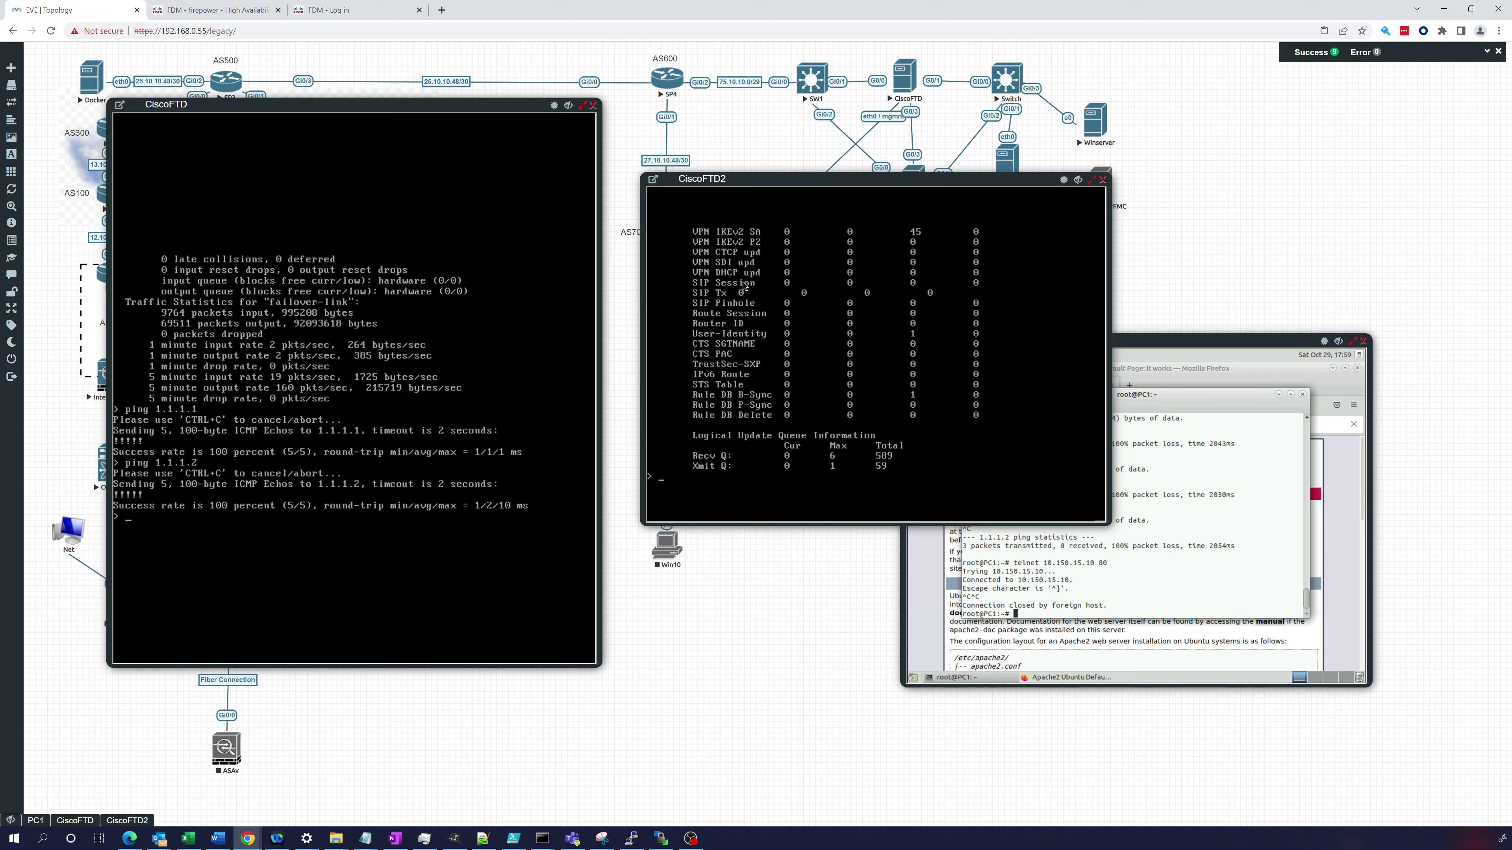
{"action": "key", "text": "Up"}
{"action": "key", "text": "question"}
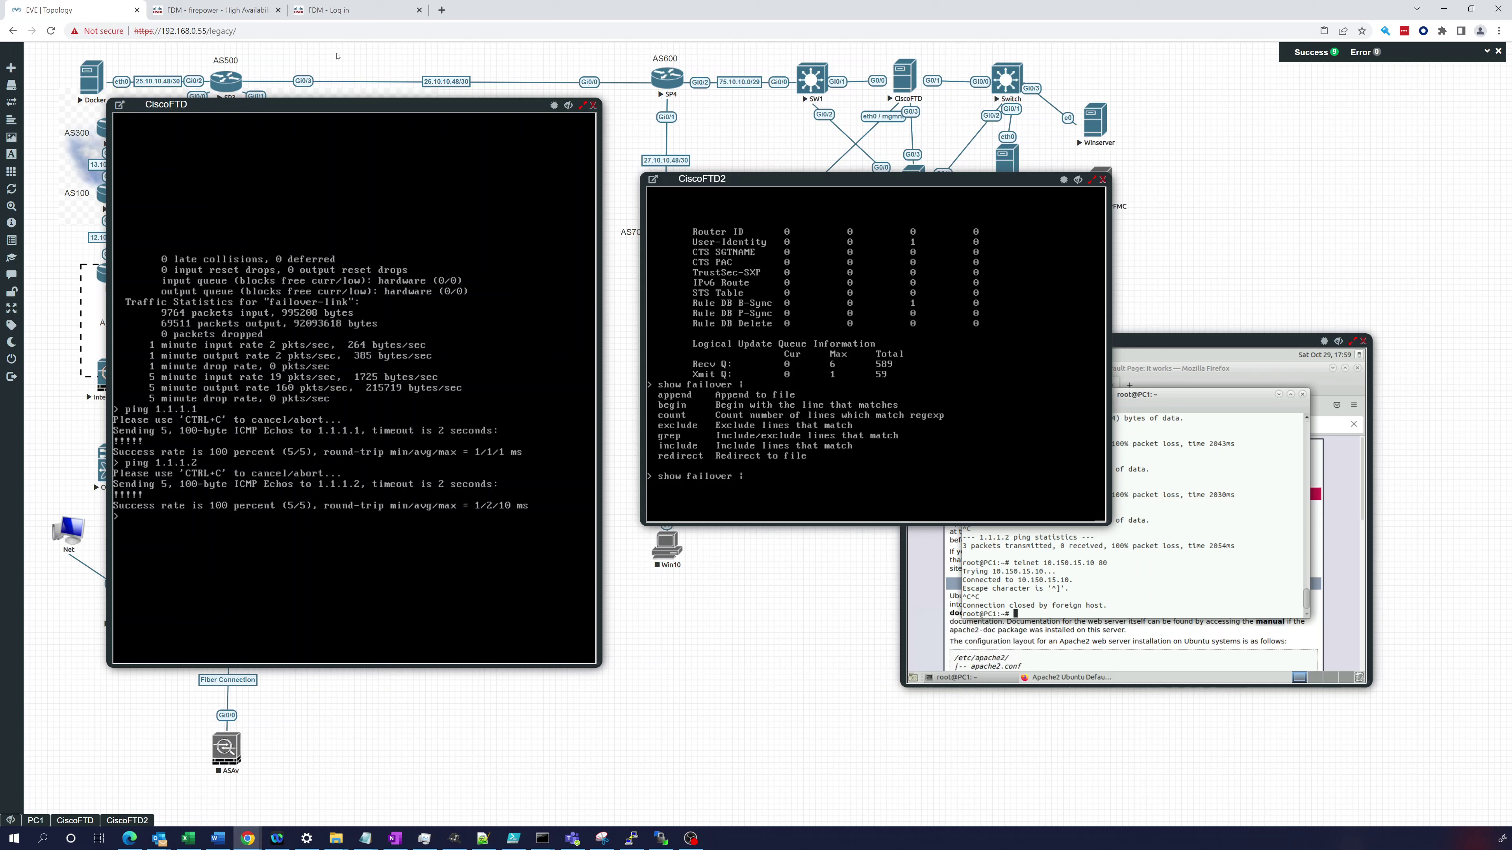
{"action": "left_click", "coordinate": [256, 17]}
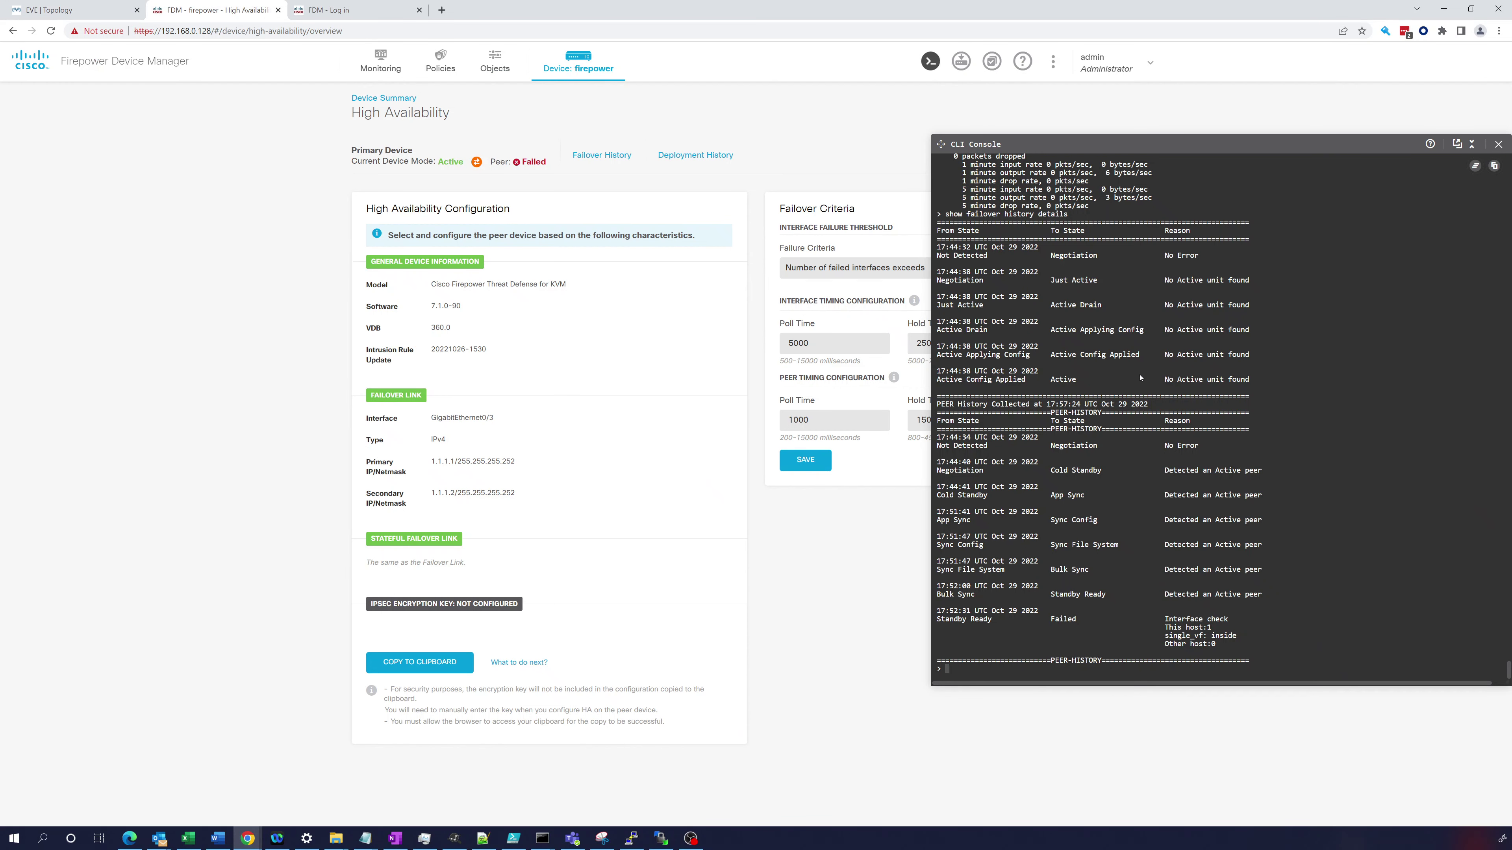
- Run show failover on the primary, showing the secondary failed on its inside interface
{"action": "type", "text": "show failover"}
{"action": "key", "text": "Return"}
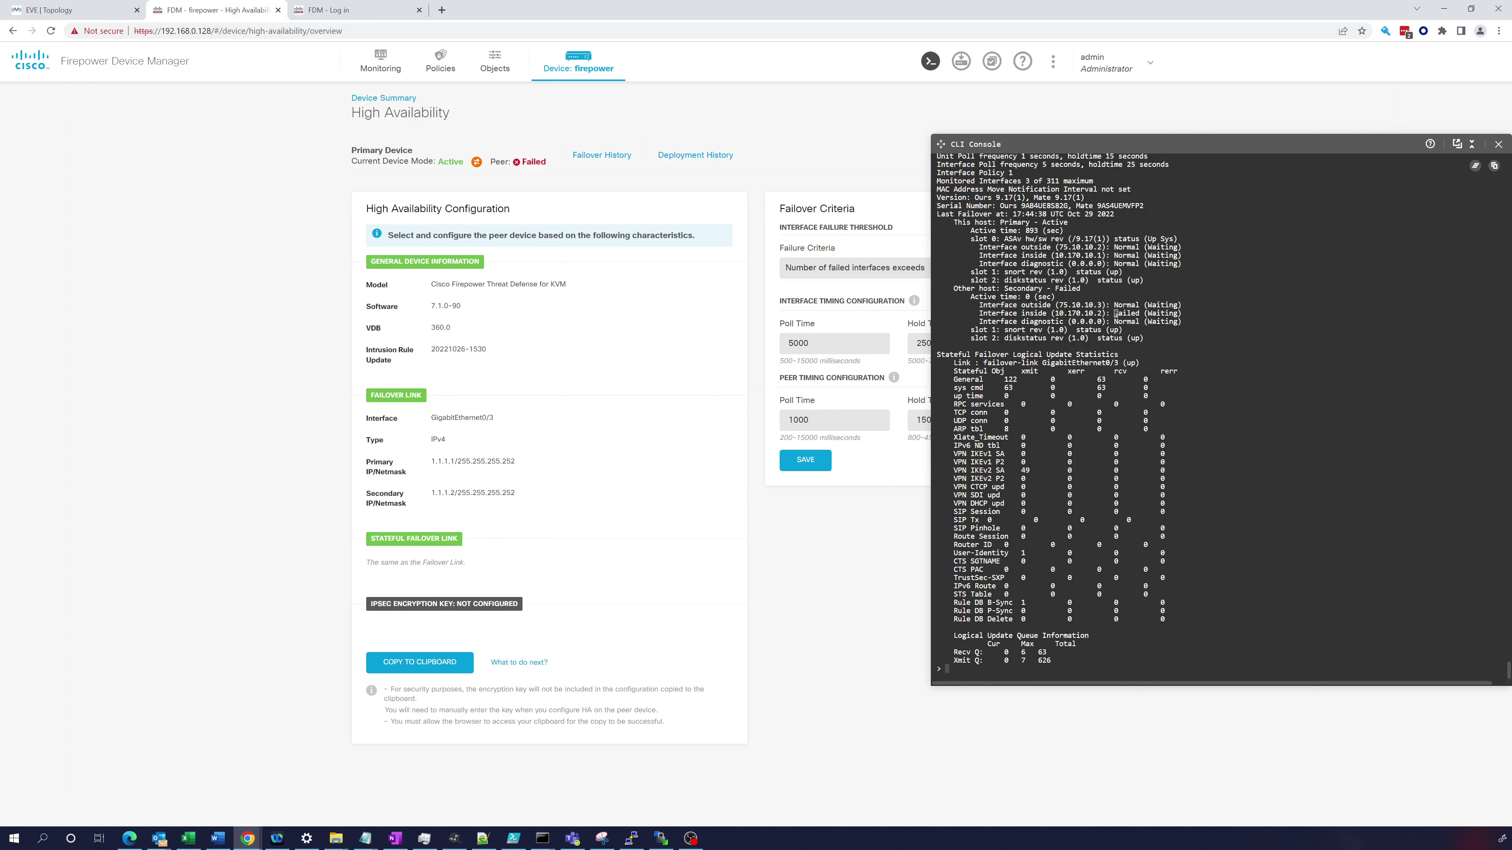
{"action": "left_click", "coordinate": [329, 13]}
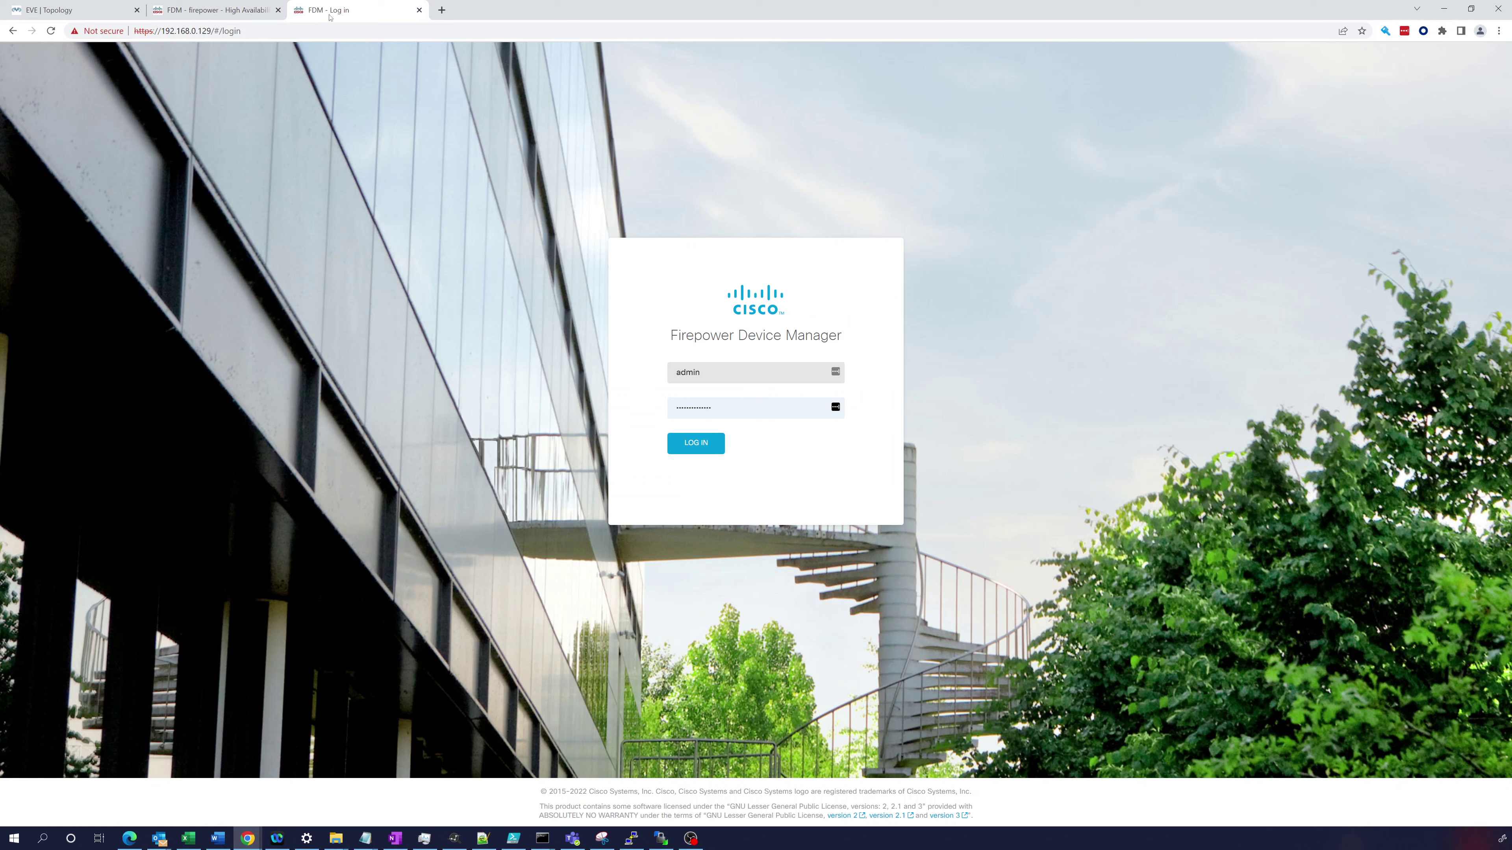
- Retry the secondary sign-in past the certificate warning, then return to the EVE-NG lab
{"action": "left_click", "coordinate": [683, 440]}
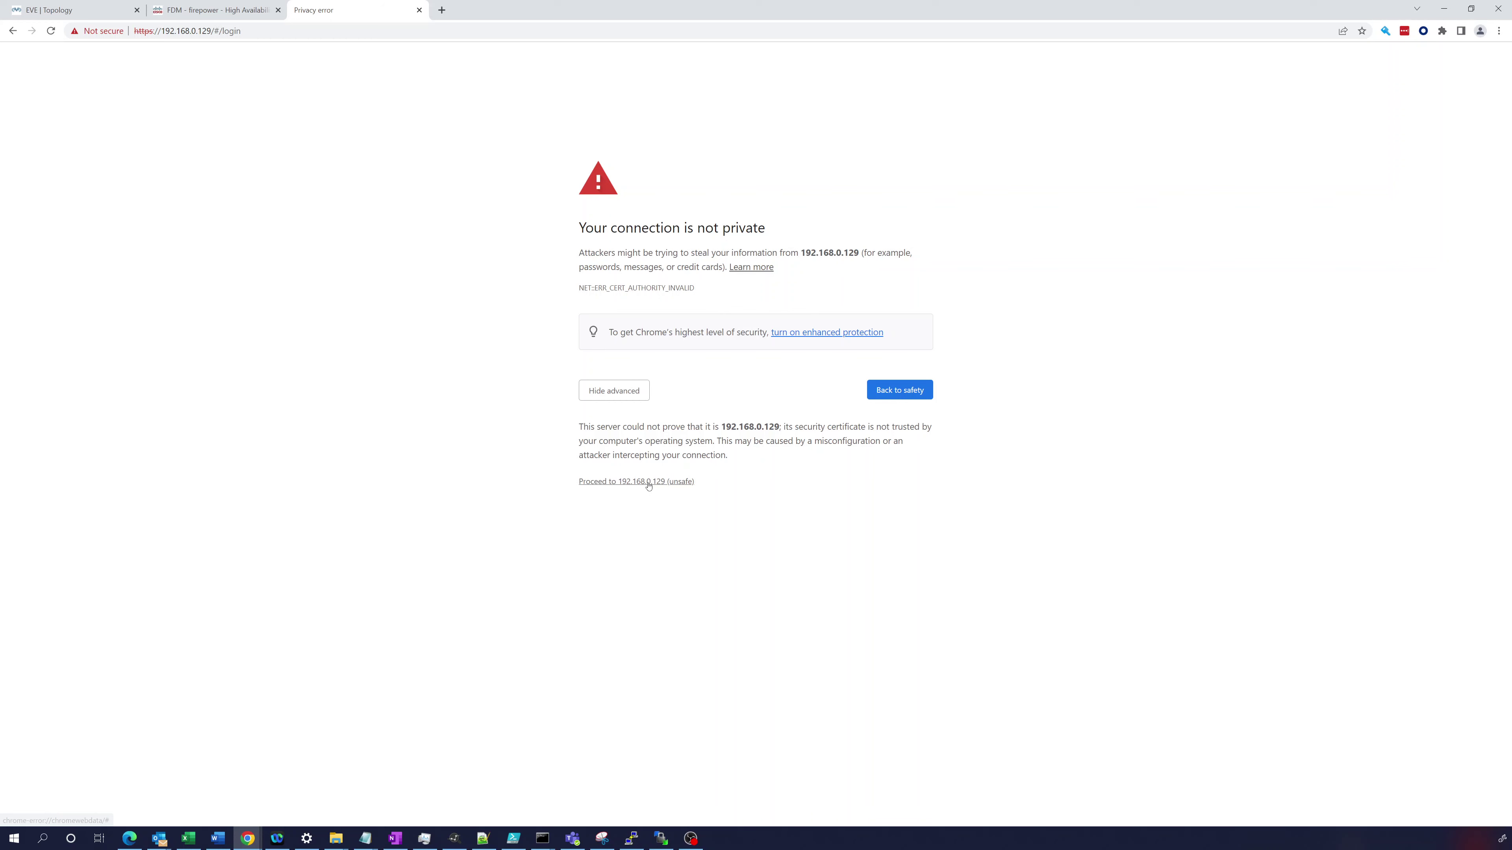
{"action": "left_click", "coordinate": [648, 483]}
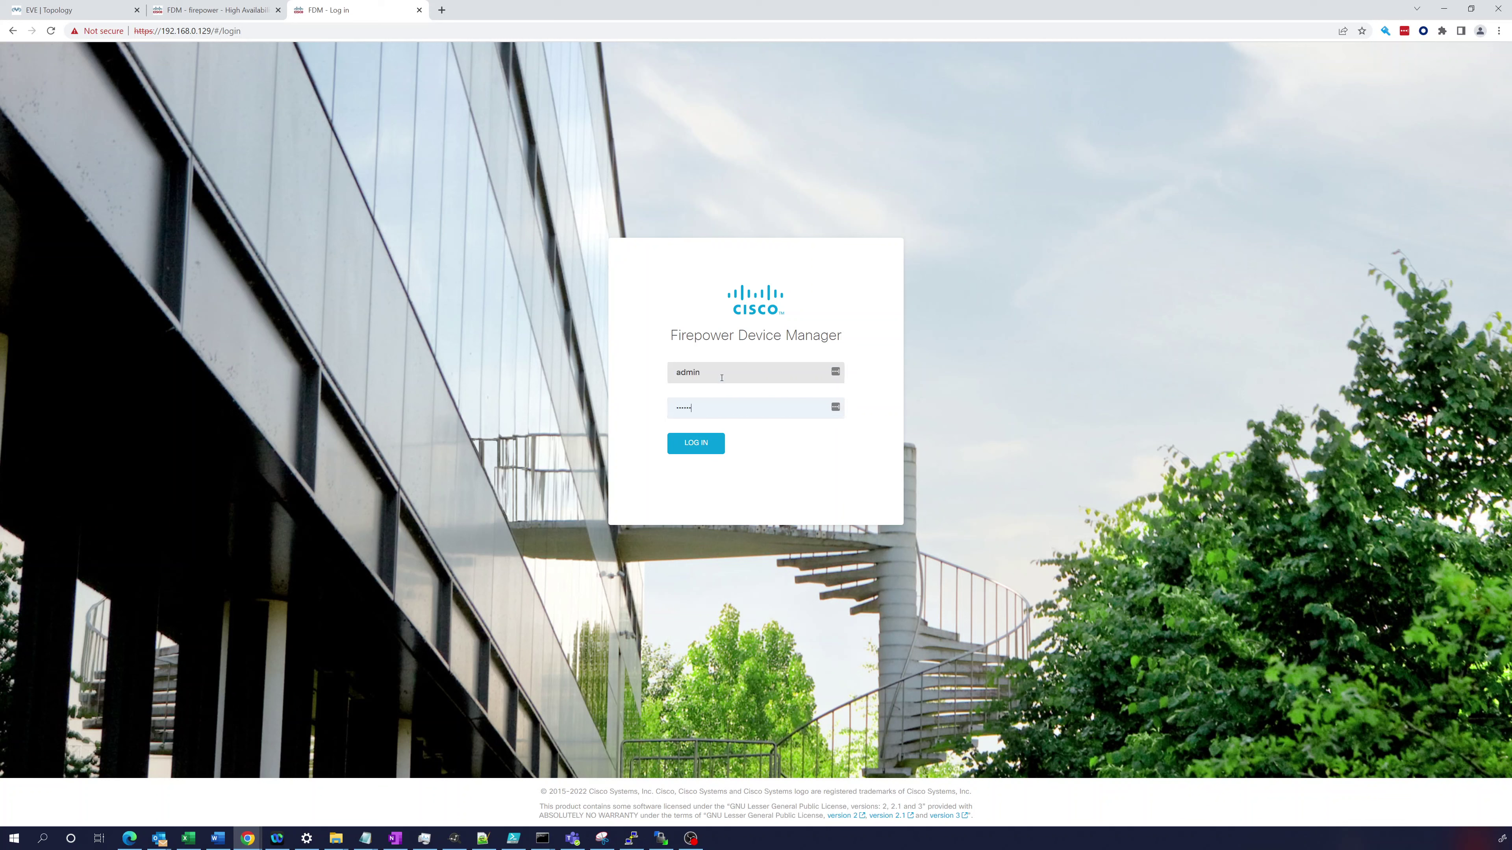
{"action": "key", "text": "Return"}
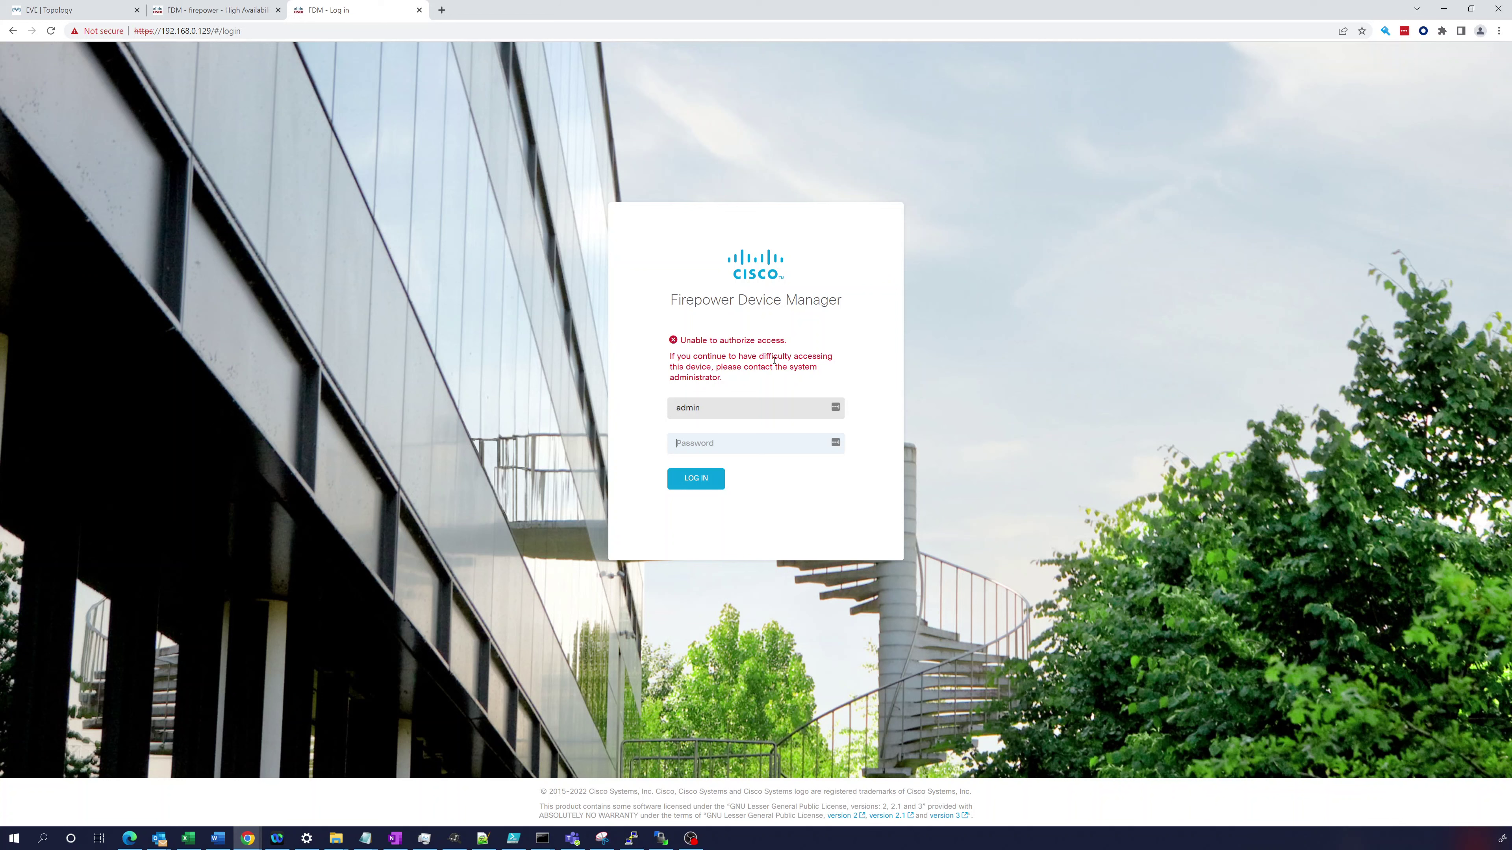
{"action": "left_click", "coordinate": [99, 13]}
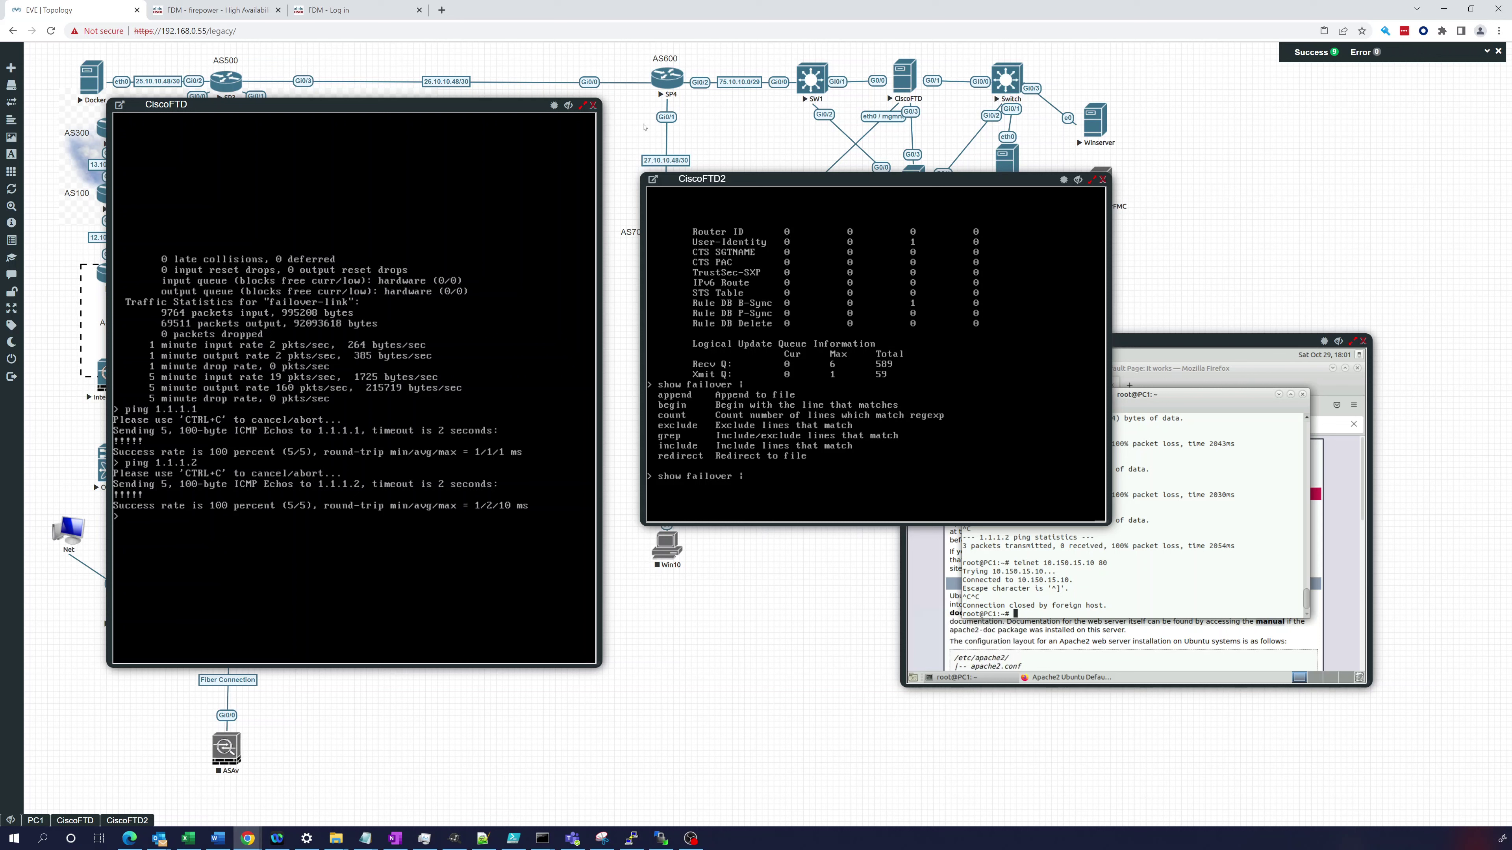
- On the CiscoFTD2 console, show details of inside interface GigabitEthernet0/1
{"action": "key", "text": "ctrl+Tab"}
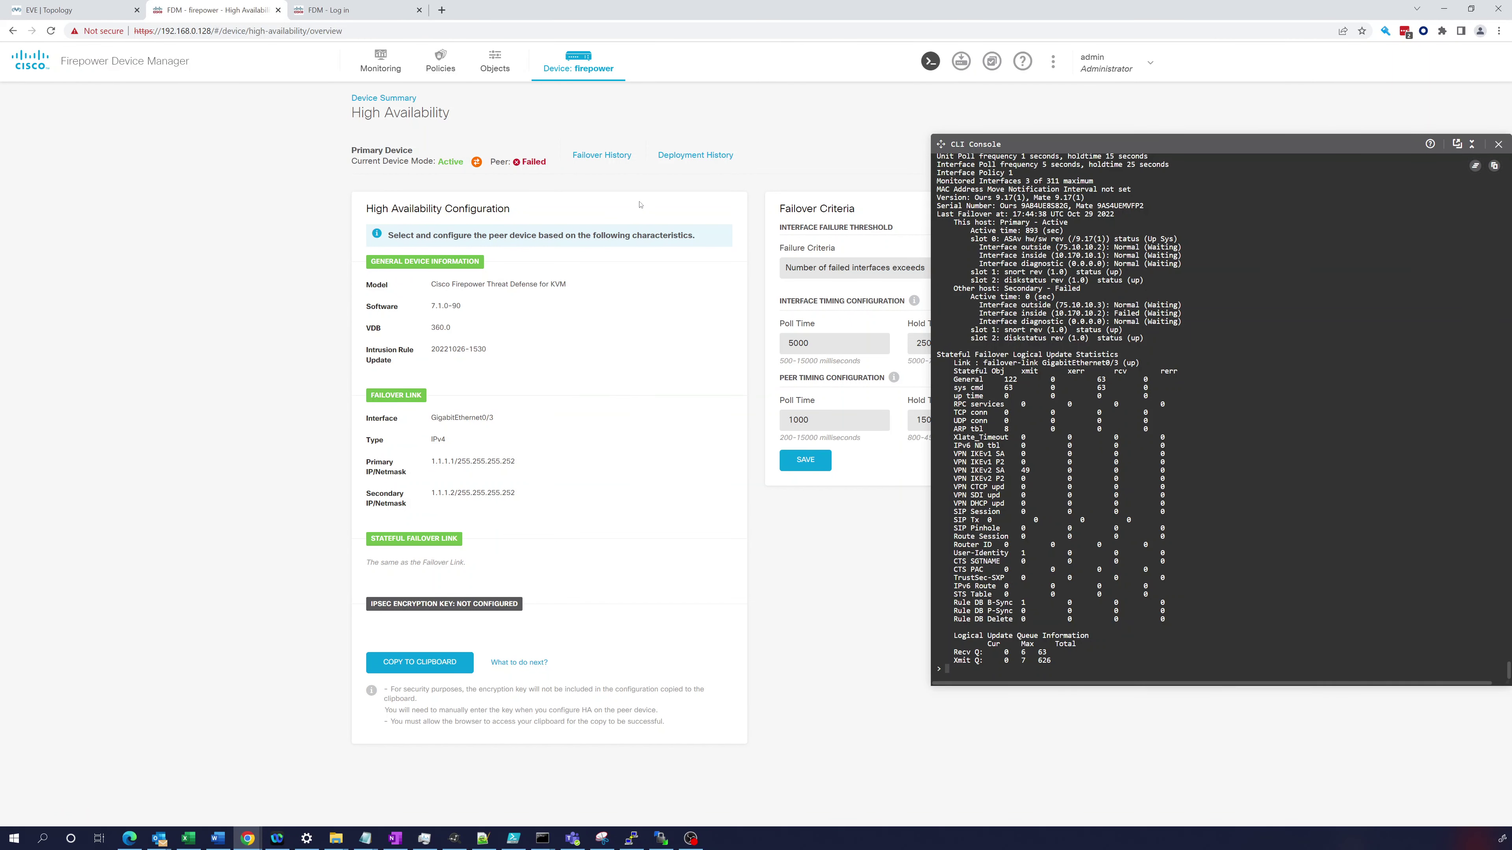
{"action": "mouse_move", "coordinate": [536, 166]}
{"action": "key", "text": "ctrl+1"}
{"action": "key", "text": "ctrl+u"}
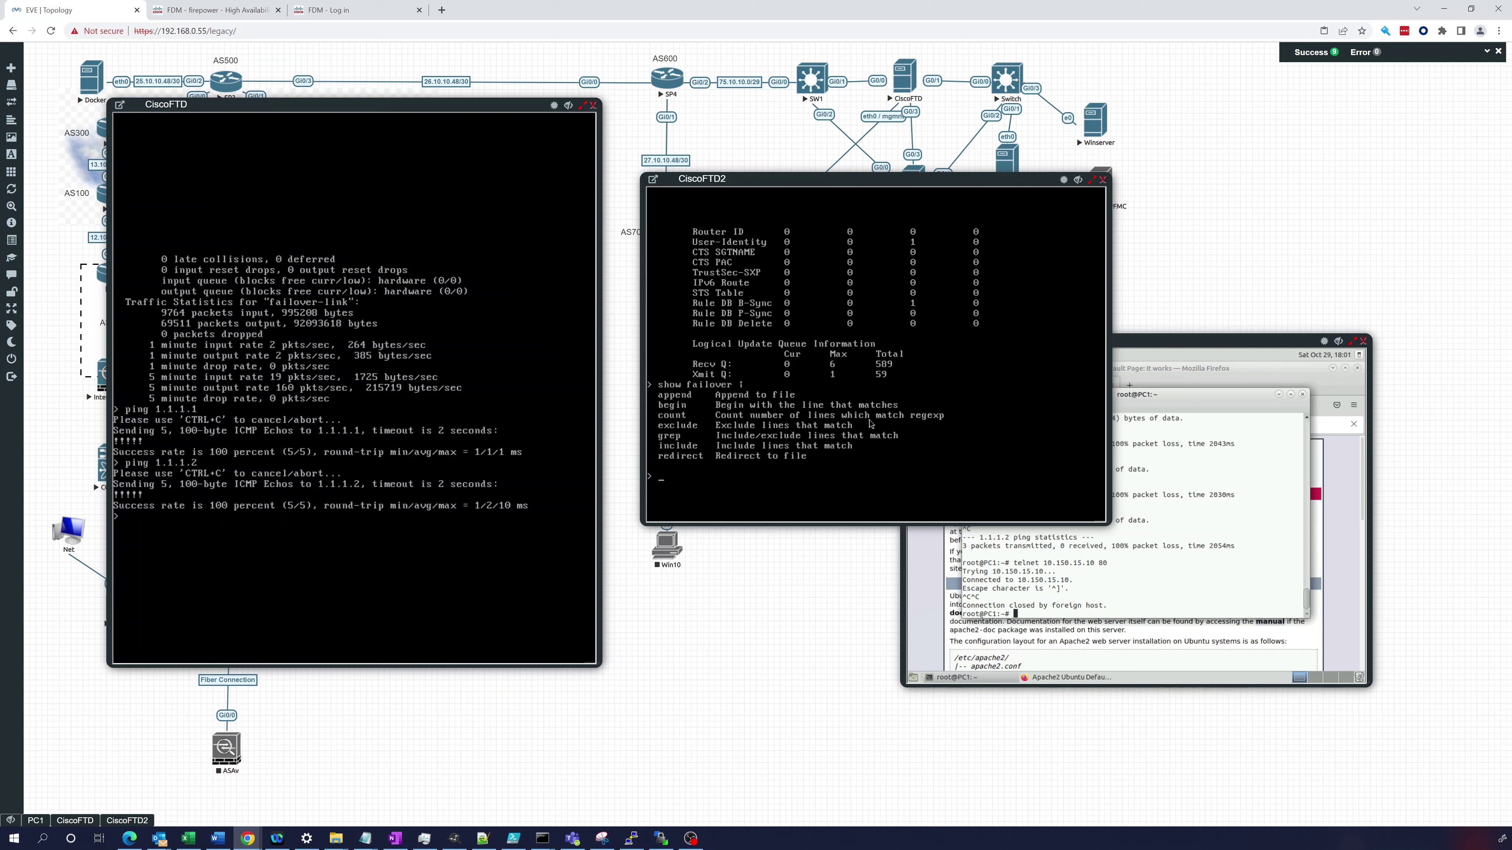
{"action": "type", "text": "show interface Gi"}
{"action": "key", "text": "Tab"}
{"action": "type", "text": "0/1"}
{"action": "key", "text": "Return"}
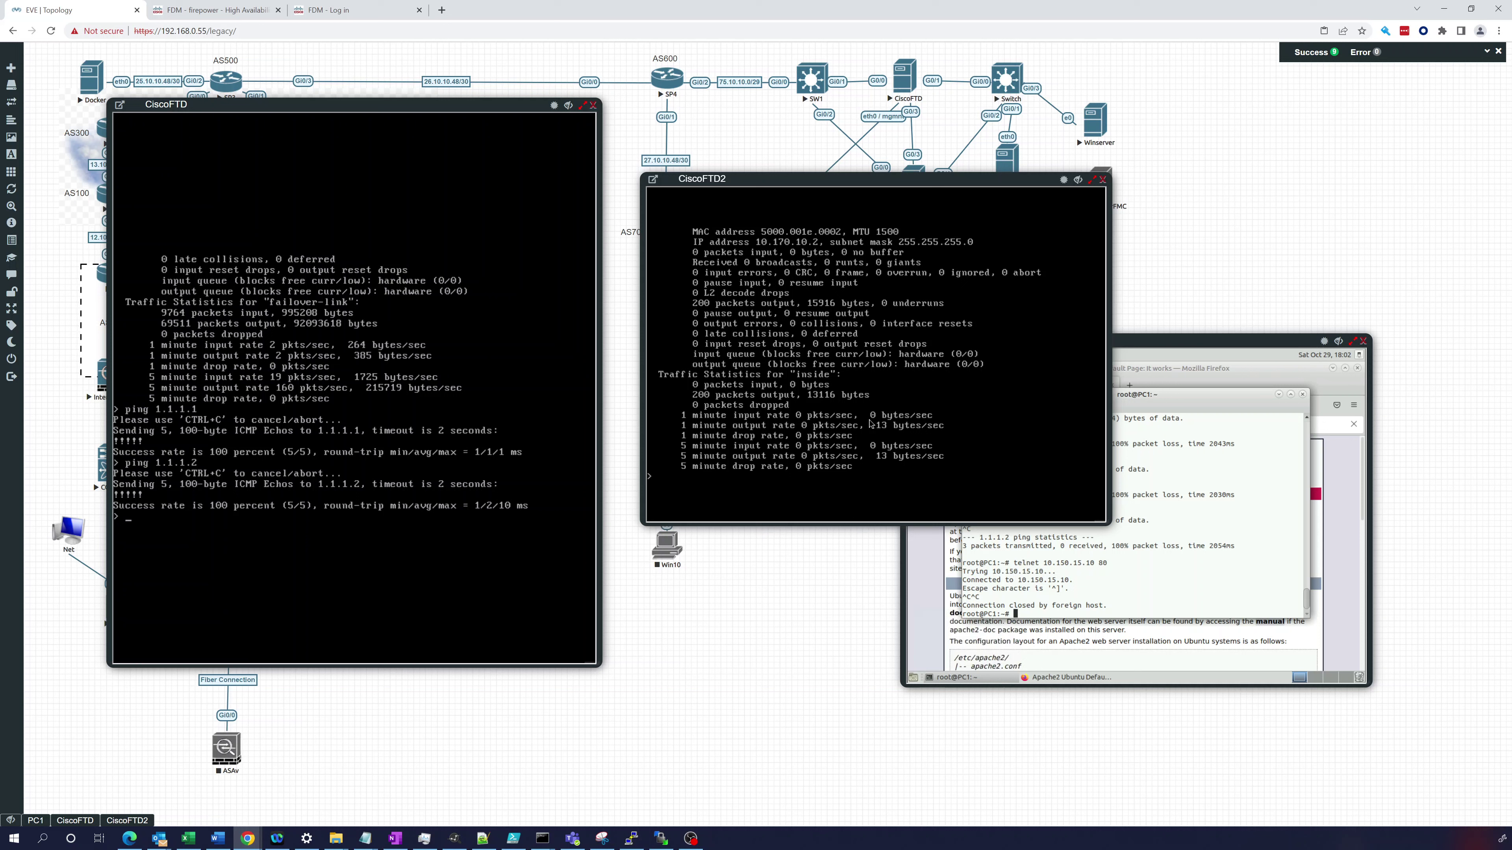
- Ping 10.170.10.2 (succeeds) and 10.170.10.1 (0/5 fails) from CiscoFTD2
{"action": "type", "text": "ping 10."}
{"action": "type", "text": "170.10.2"}
{"action": "key", "text": "Return"}
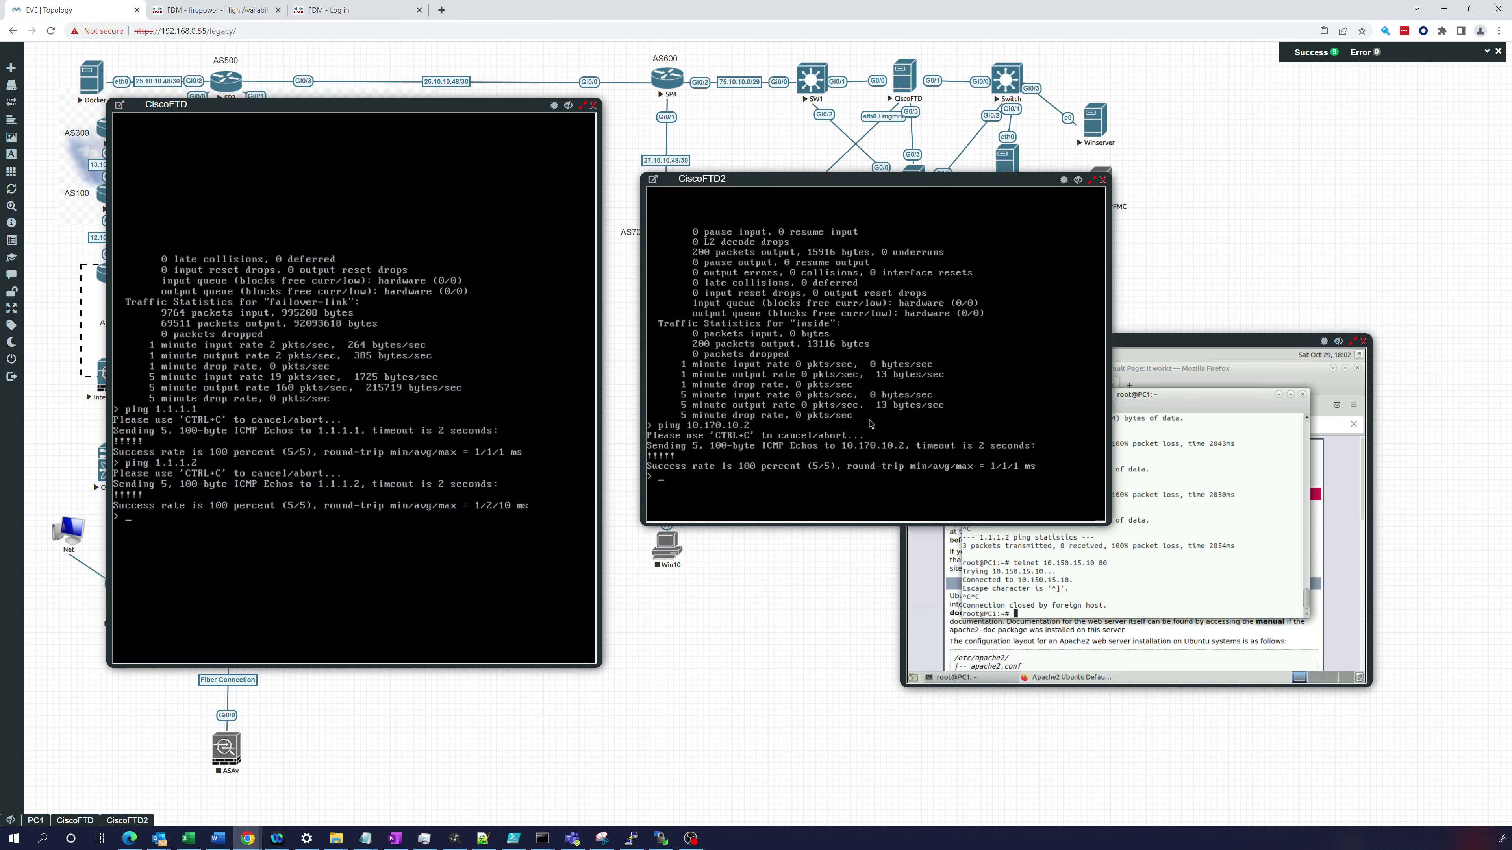
{"action": "key", "text": "Up"}
{"action": "key", "text": "Return"}
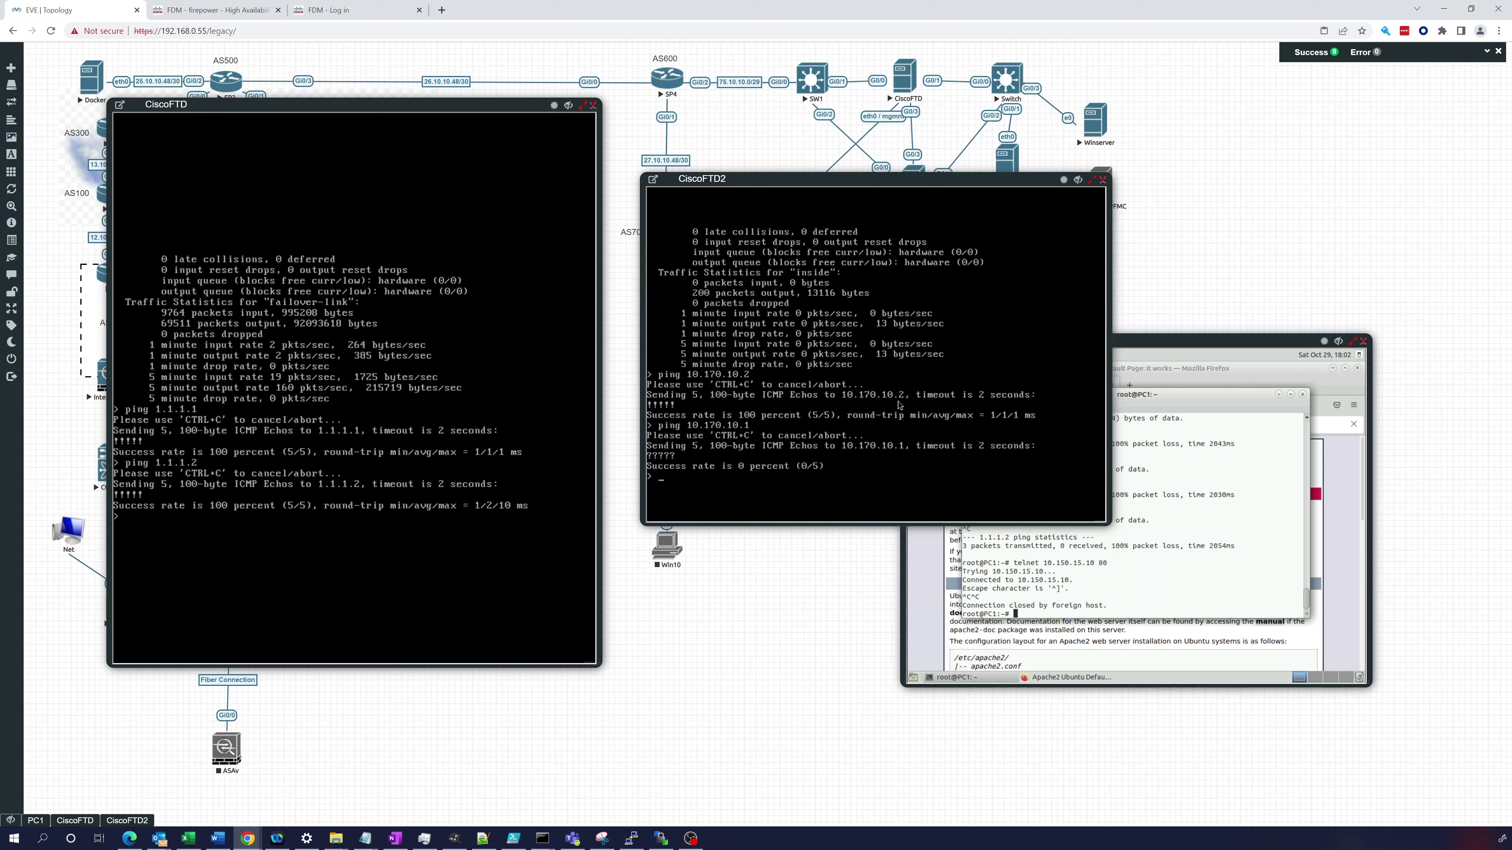
- Open the primary's Interfaces page and ping 10.170.10.2 from its CLI console
{"action": "left_click", "coordinate": [185, 14]}
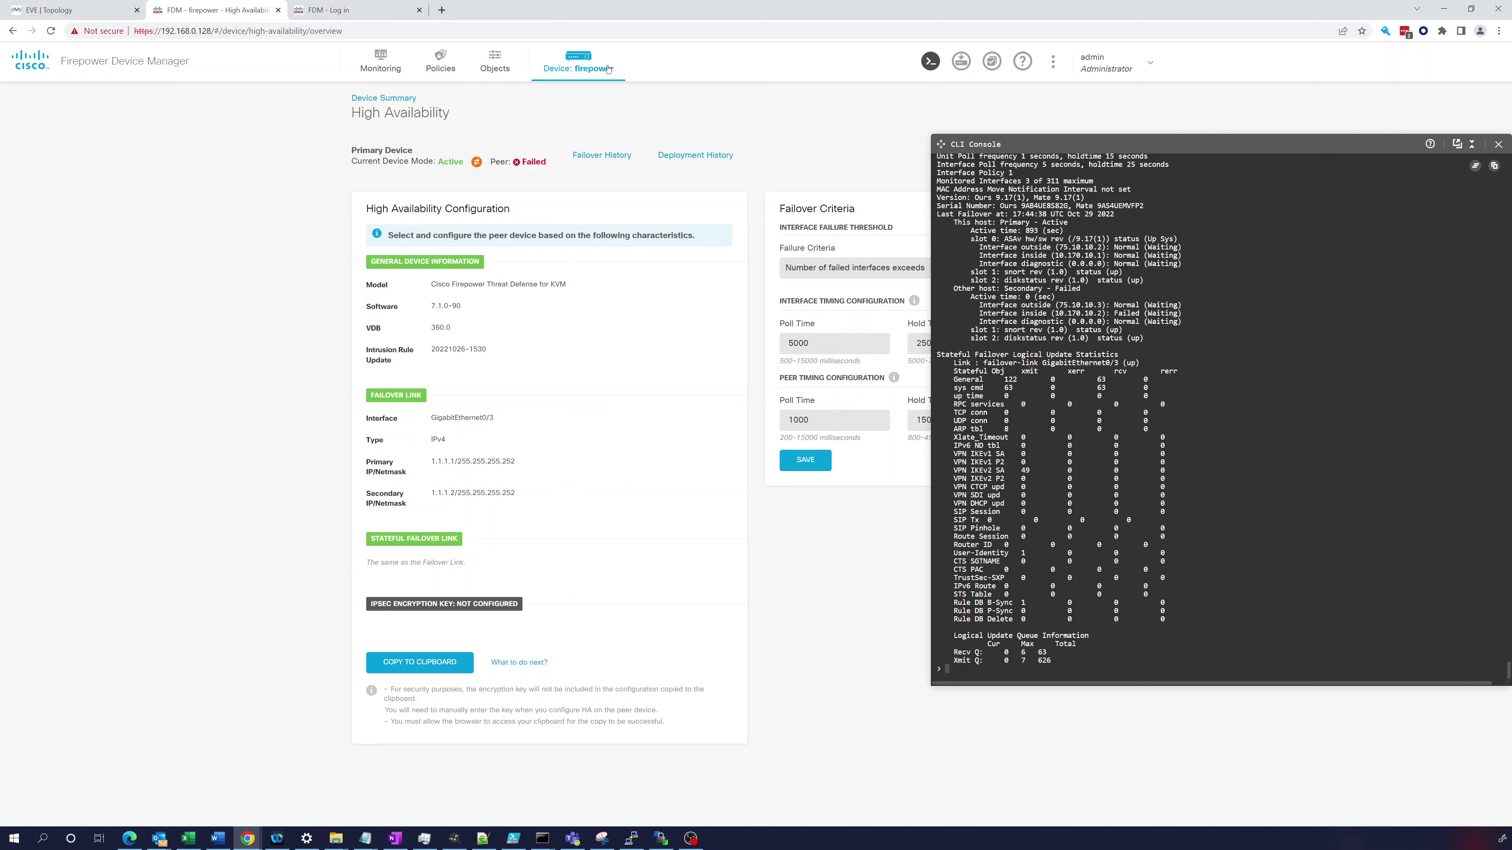
{"action": "left_click", "coordinate": [581, 57]}
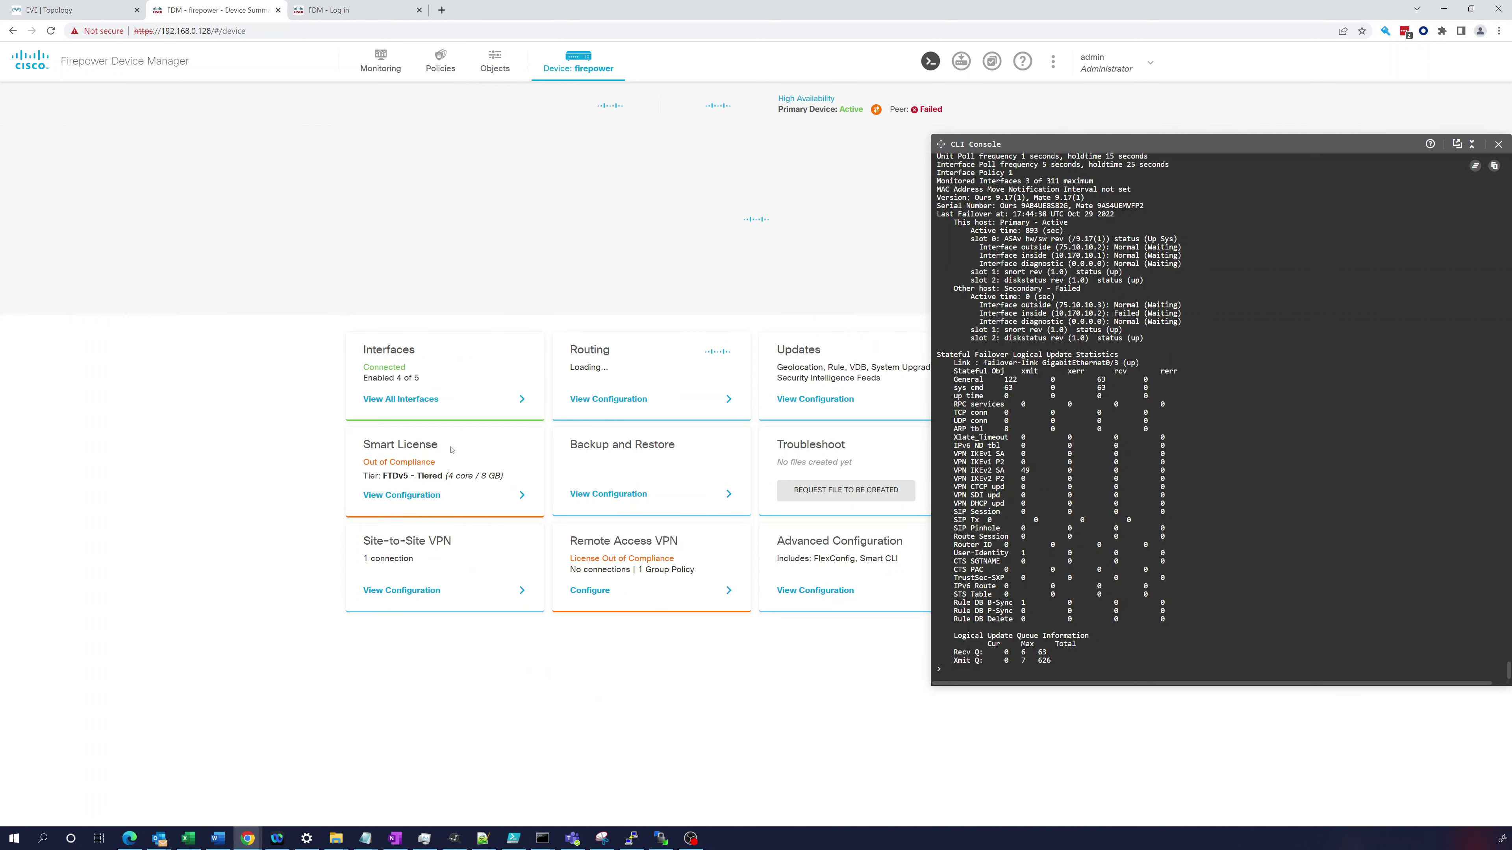
{"action": "left_click", "coordinate": [415, 409]}
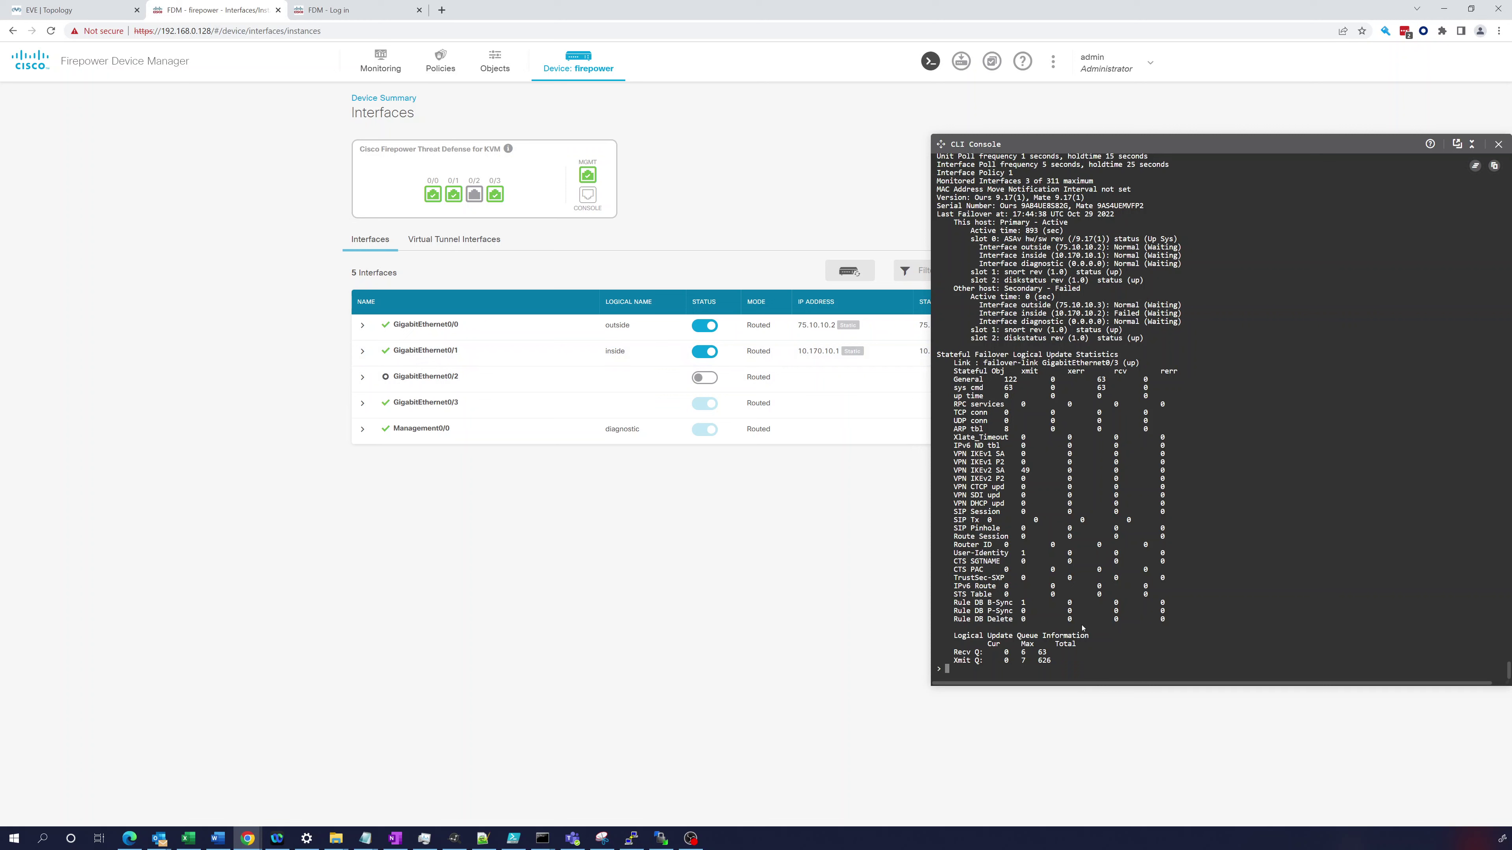
{"action": "type", "text": "ping 10.170.10.2"}
{"action": "key", "text": "Return"}
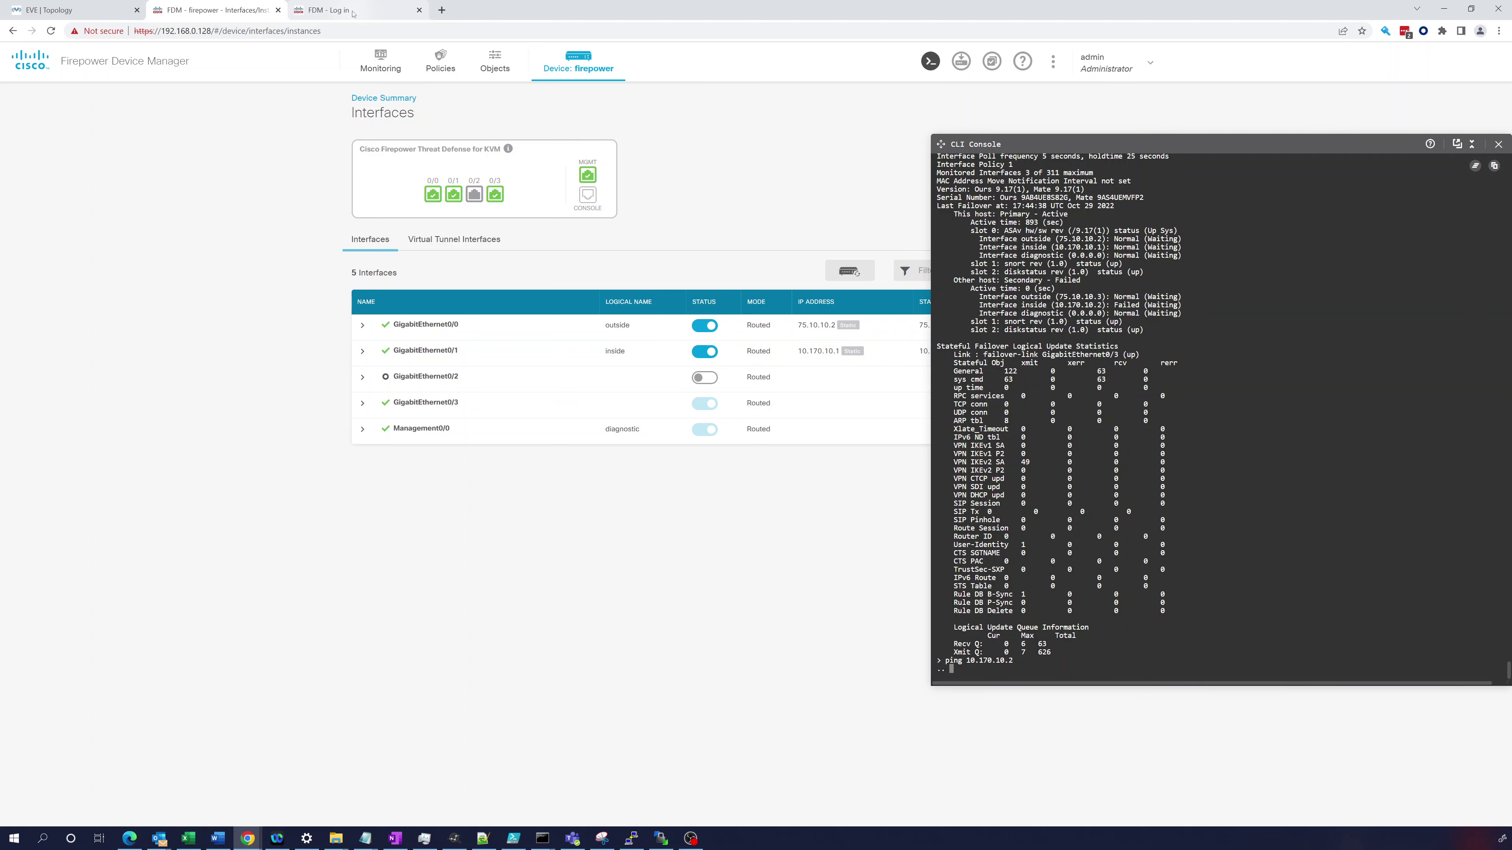
- Open the Switch node console in EVE-NG and enter privileged mode with en
{"action": "left_click", "coordinate": [71, 10]}
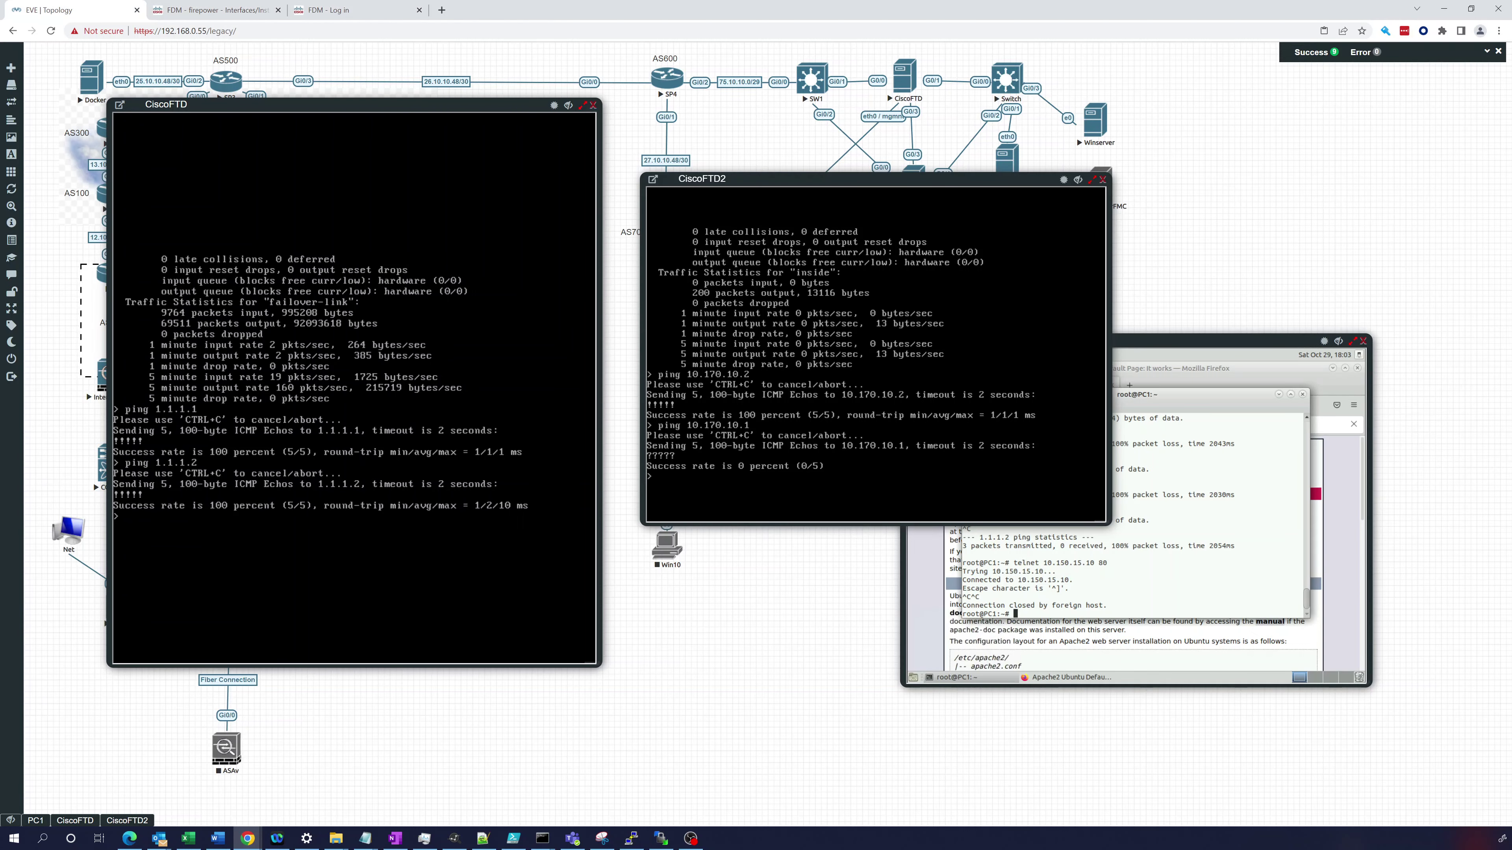
{"action": "left_click_drag", "start_coordinate": [834, 179], "coordinate": [838, 264]}
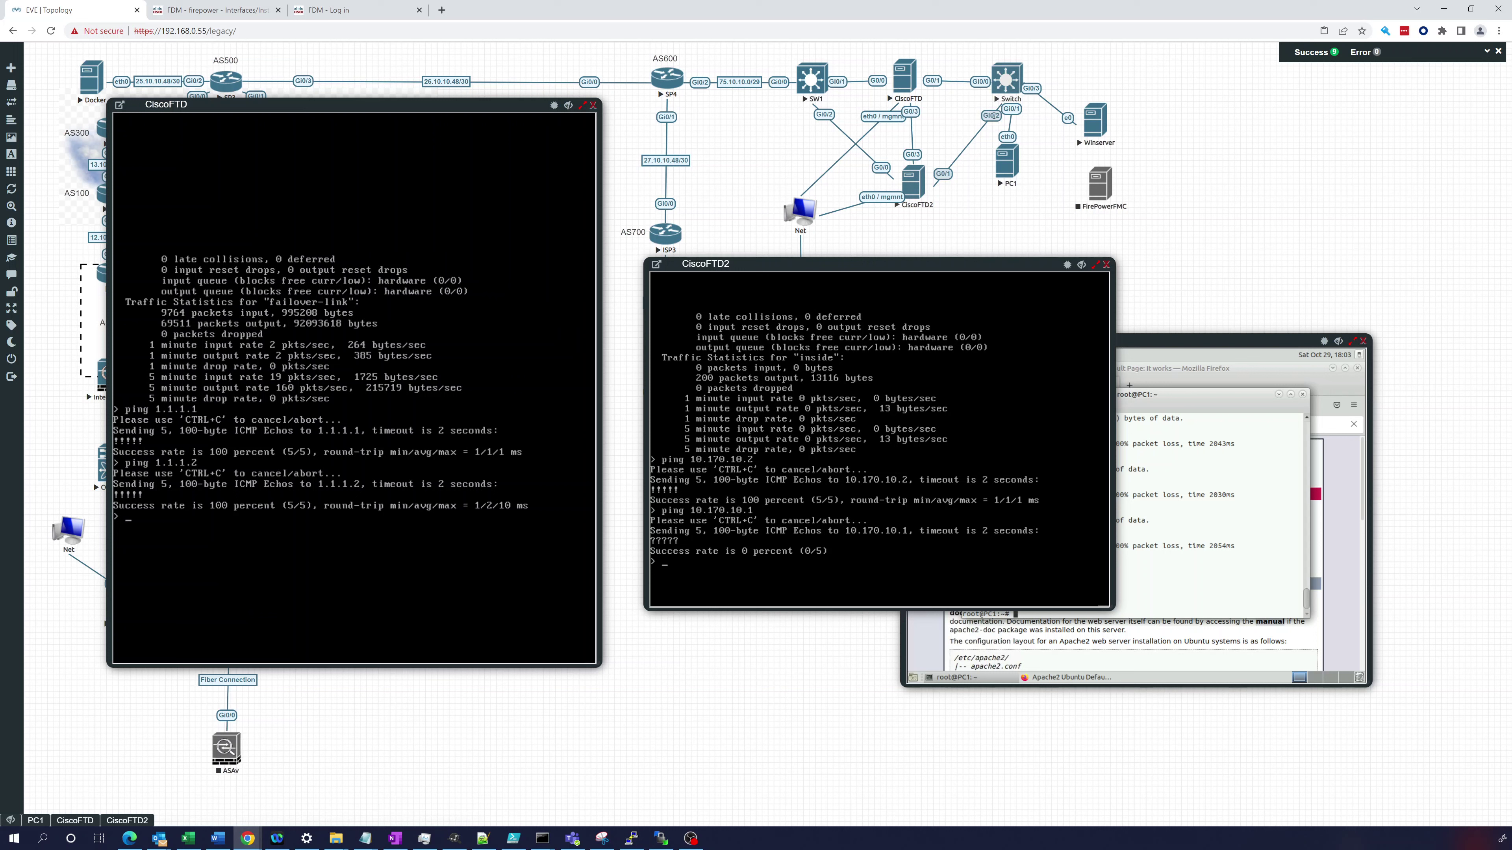
{"action": "left_click", "coordinate": [1007, 68]}
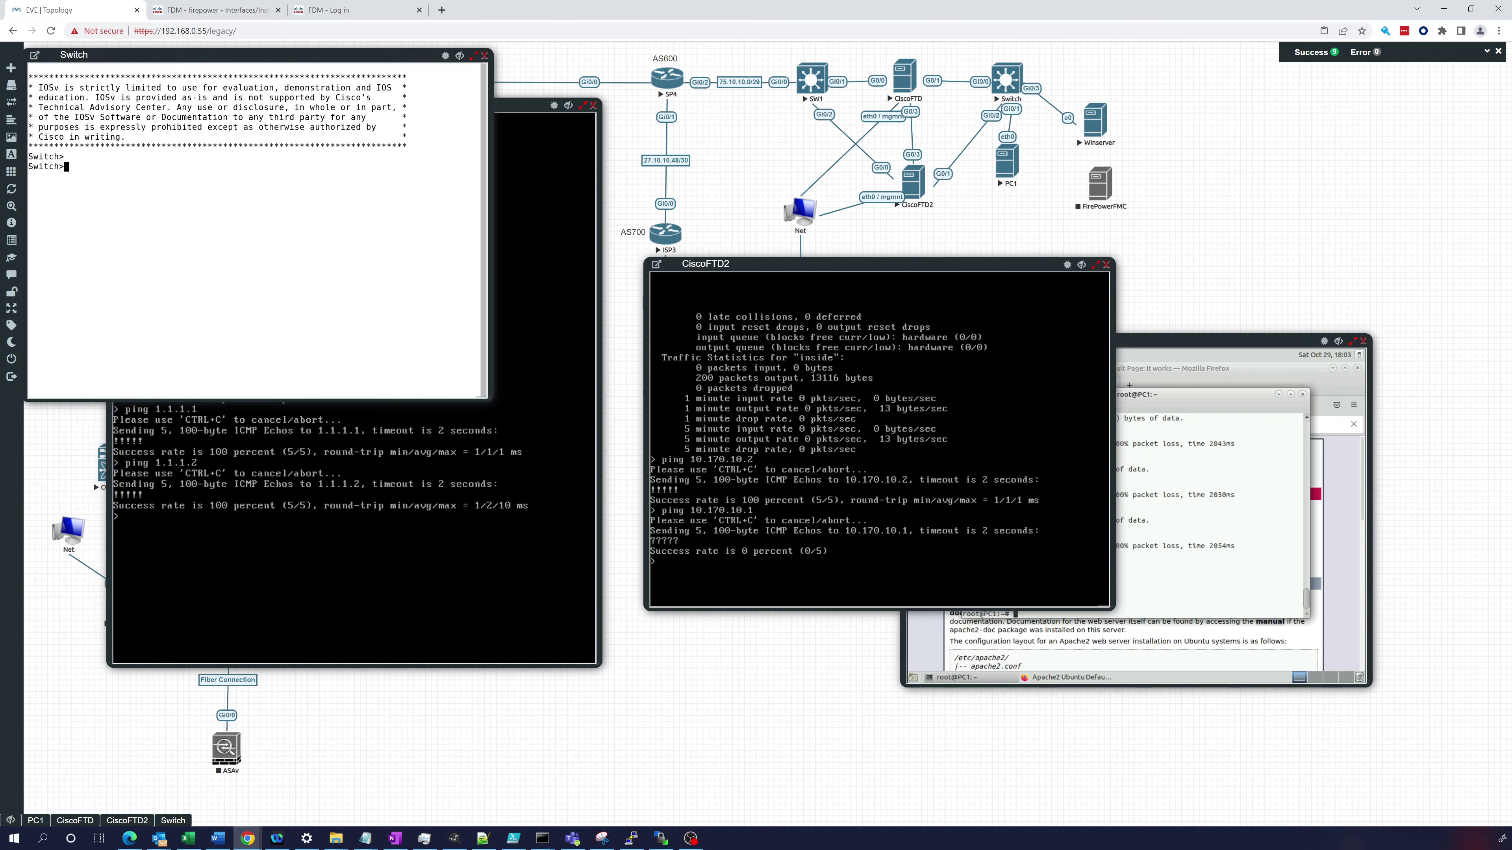
{"action": "type", "text": "en"}
{"action": "key", "text": "Return"}
- Display the switch's running configuration, paging through to the end
{"action": "type", "text": "show"}
{"action": "key", "text": "Return"}
{"action": "key", "text": "Return"}
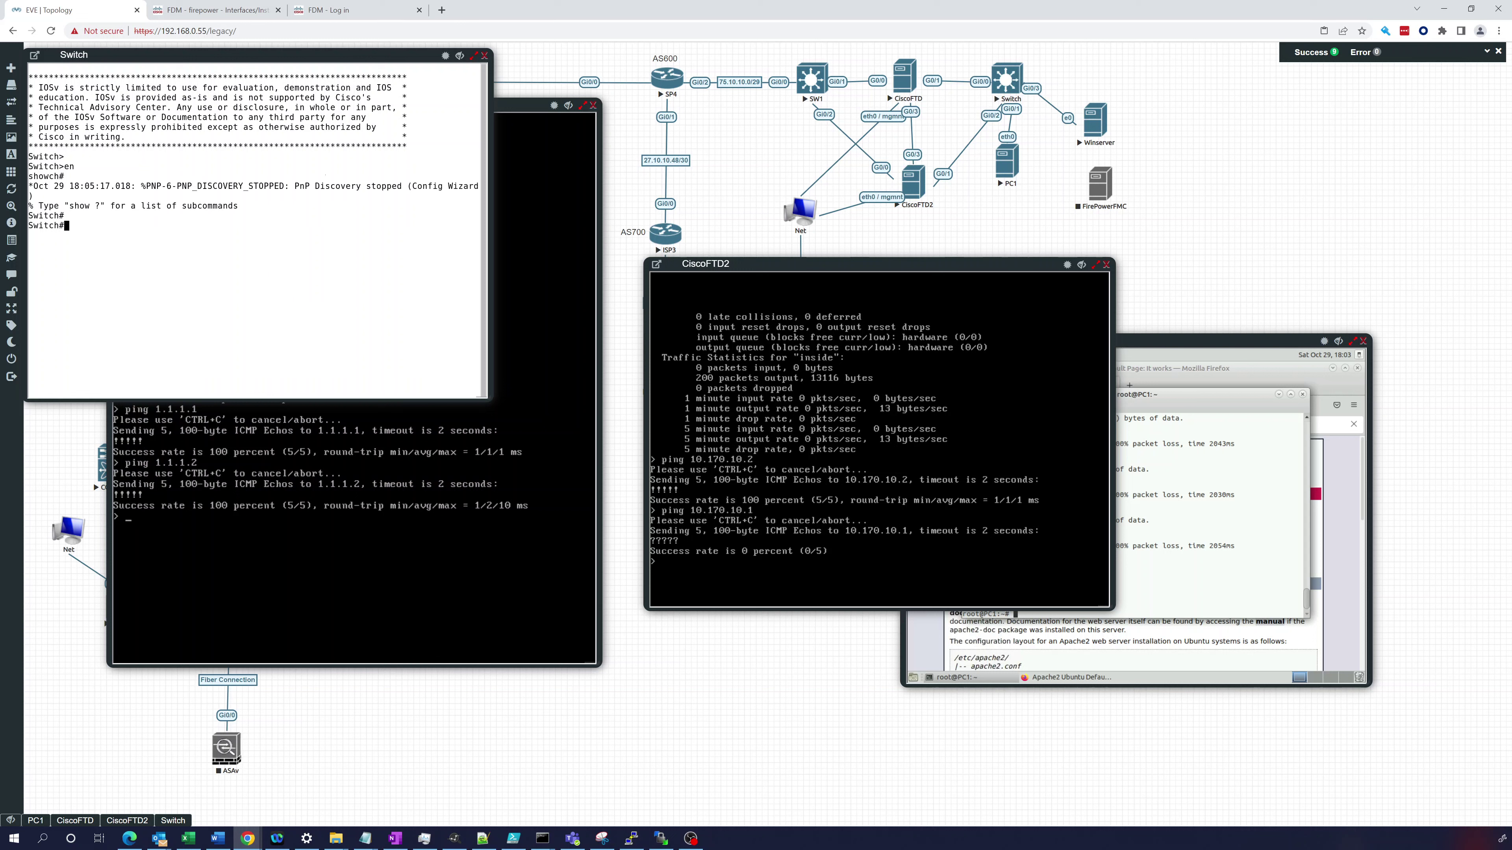
{"action": "type", "text": "show run"}
{"action": "key", "text": "Return"}
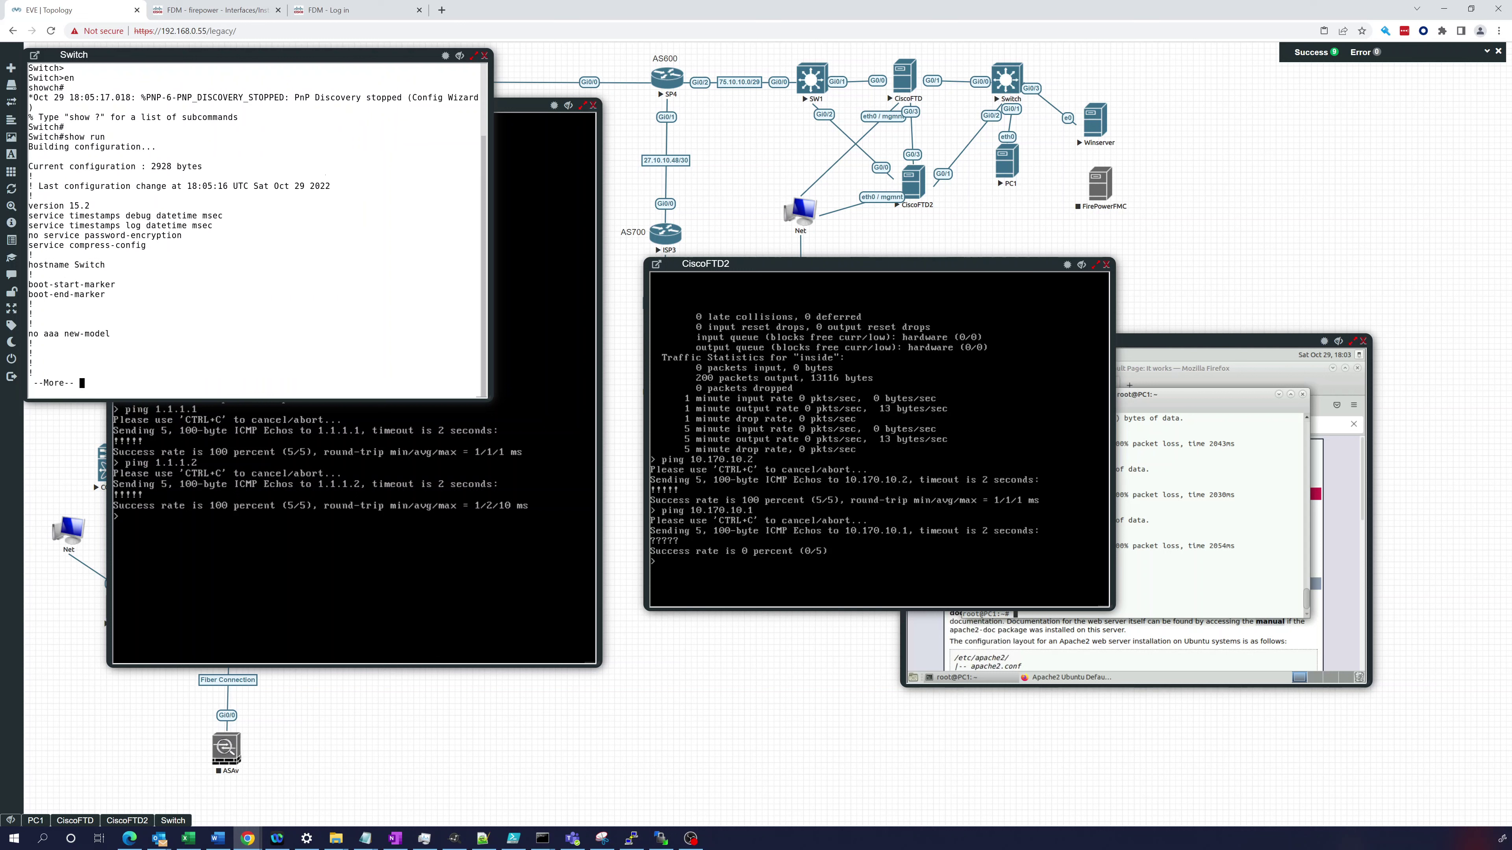
{"action": "key", "text": "space"}
{"action": "key", "text": "space"}
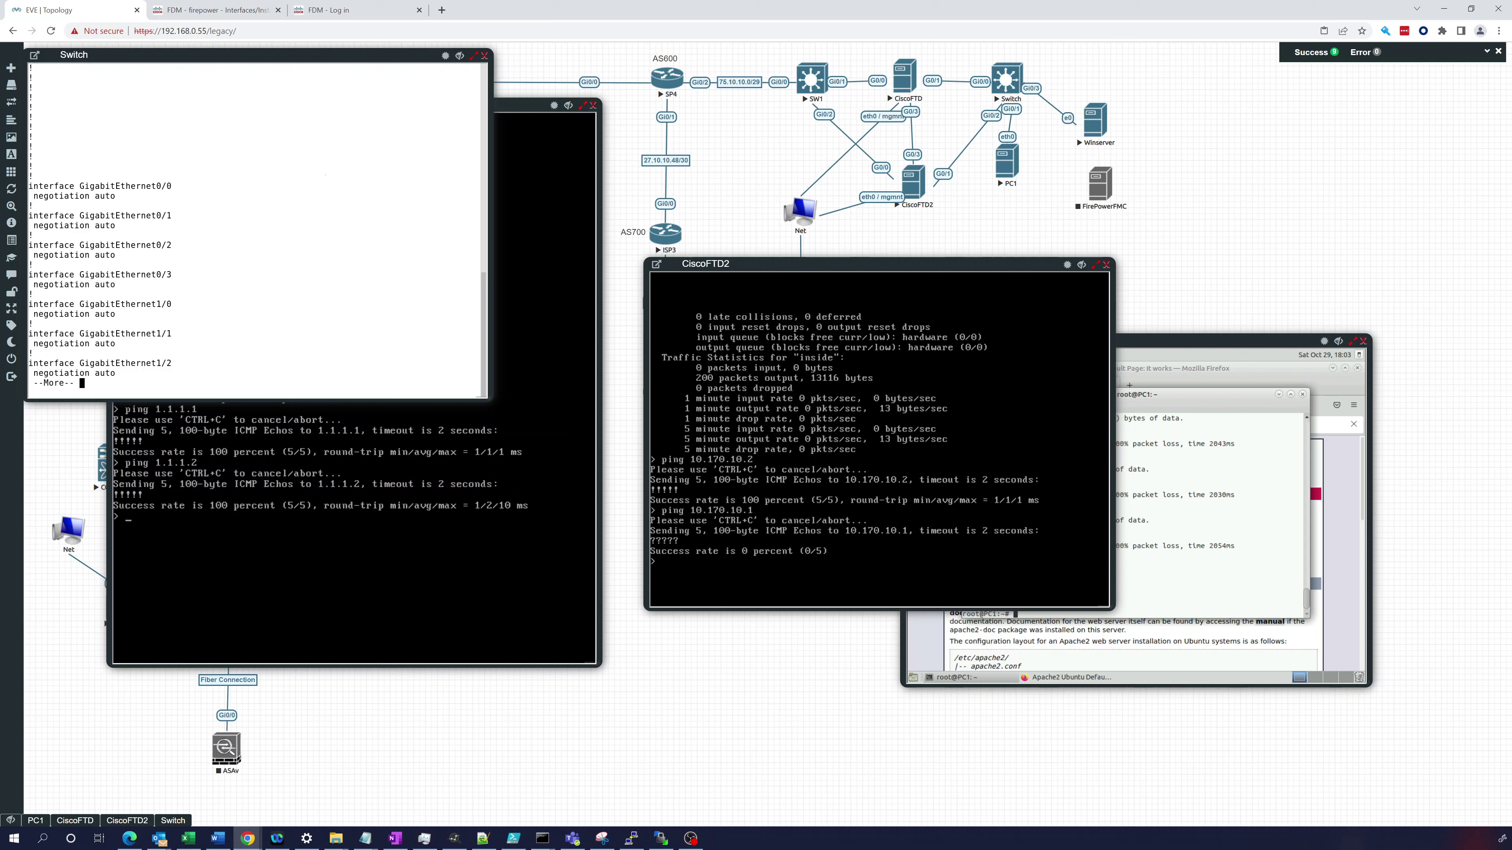
{"action": "key", "text": "space"}
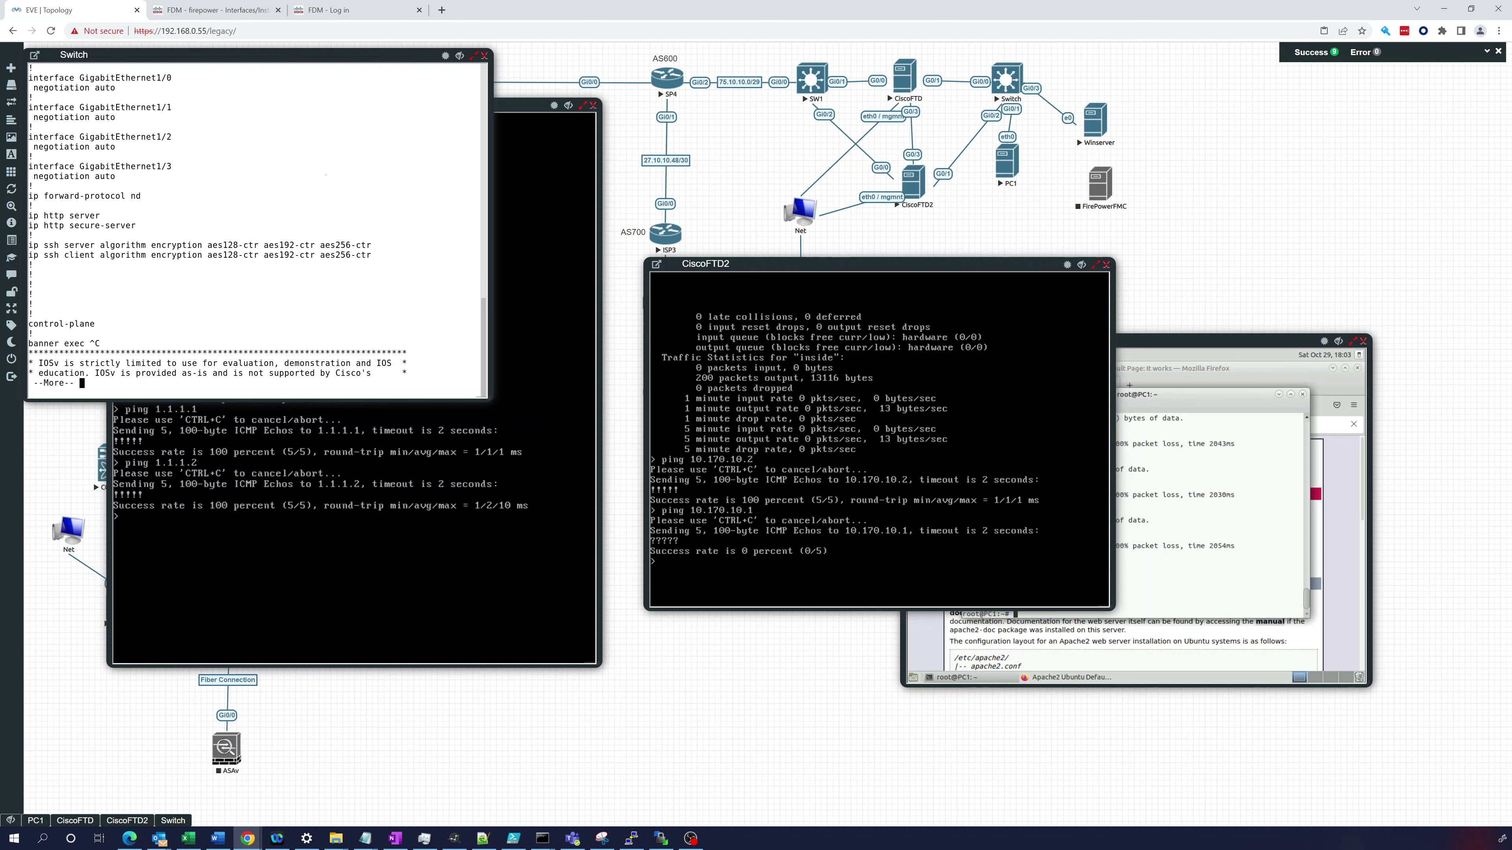
{"action": "key", "text": "space"}
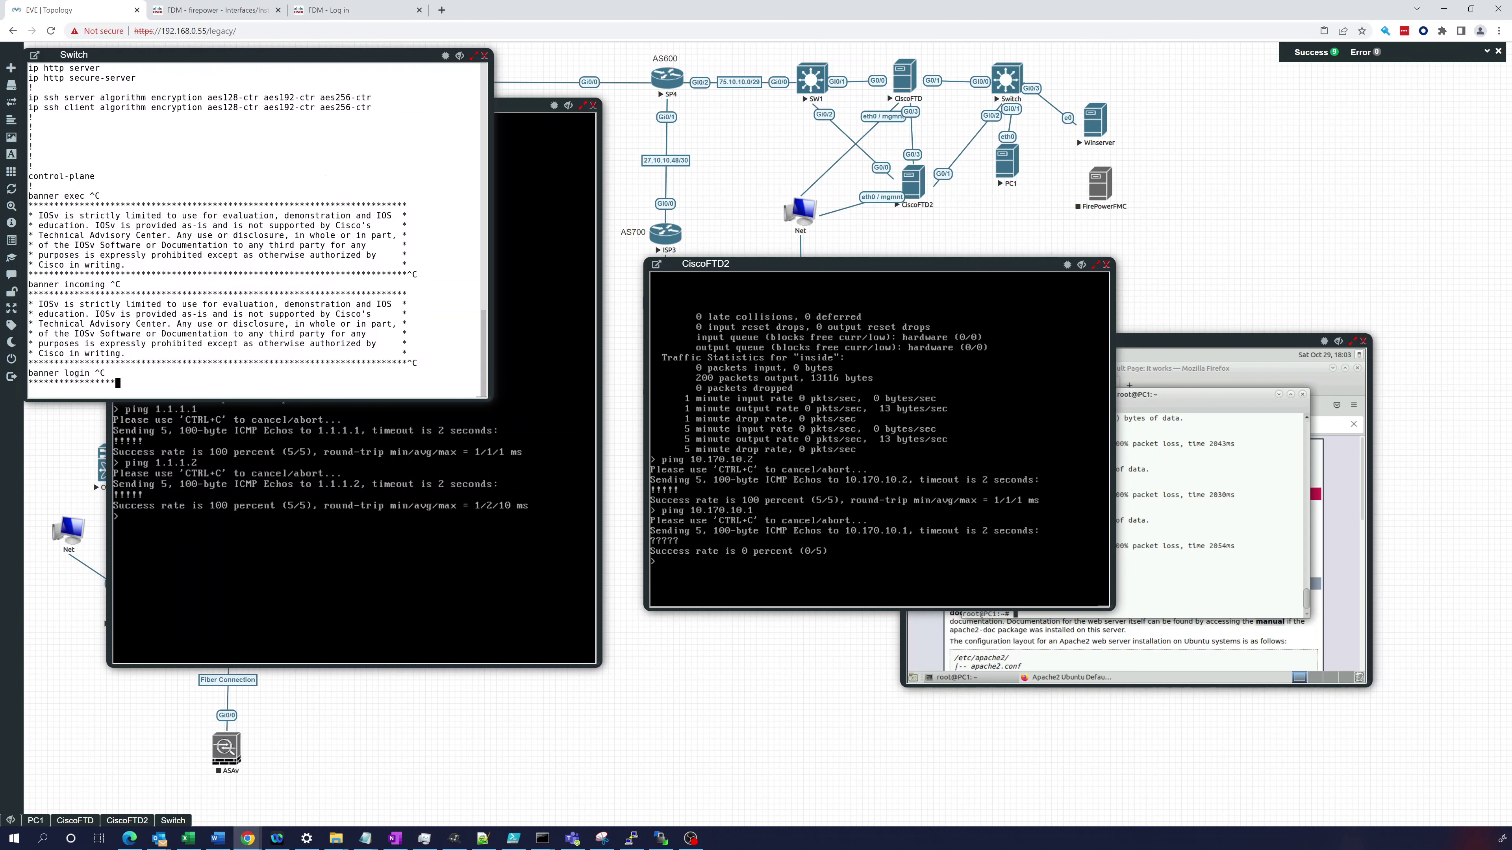
- List the switch port status: Gi0/0–Gi0/3 connected, Gi1/0–Gi1/3 notconnect, all in VLAN 1
{"action": "type", "text": "show int status"}
{"action": "key", "text": "Return"}
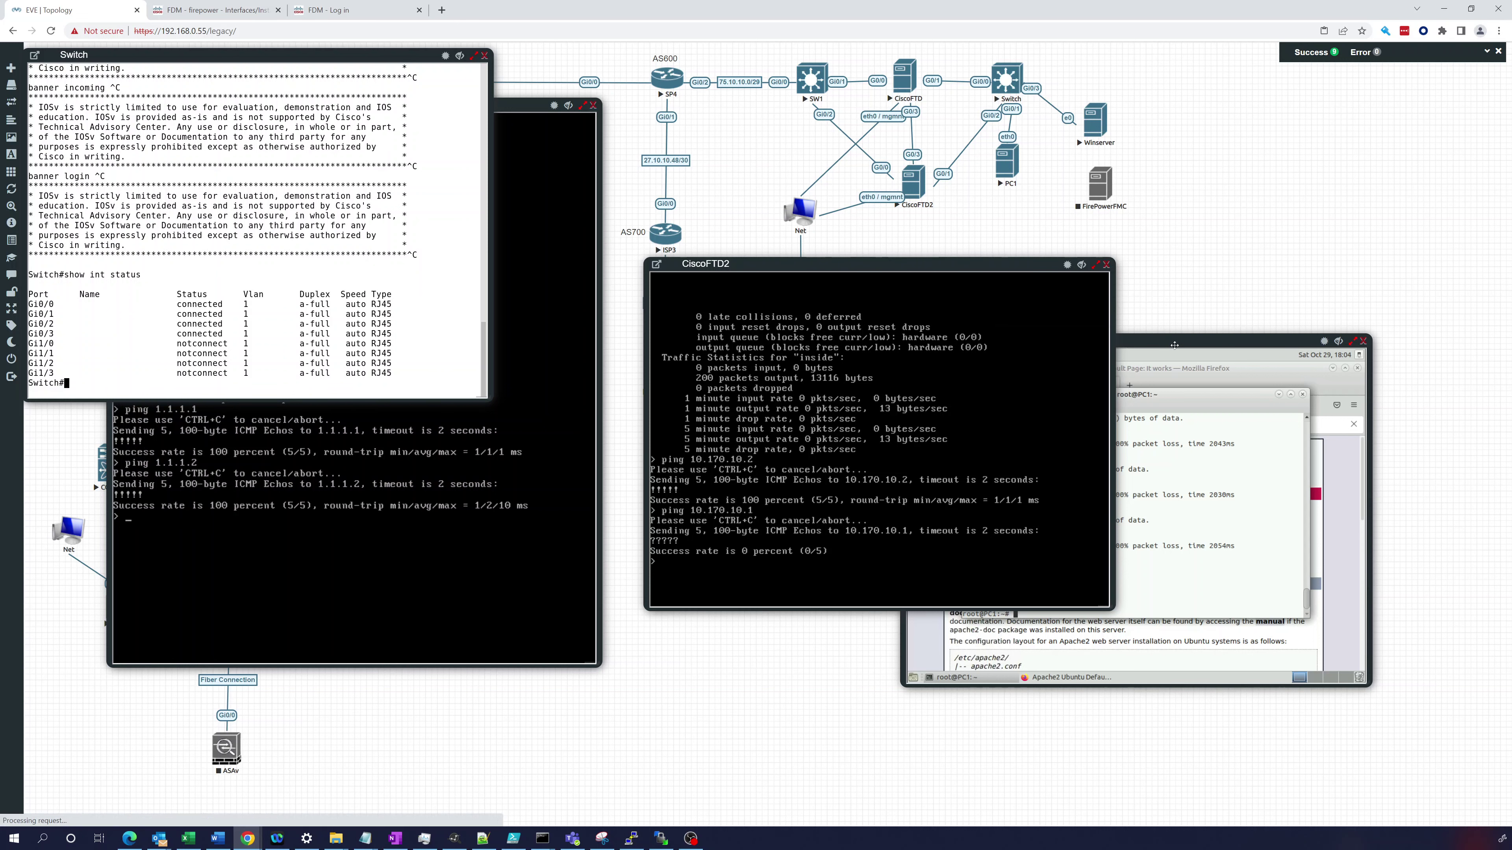
{"action": "left_click", "coordinate": [1006, 165]}
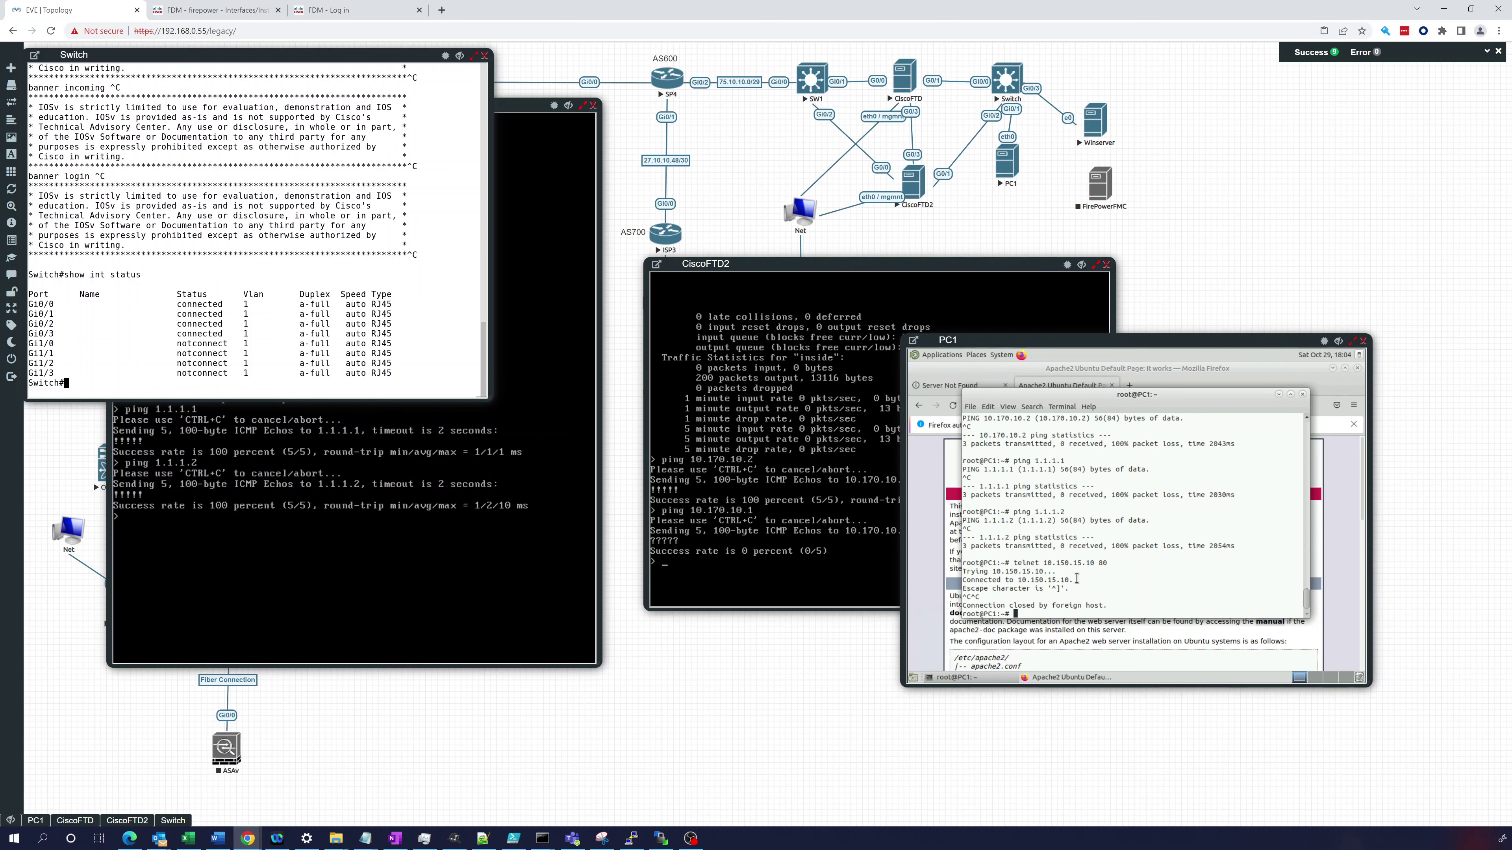
- From PC1, ping 10.170.10.1 and confirm it replies
{"action": "type", "text": "ping 10.1"}
{"action": "type", "text": "70.10."}
{"action": "type", "text": "1"}
{"action": "key", "text": "Return"}
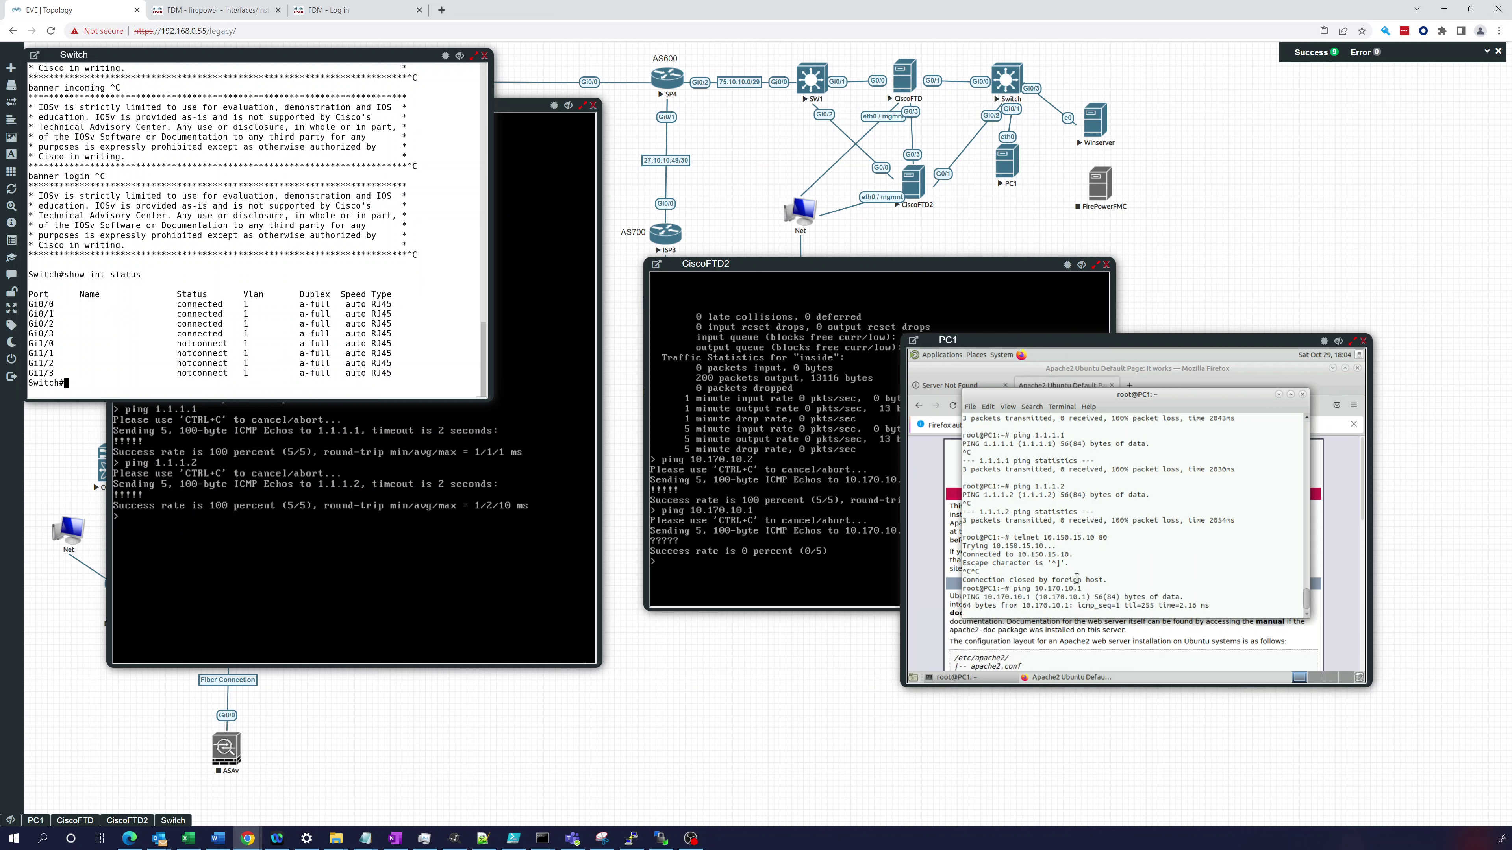
{"action": "key", "text": "ctrl+c"}
- Ping 10.170.10.2 from PC1, confirming no replies, then return to the FDM interfaces page
{"action": "key", "text": "Up"}
{"action": "key", "text": "BackSpace"}
{"action": "type", "text": "2"}
{"action": "key", "text": "Return"}
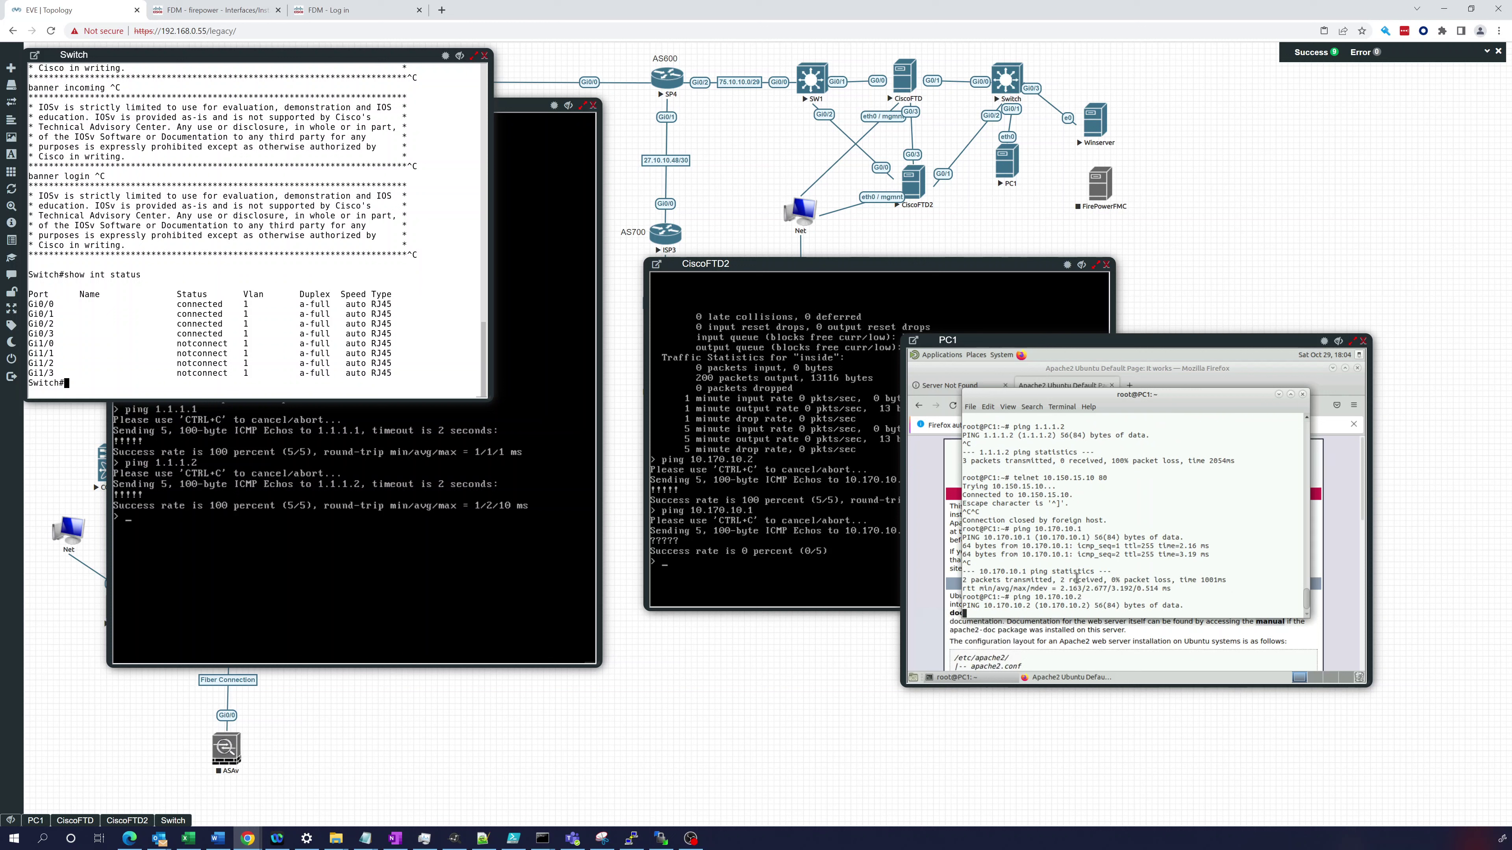
{"action": "key", "text": "ctrl+c"}
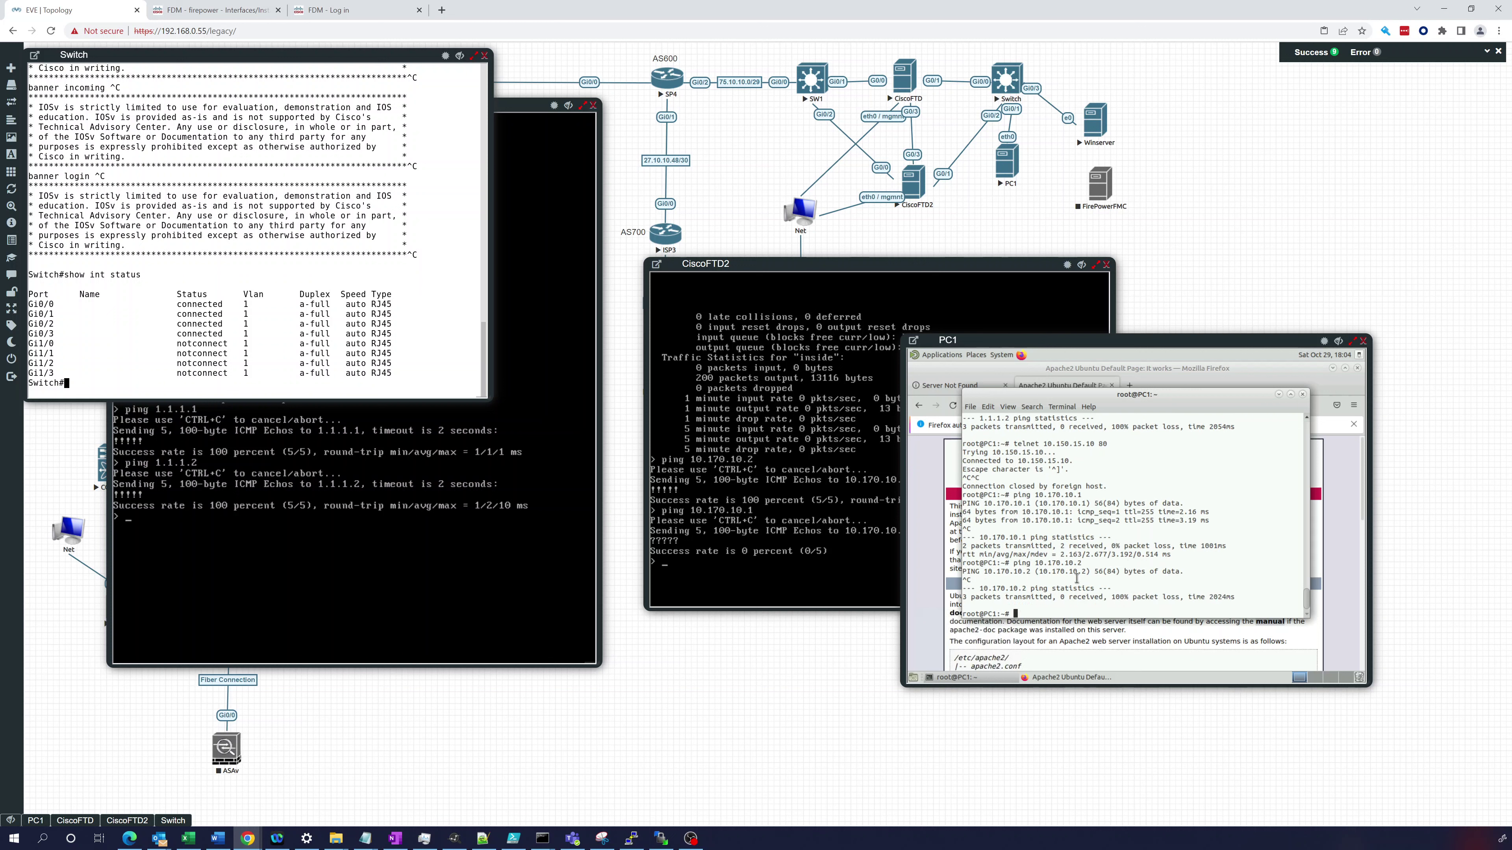
{"action": "left_click", "coordinate": [770, 409]}
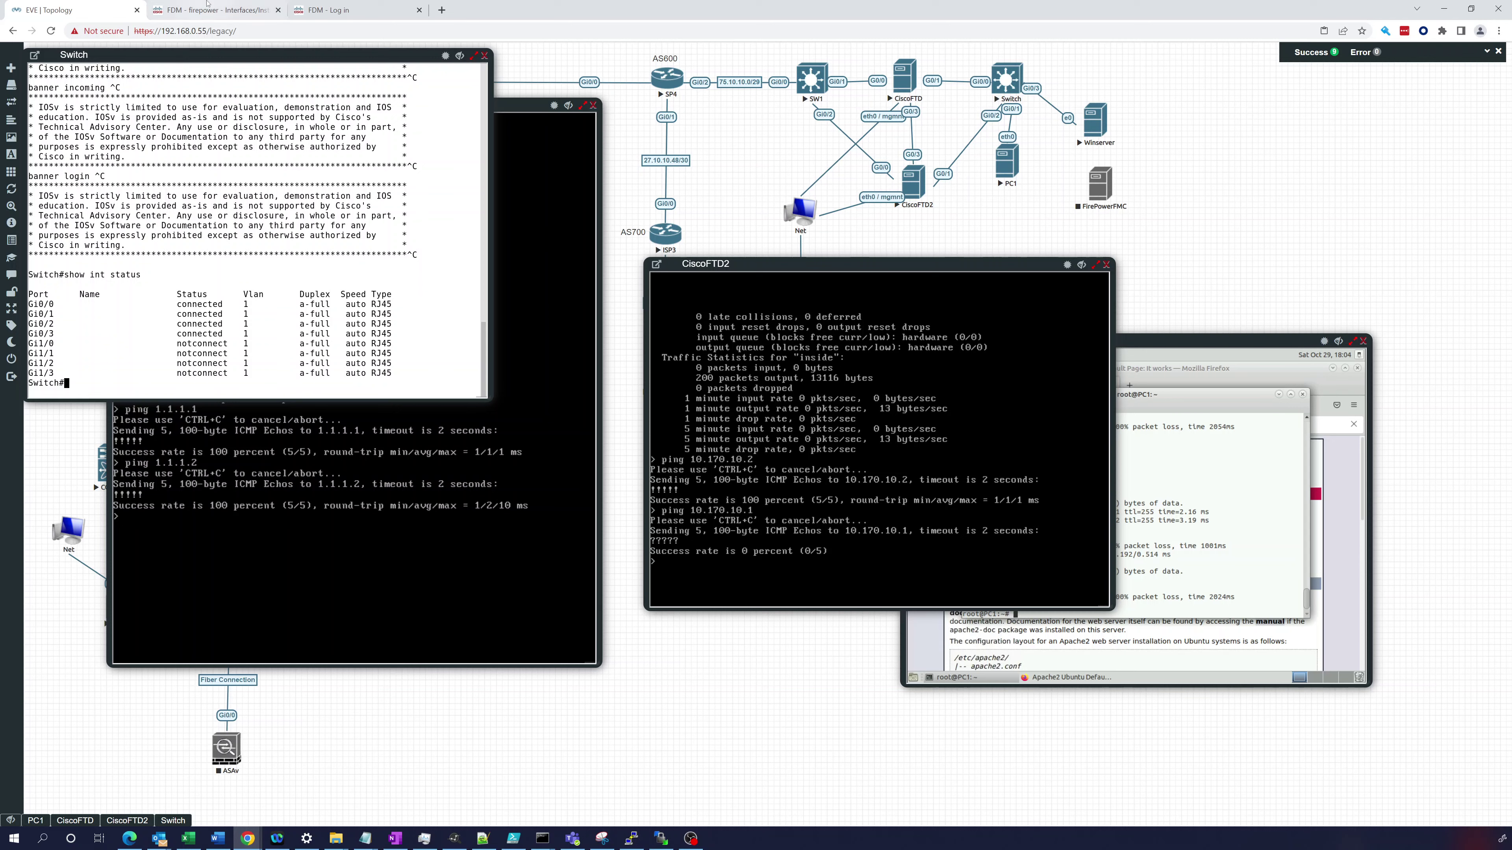
{"action": "left_click", "coordinate": [211, 13]}
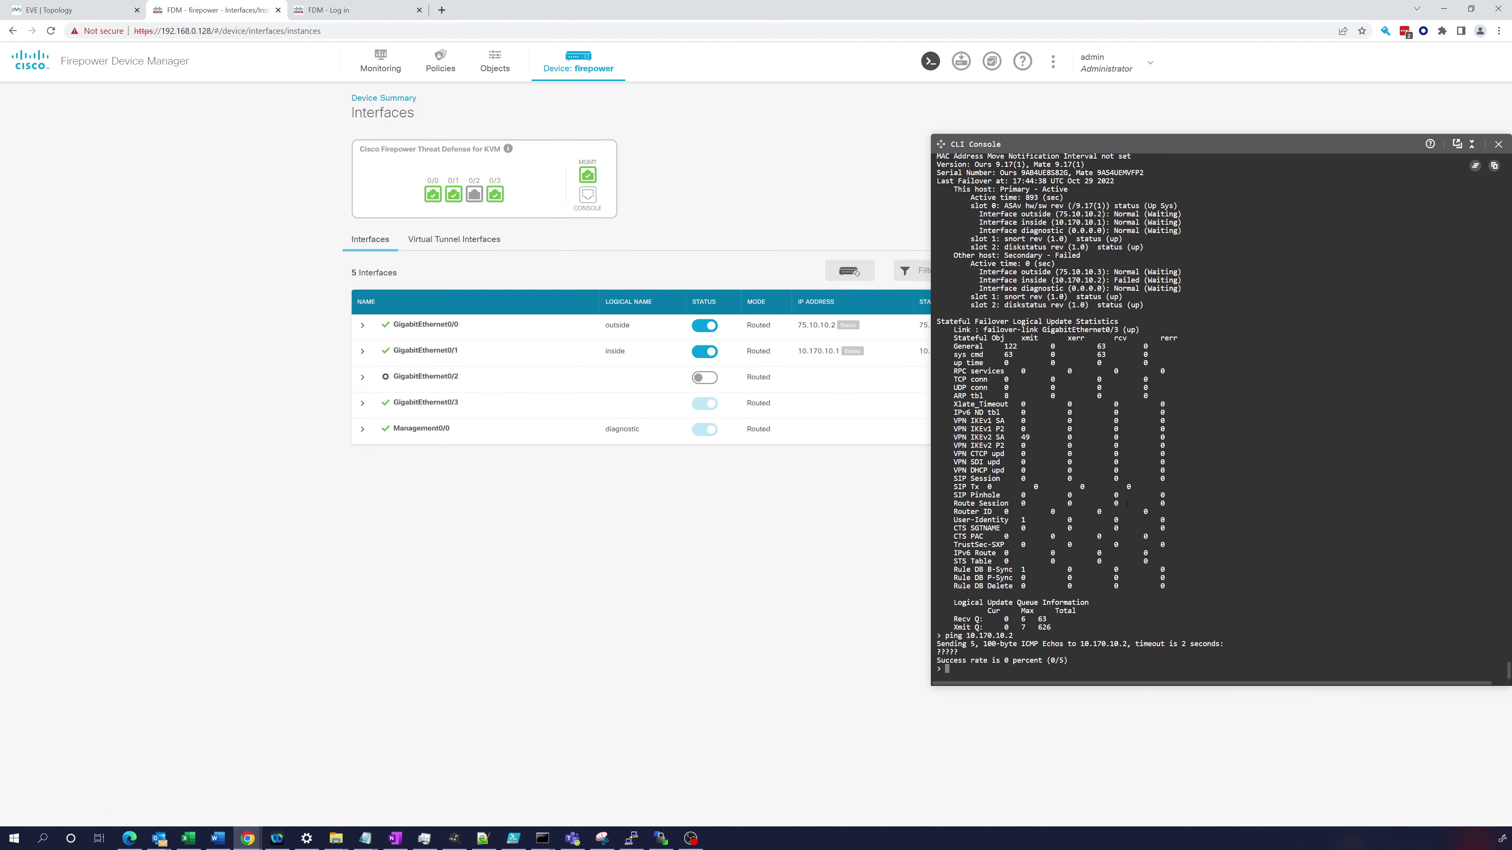
- Run show failover on the primary, then reload the secondary's login page at 192.168.0.129
{"action": "type", "text": "show failover"}
{"action": "key", "text": "Return"}
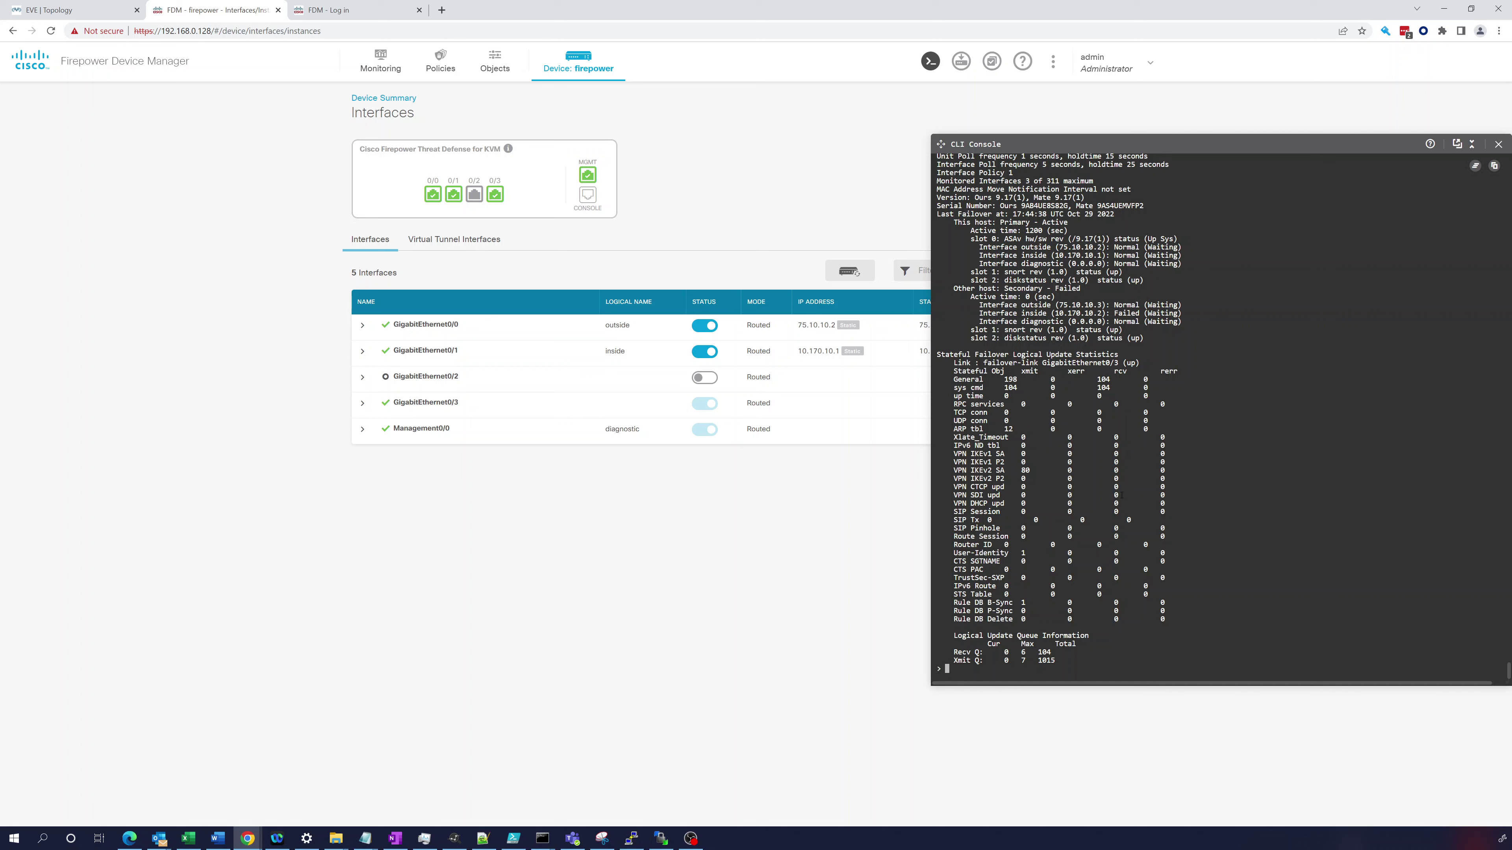
{"action": "key", "text": "ctrl+Tab"}
{"action": "left_click", "coordinate": [51, 31]}
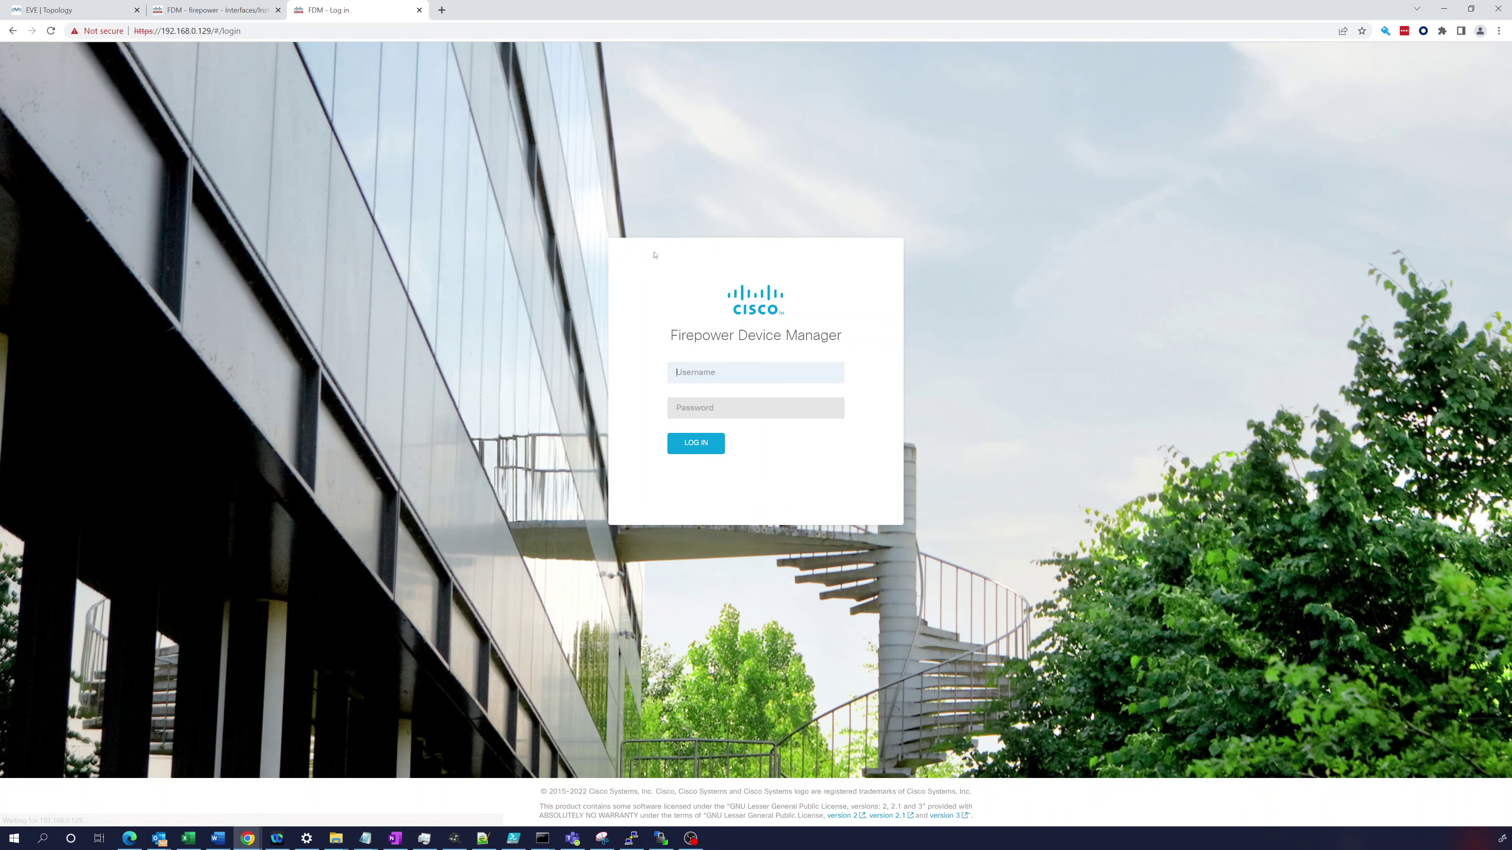
- Log in to the secondary unit at 192.168.0.129 with the admin account's password
{"action": "type", "text": "admin"}
{"action": "key", "text": "Tab"}
{"action": "type", "text": "Ad"}
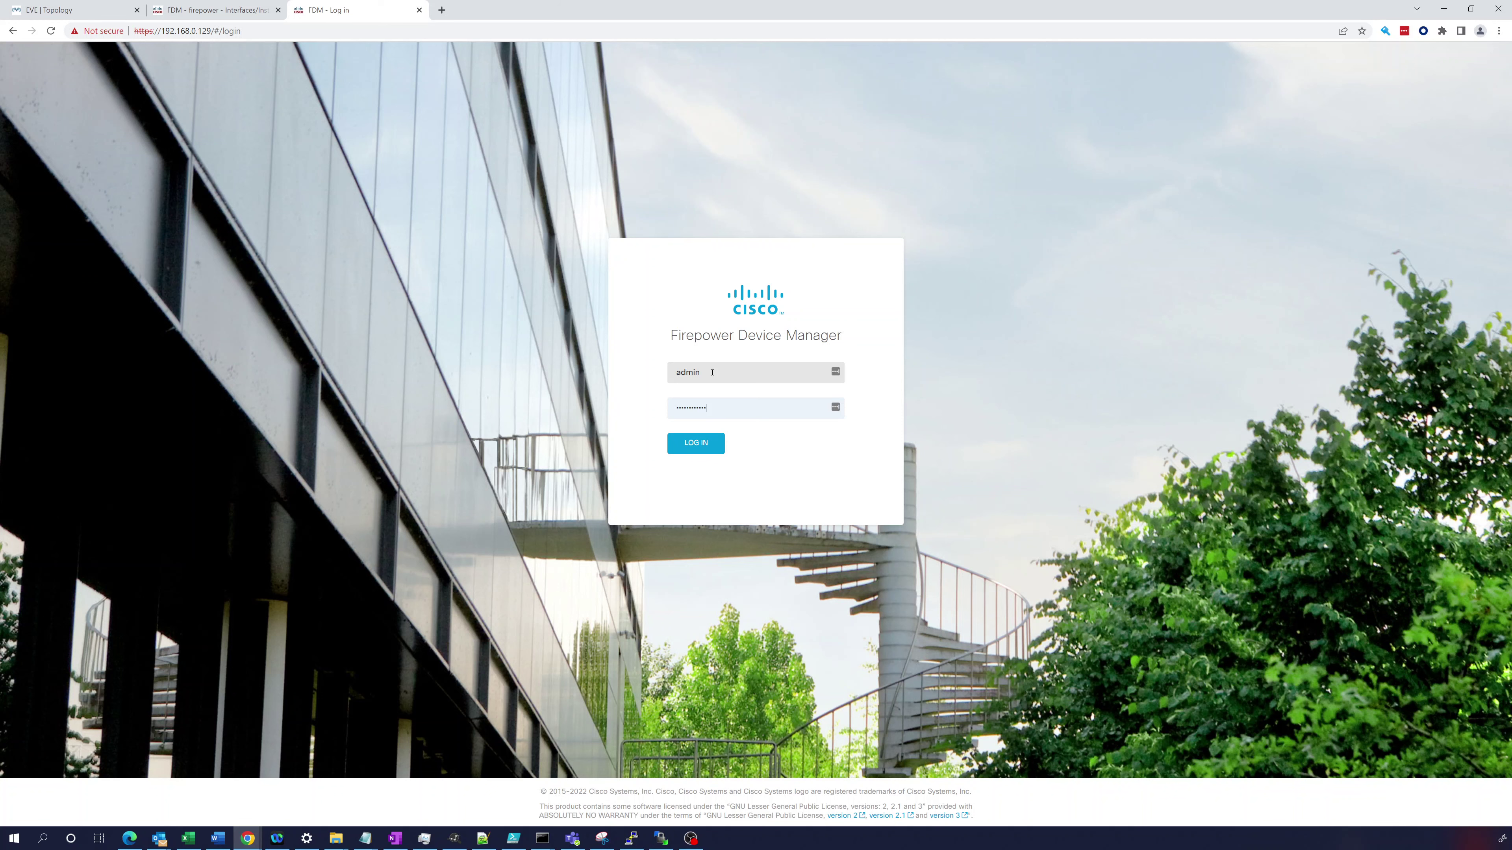
{"action": "key", "text": "Return"}
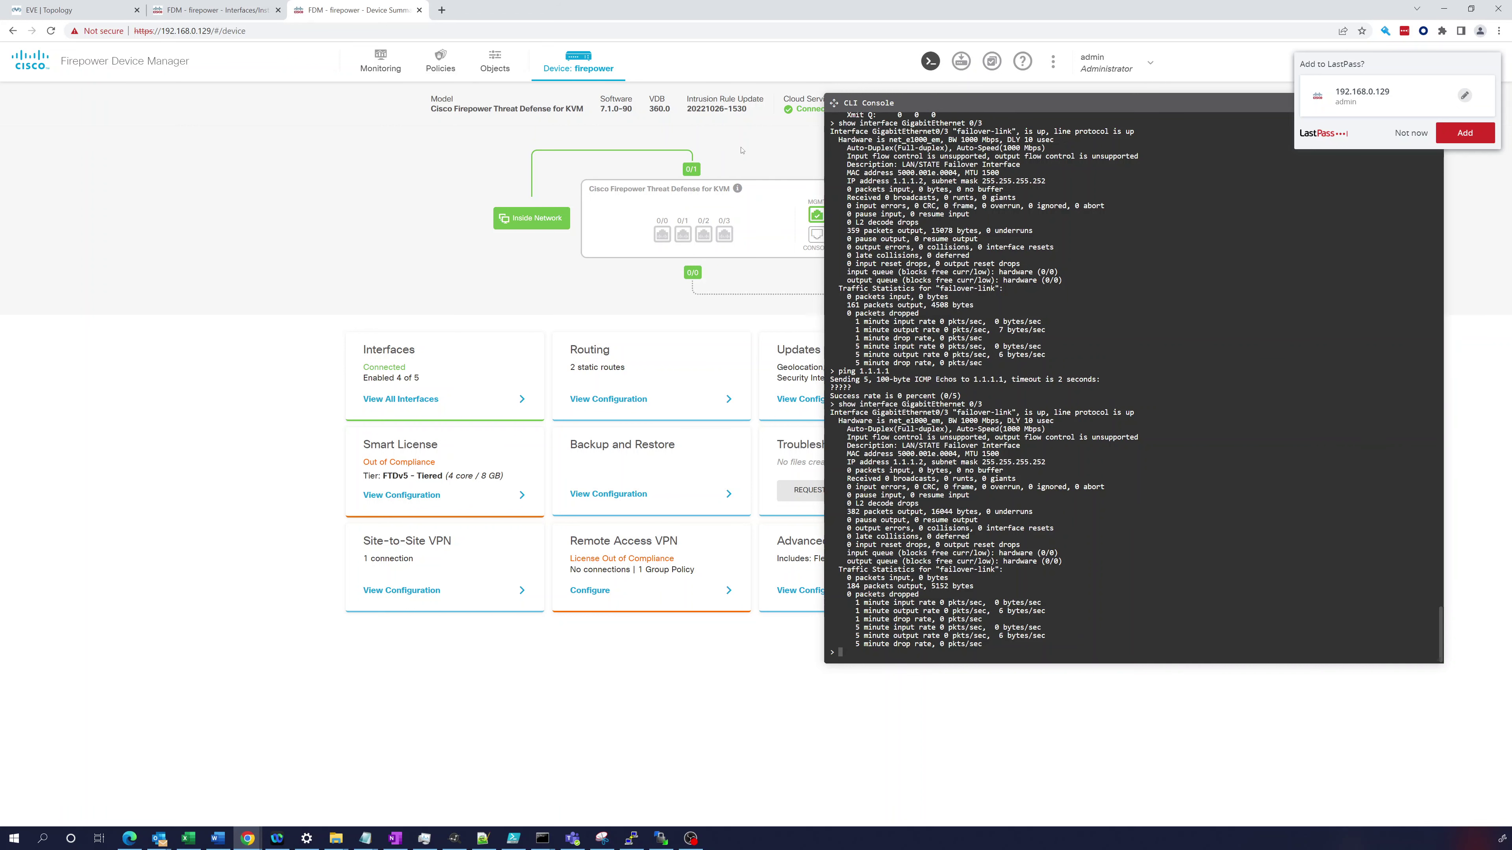
{"action": "left_click_drag", "start_coordinate": [1042, 104], "coordinate": [770, 186]}
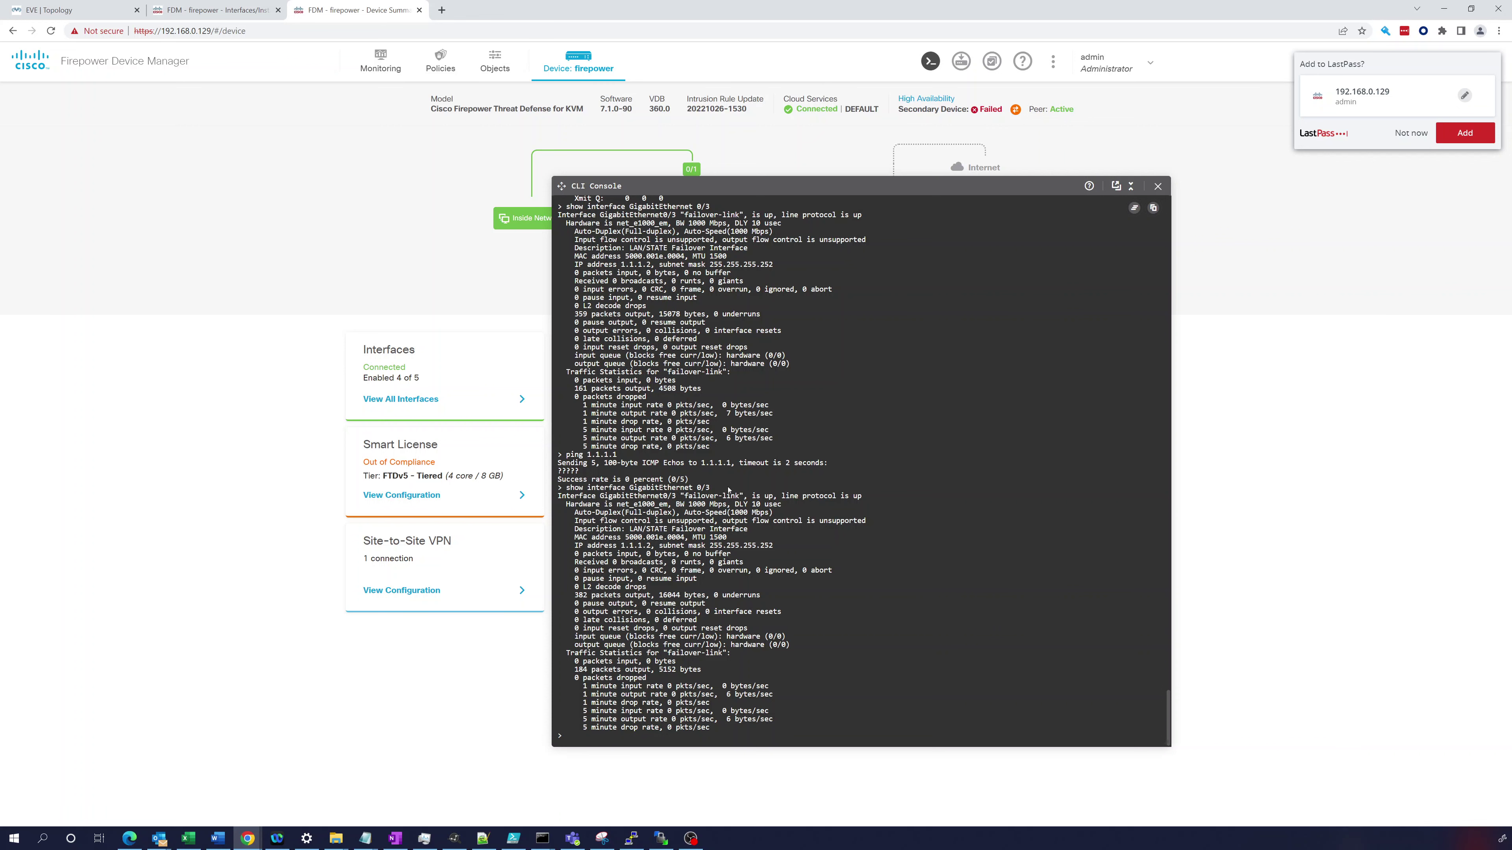
{"action": "left_click", "coordinate": [1157, 187]}
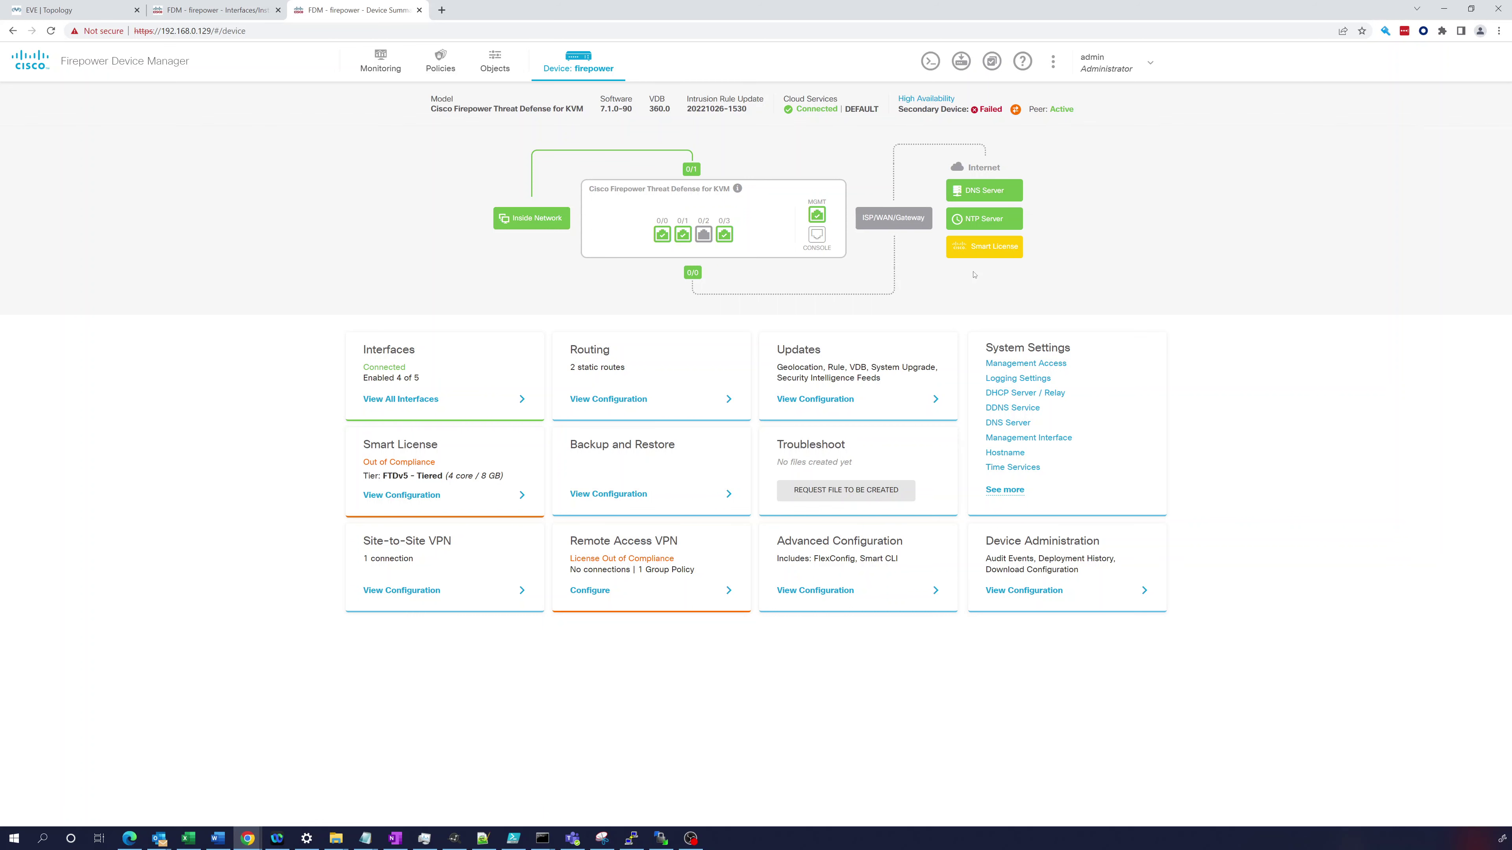
{"action": "mouse_move", "coordinate": [724, 230]}
{"action": "left_click", "coordinate": [247, 10]}
{"action": "left_click", "coordinate": [311, 12]}
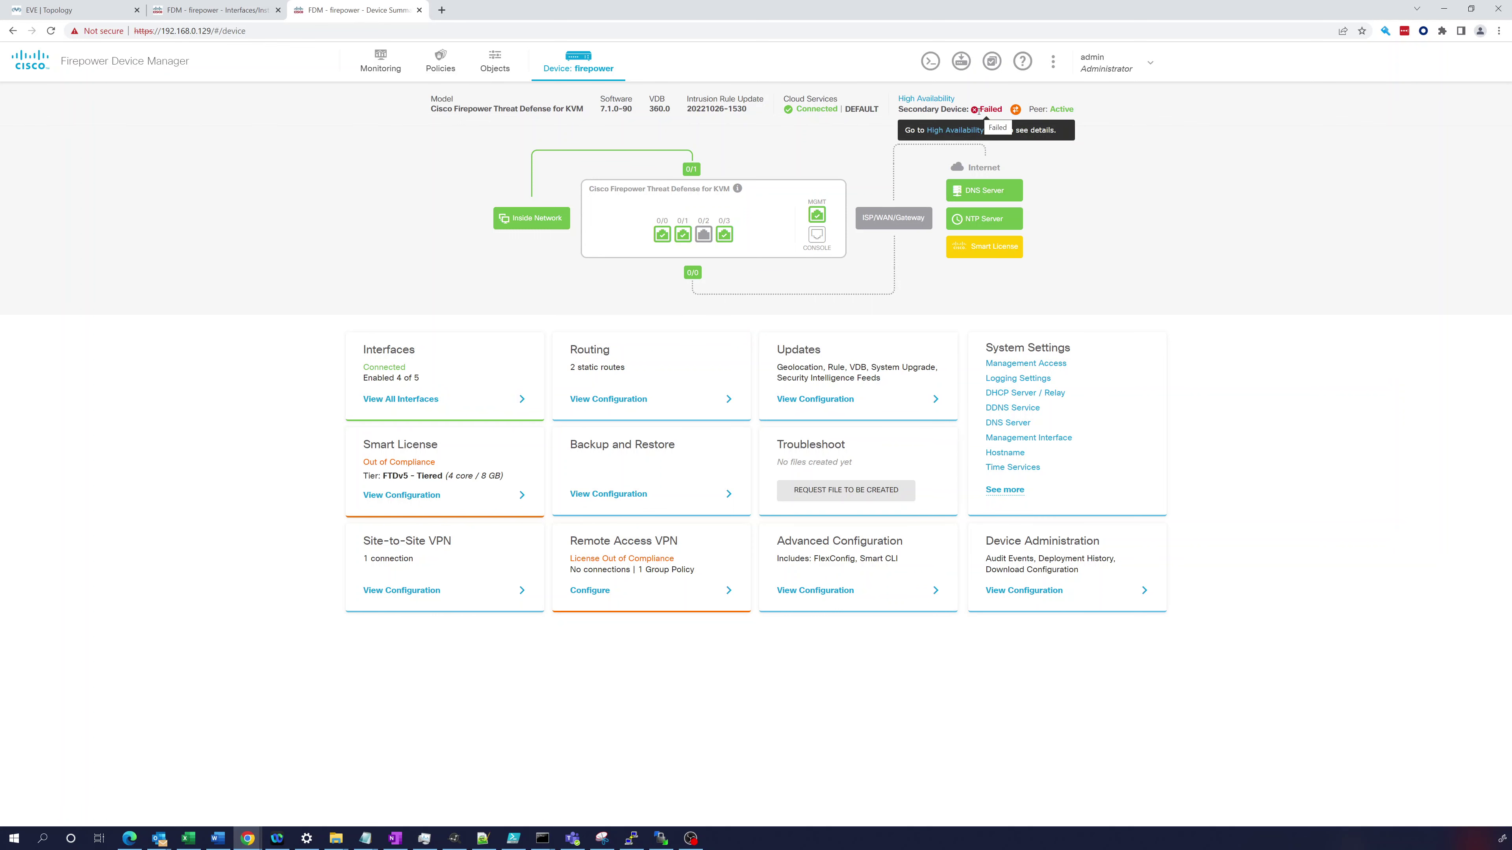
- View the secondary's HA details showing the inside interface failure, then return to the primary's Interfaces
{"action": "left_click", "coordinate": [961, 132]}
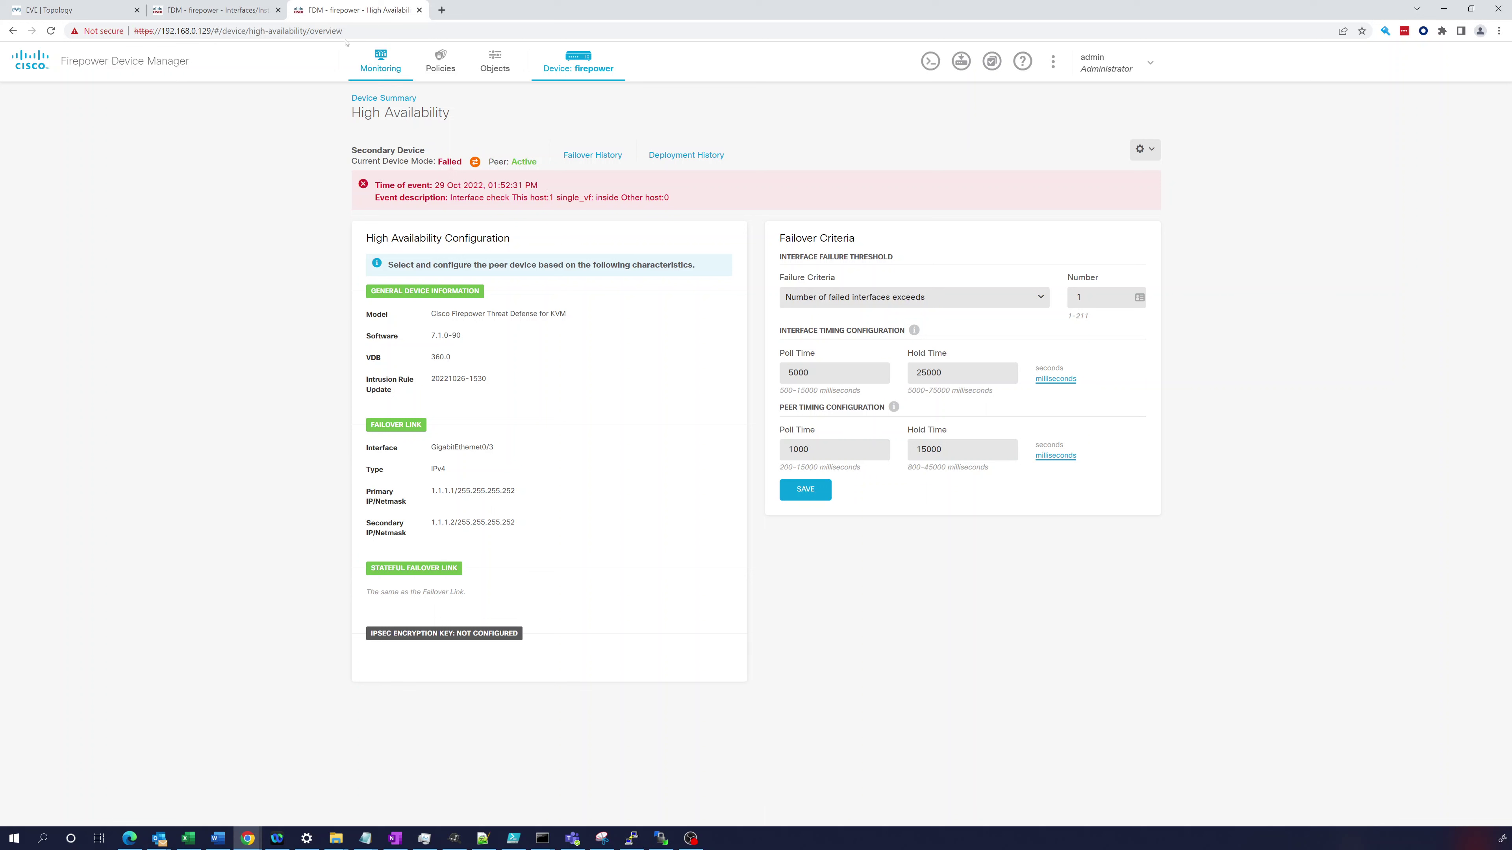
{"action": "left_click", "coordinate": [193, 11]}
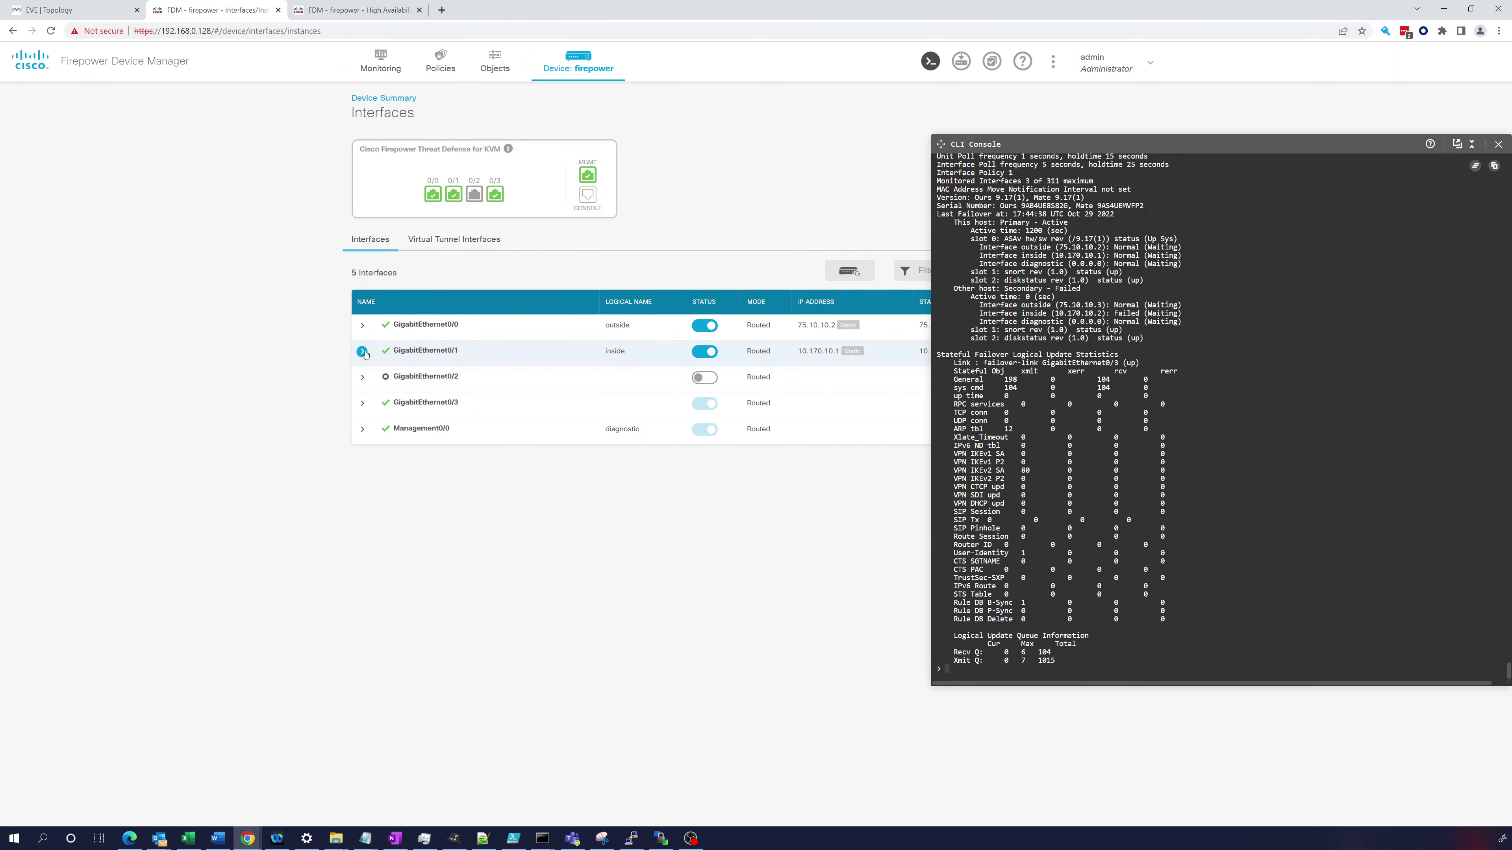
- Set inside interface GigabitEthernet0/1's Duplex and Speed to Default under Advanced and save it
{"action": "left_click", "coordinate": [1498, 146]}
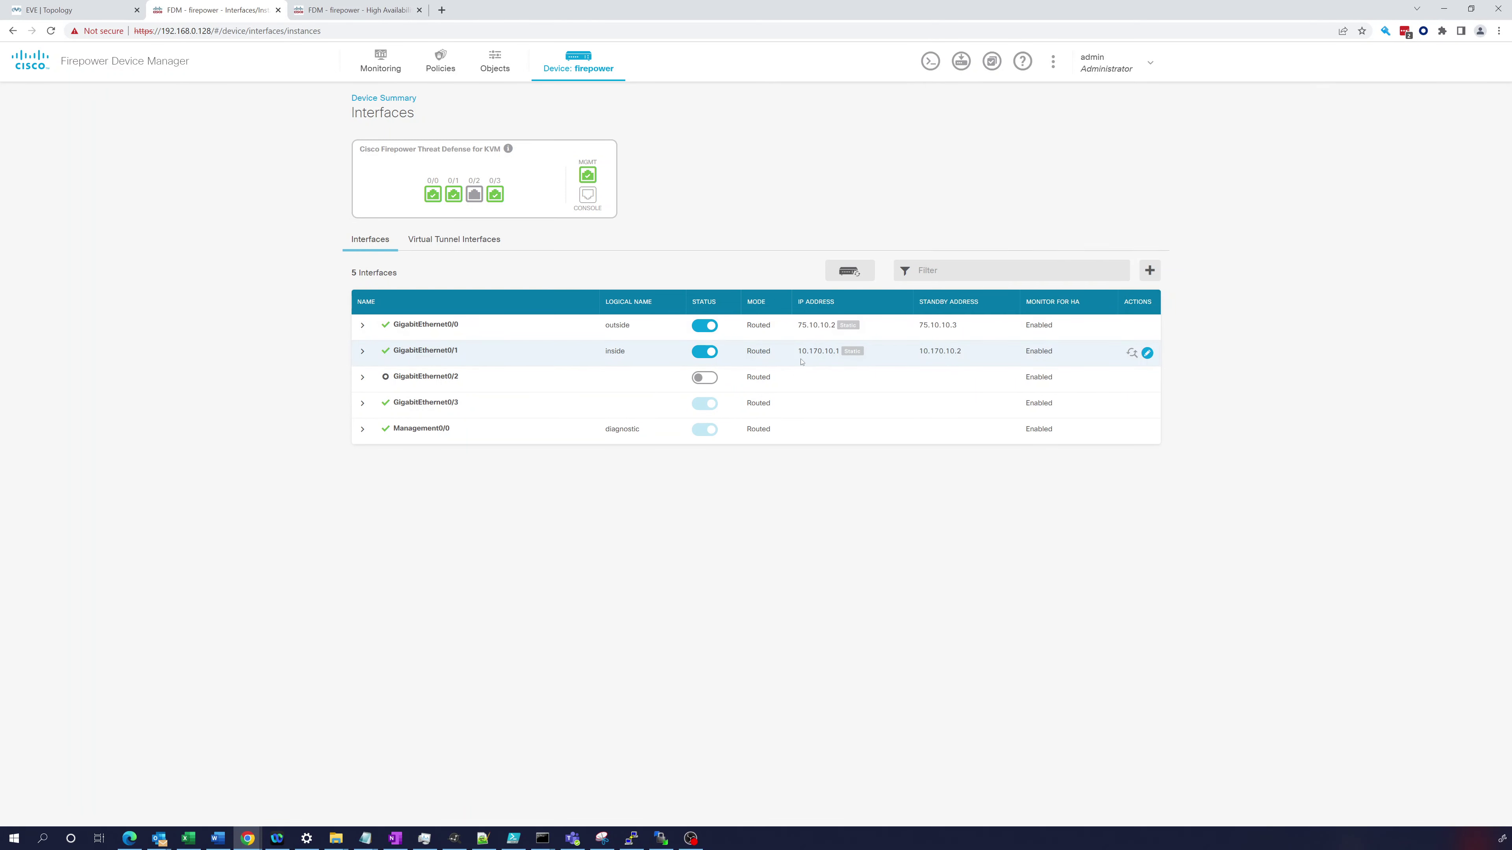
{"action": "left_click", "coordinate": [1146, 353]}
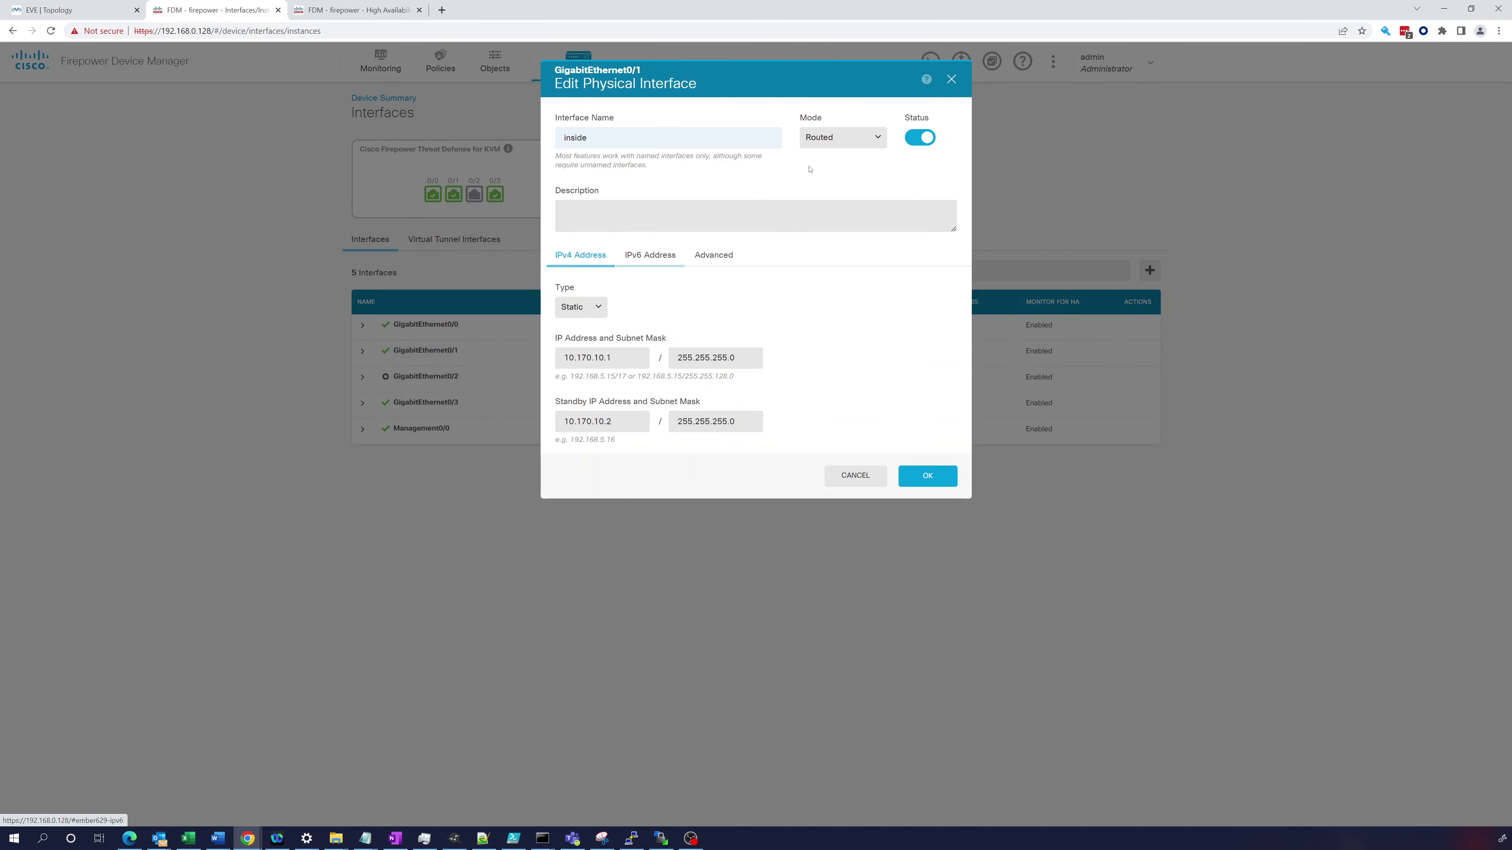
{"action": "left_click", "coordinate": [926, 484]}
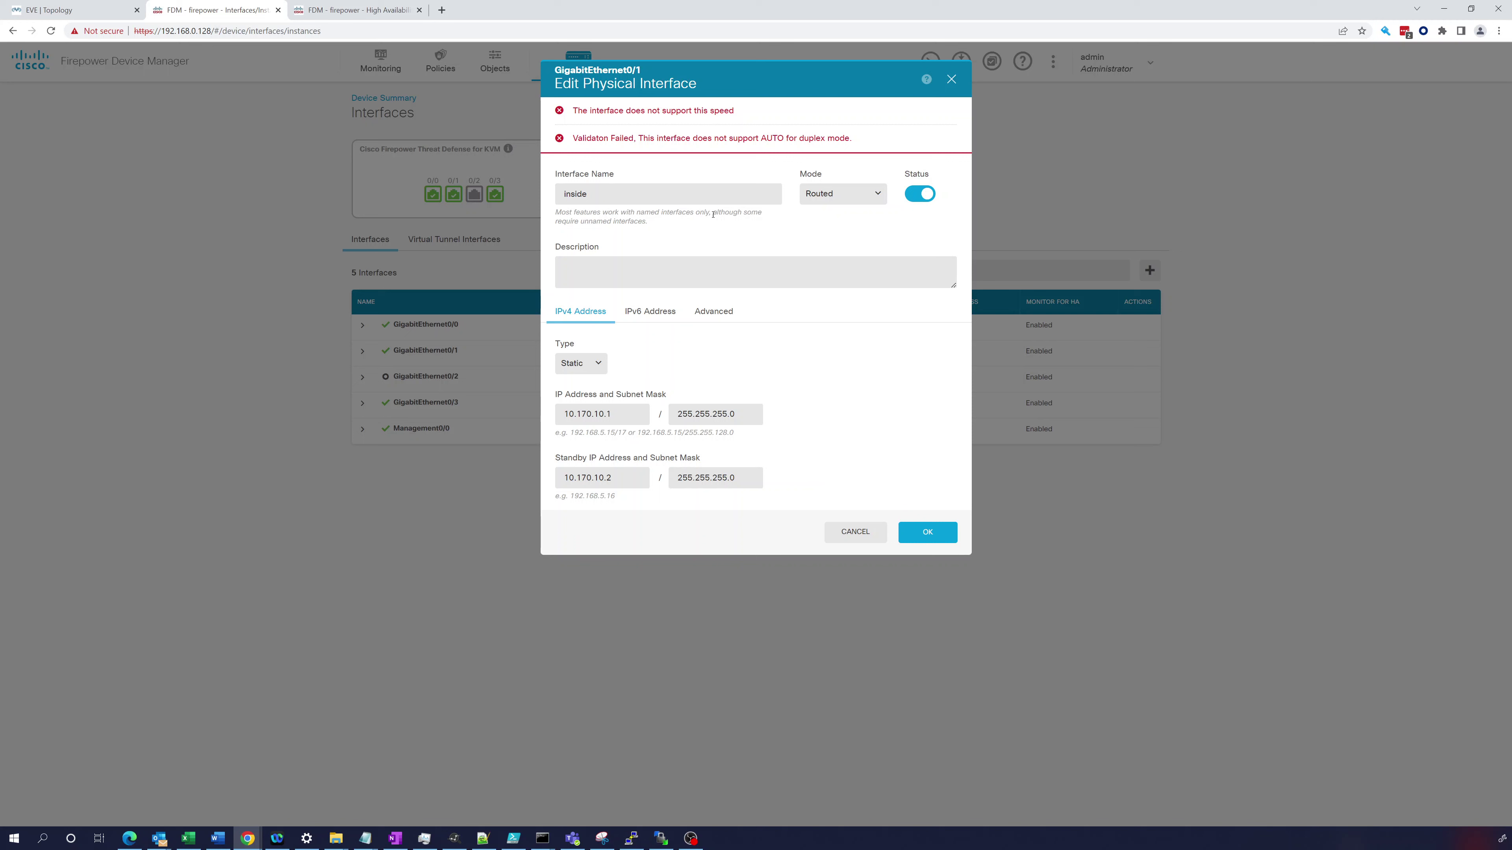
{"action": "left_click", "coordinate": [712, 313]}
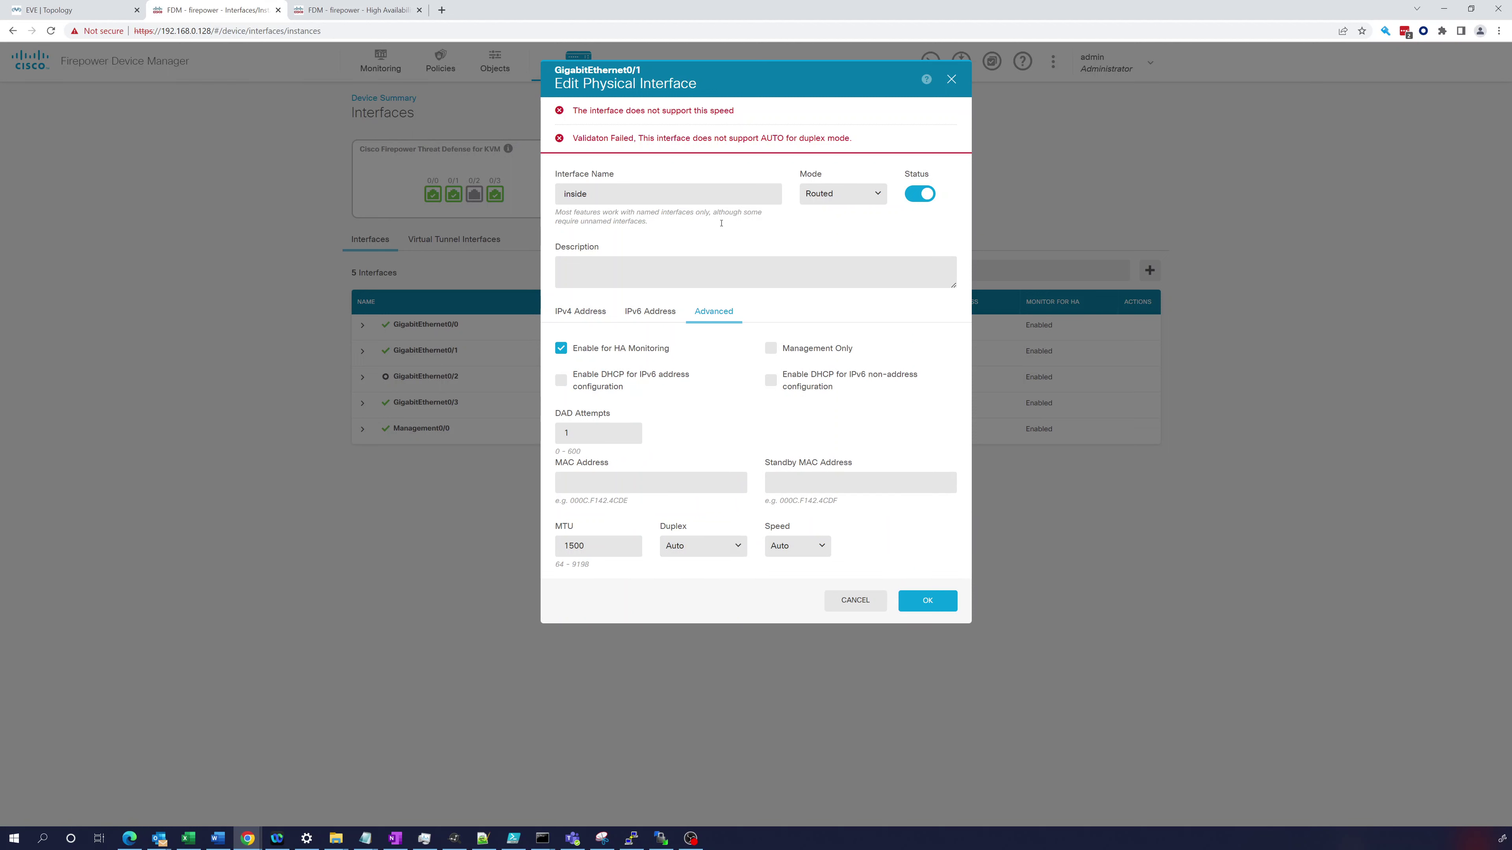
{"action": "left_click", "coordinate": [712, 546]}
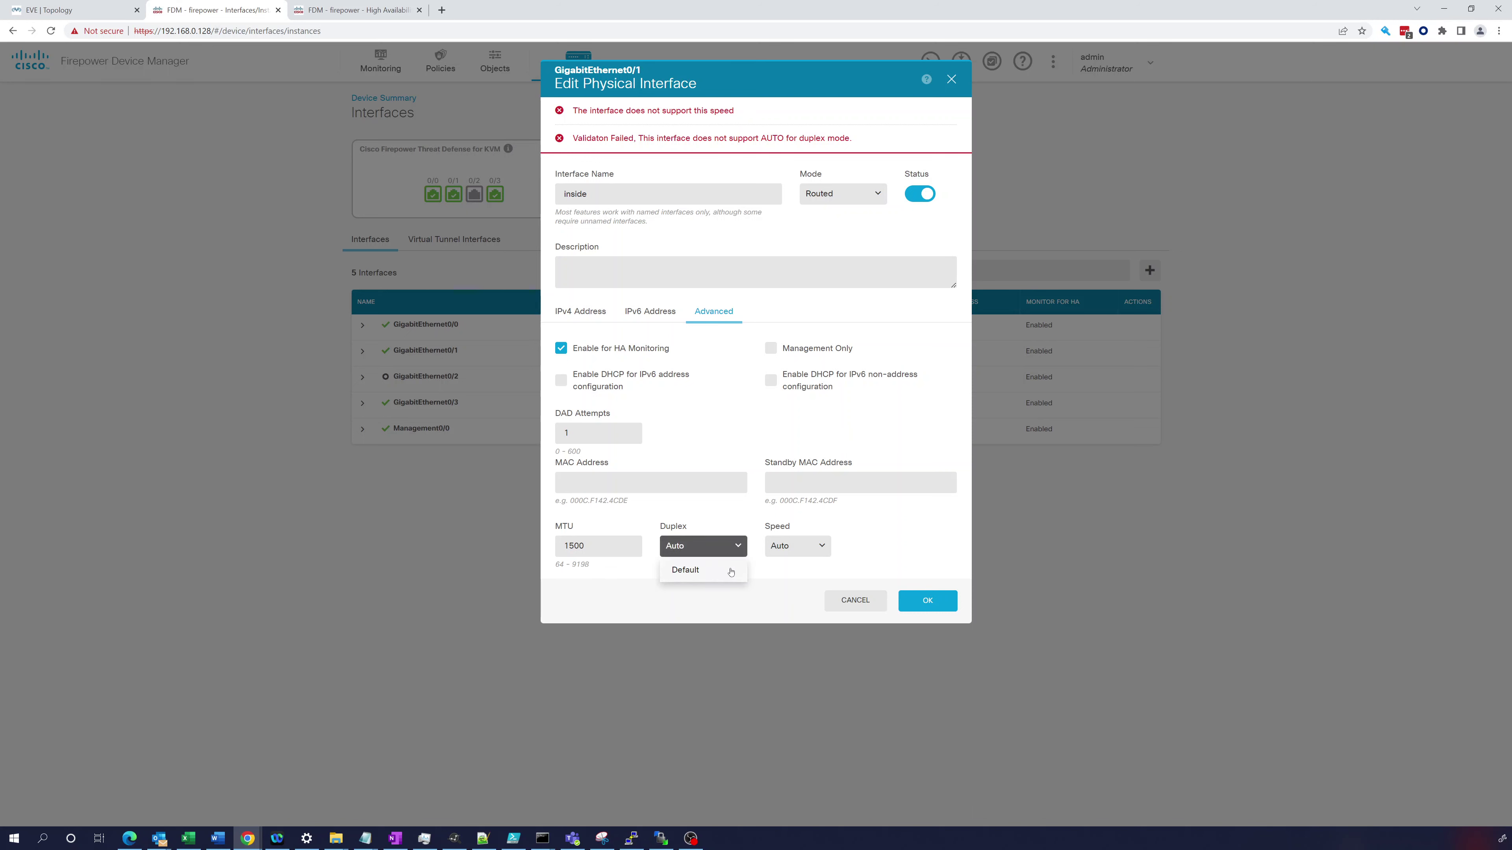
{"action": "left_click", "coordinate": [691, 570]}
{"action": "left_click", "coordinate": [805, 548]}
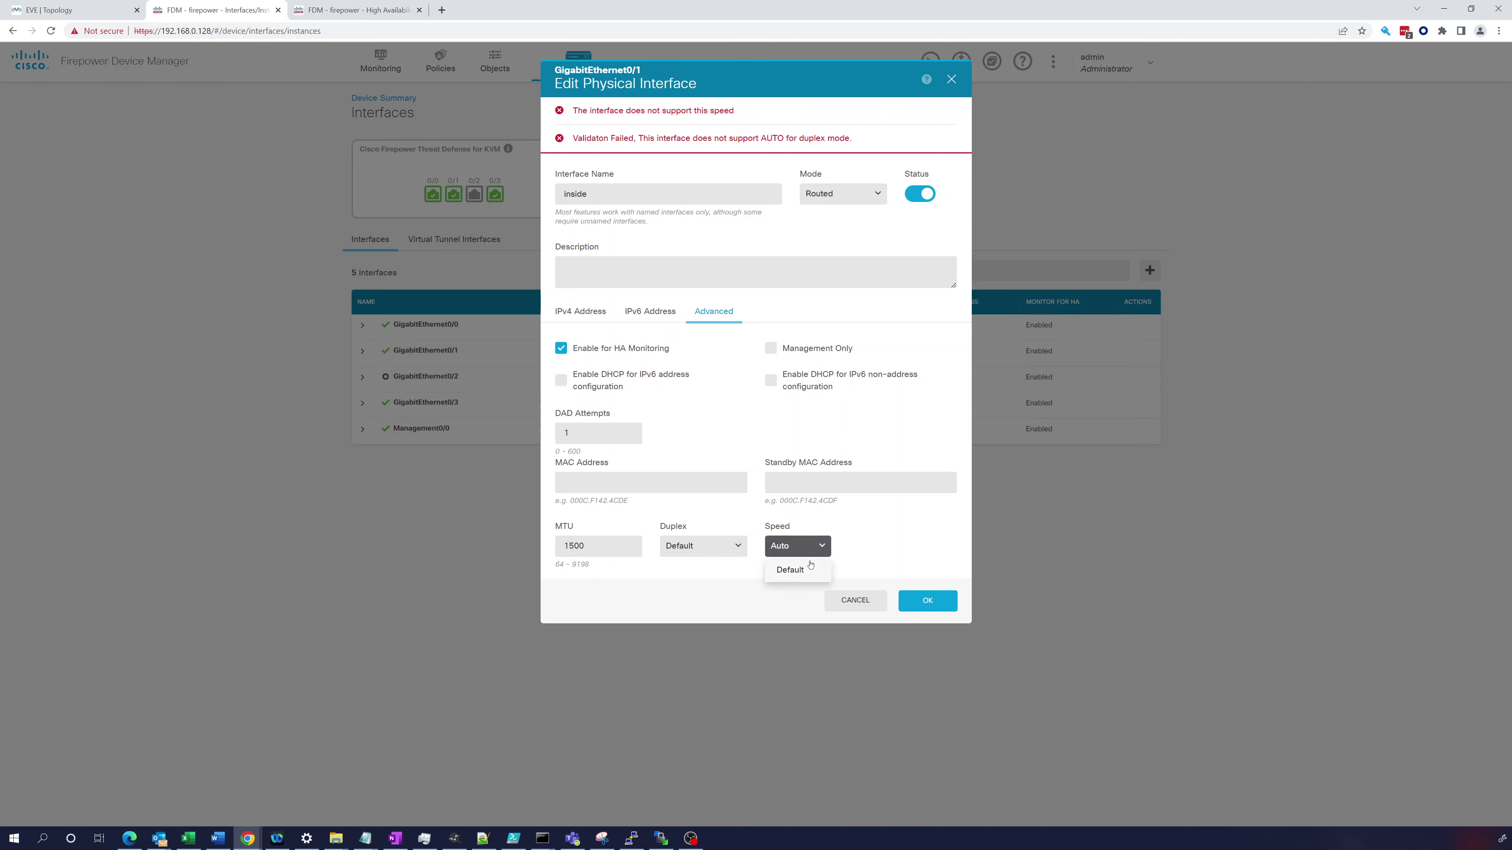
{"action": "left_click", "coordinate": [792, 570]}
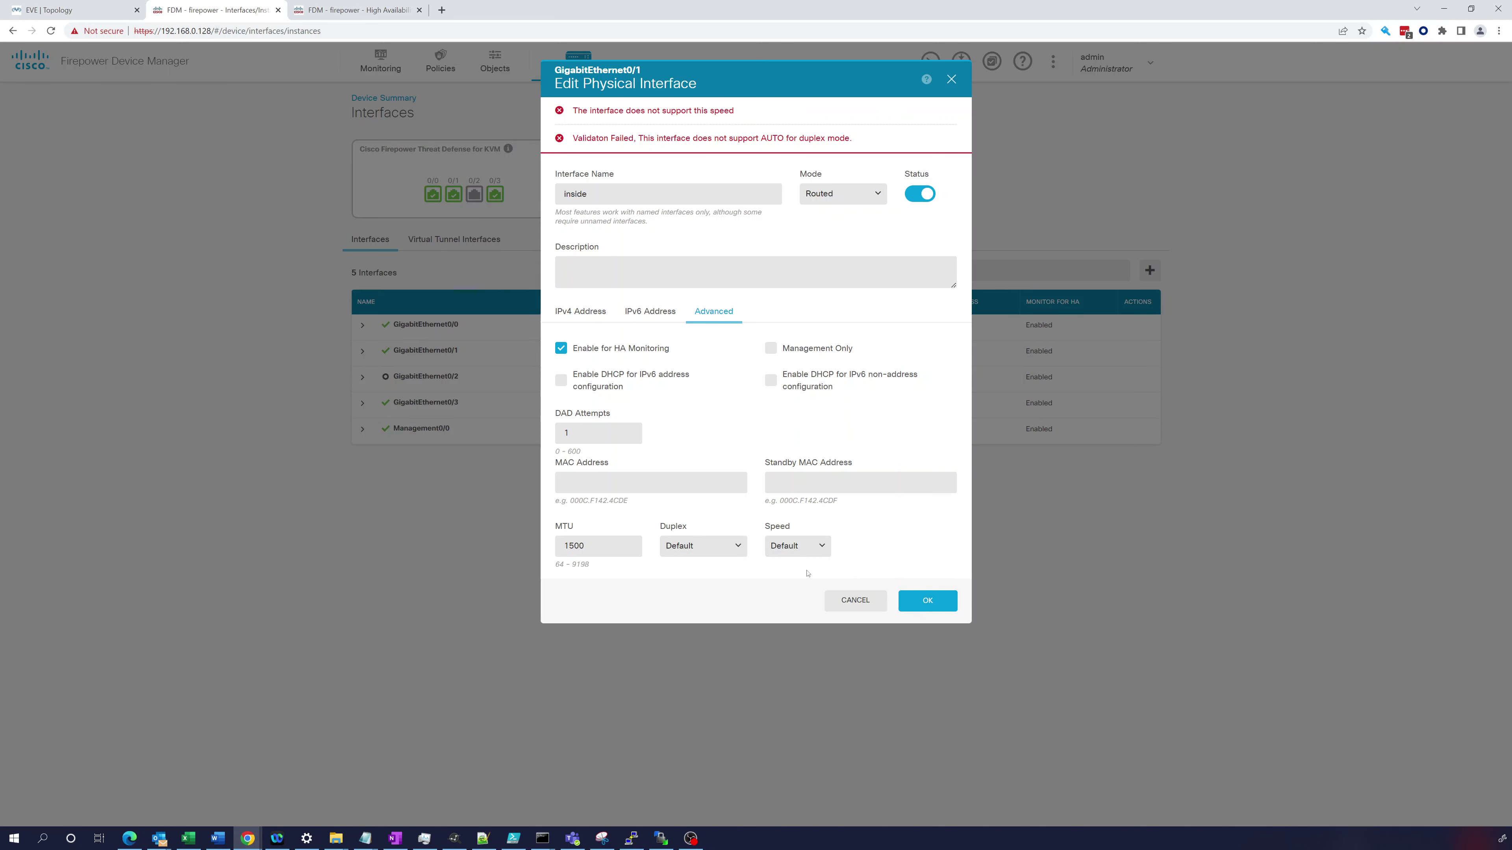
{"action": "left_click", "coordinate": [915, 603]}
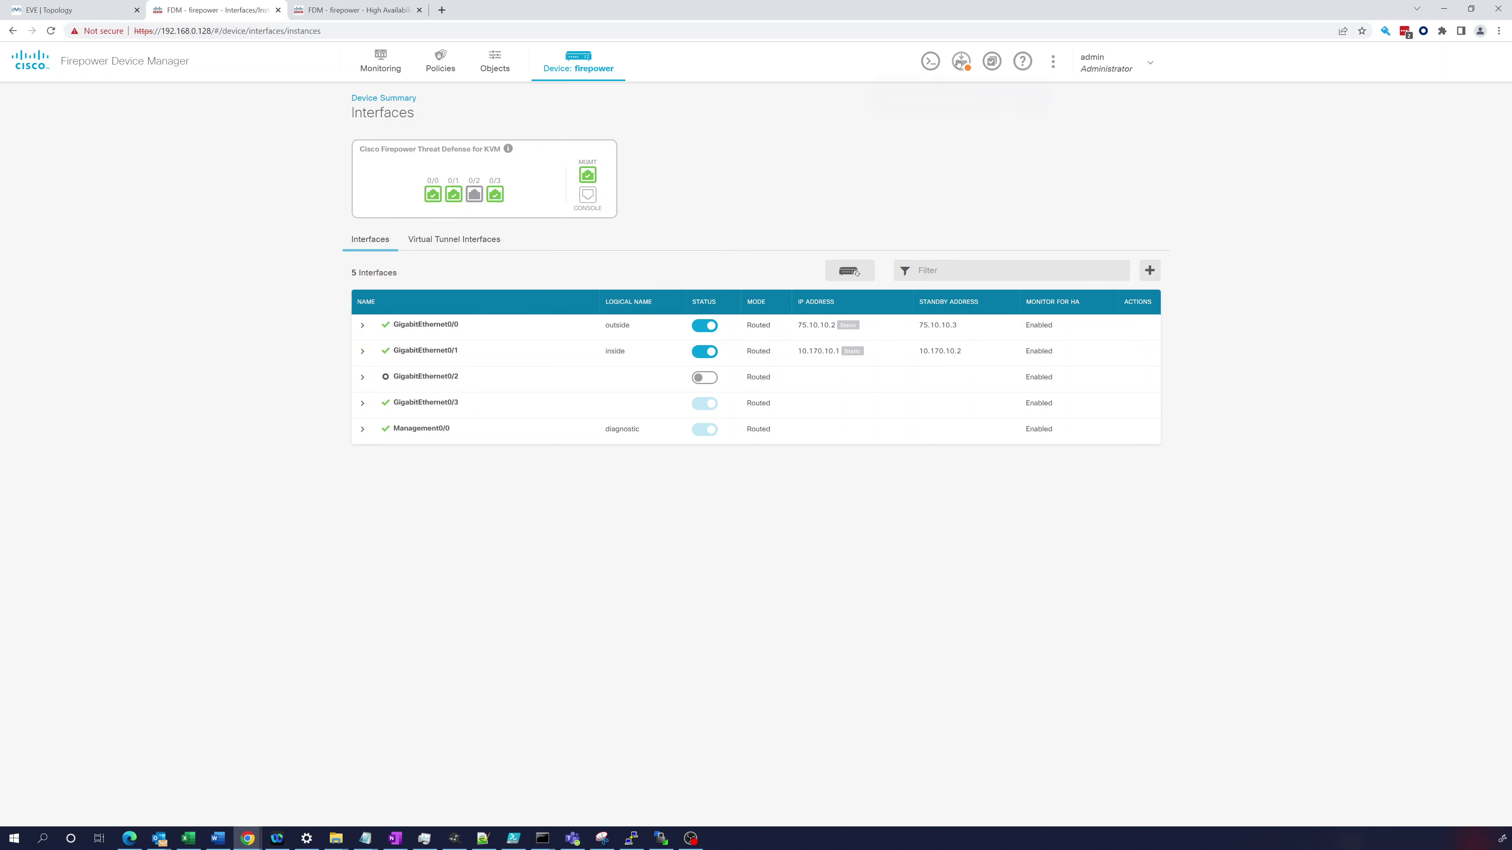
- Deploy the inside interface speed and duplex change, then confirm the secondary has nothing pending
{"action": "left_click", "coordinate": [961, 60]}
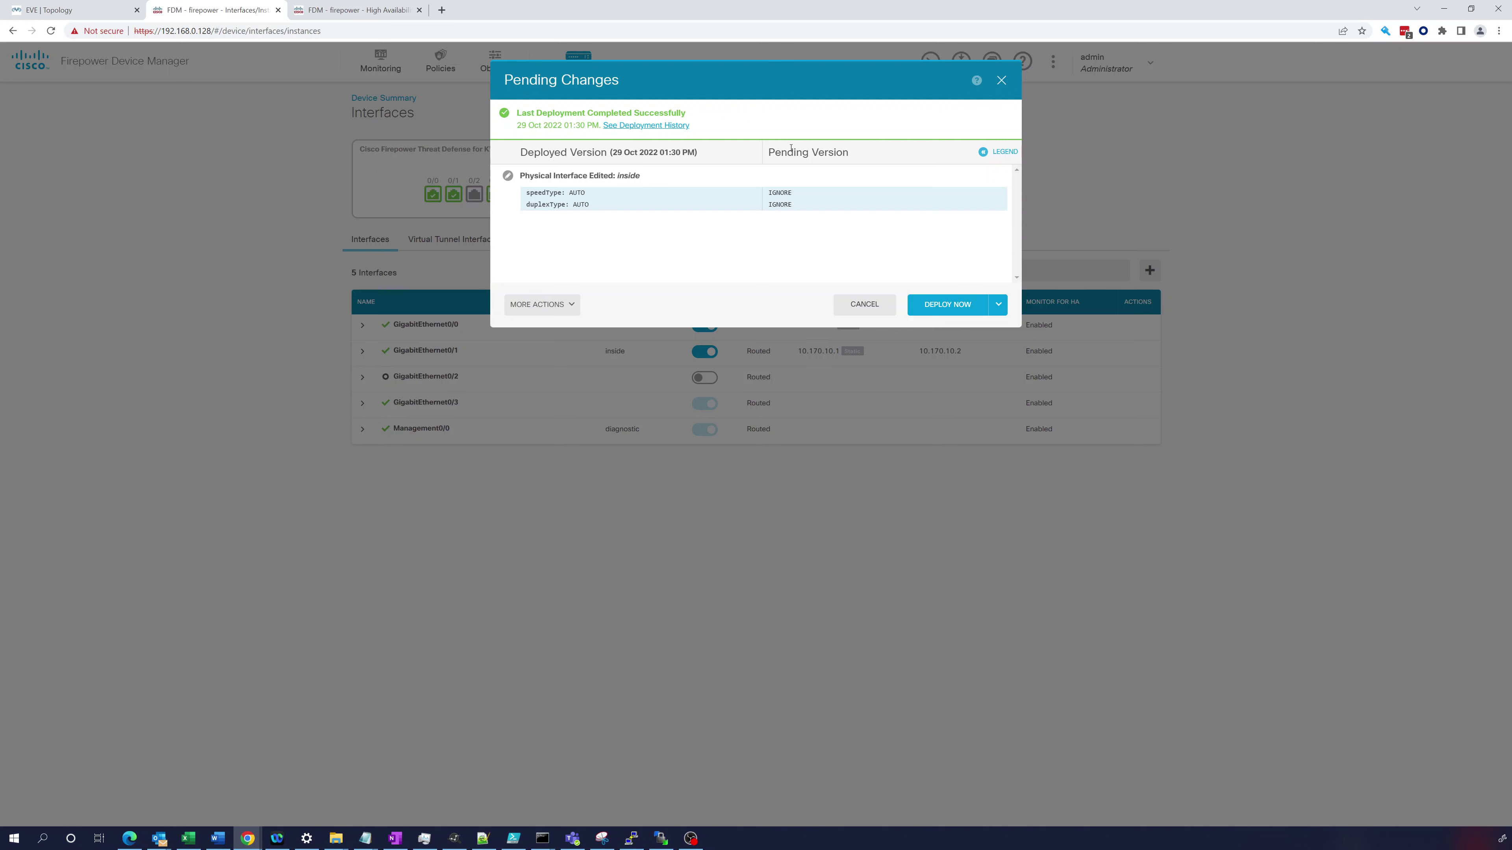
{"action": "left_click", "coordinate": [968, 303]}
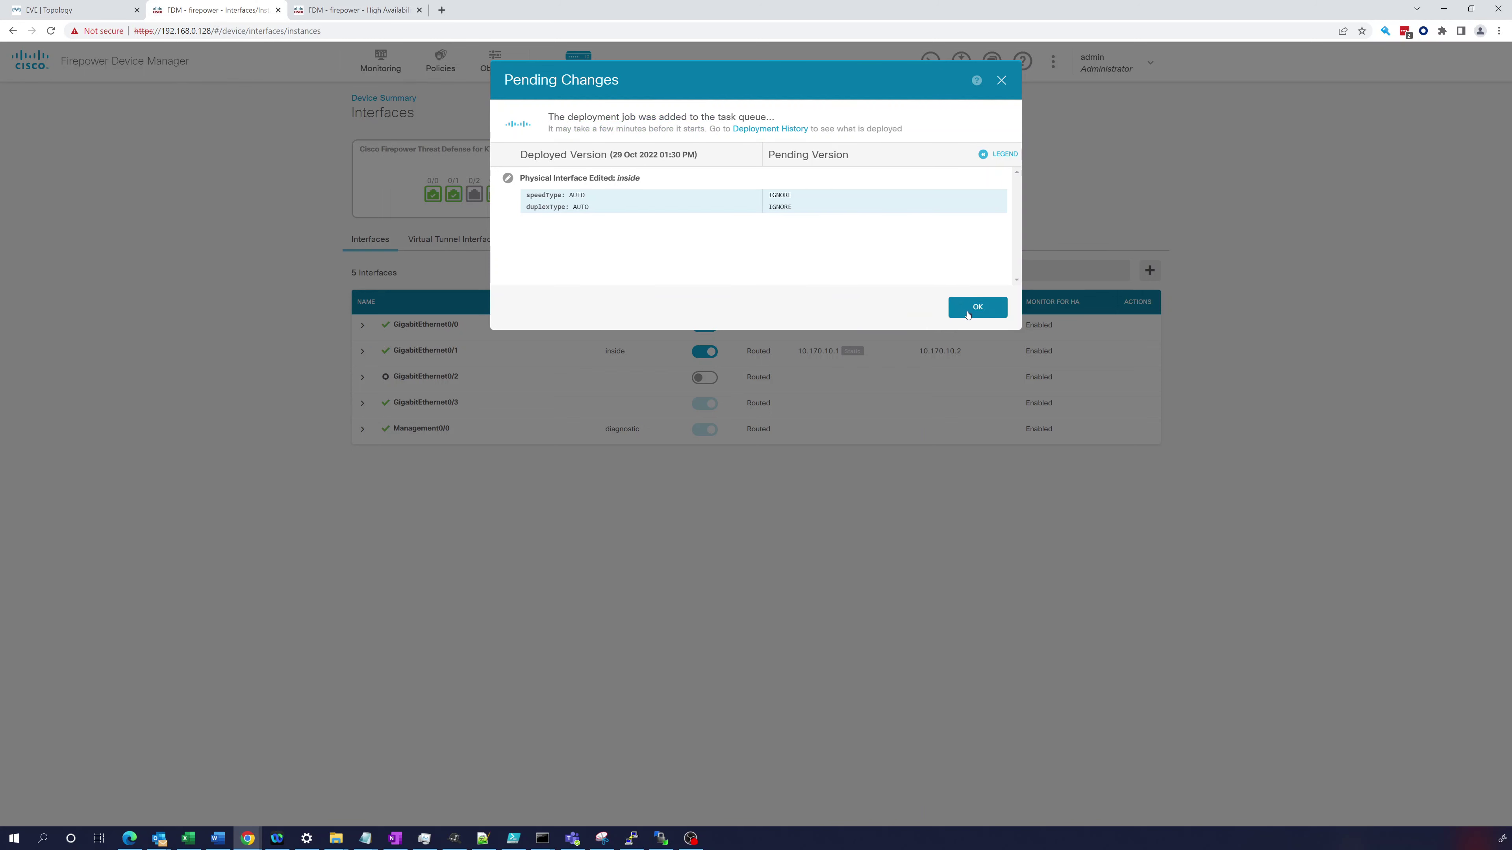
{"action": "left_click", "coordinate": [968, 315]}
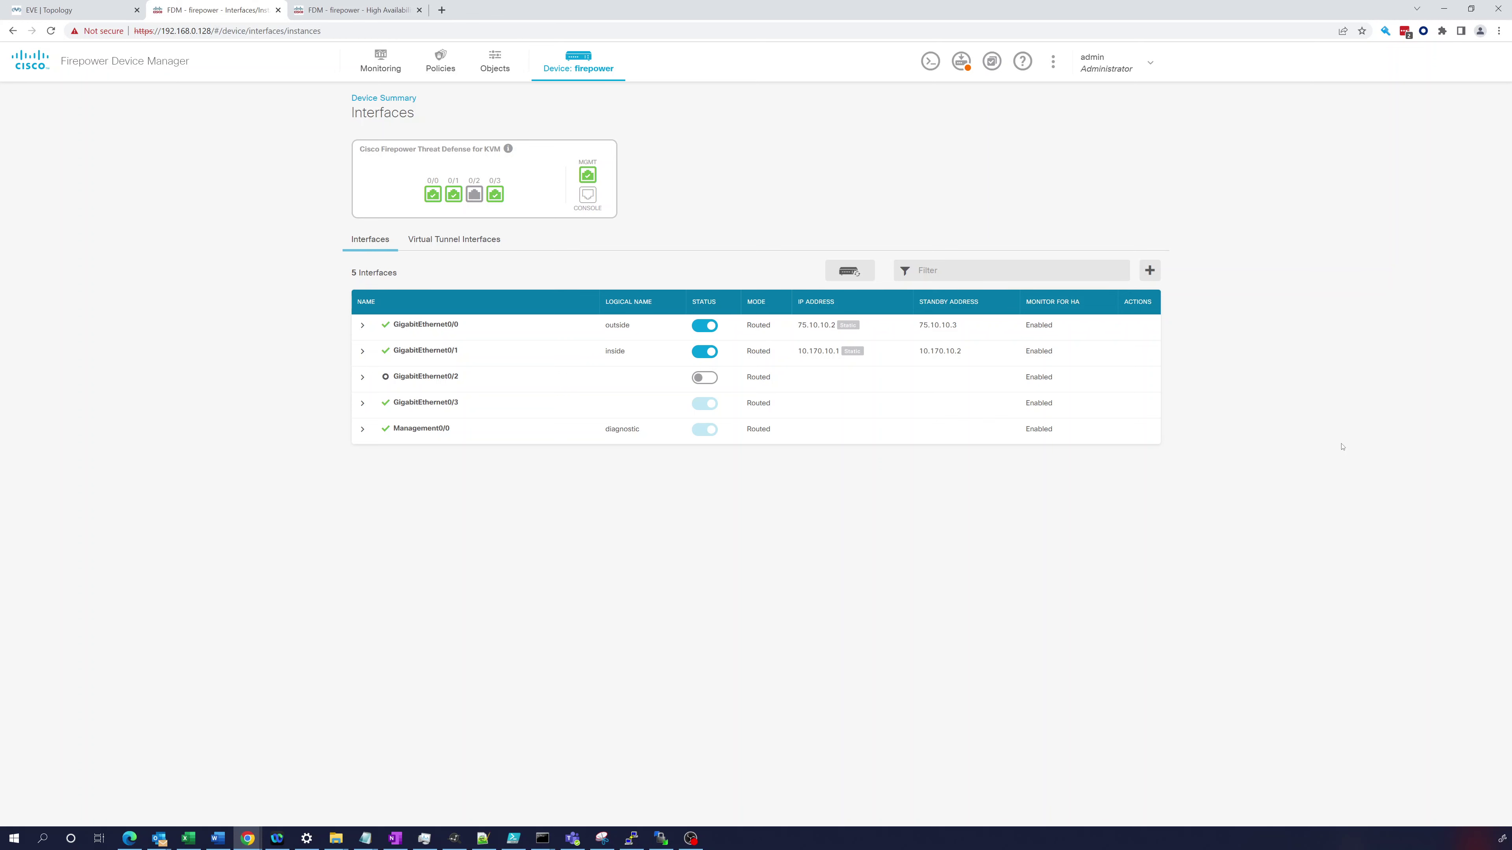
{"action": "left_click", "coordinate": [960, 60]}
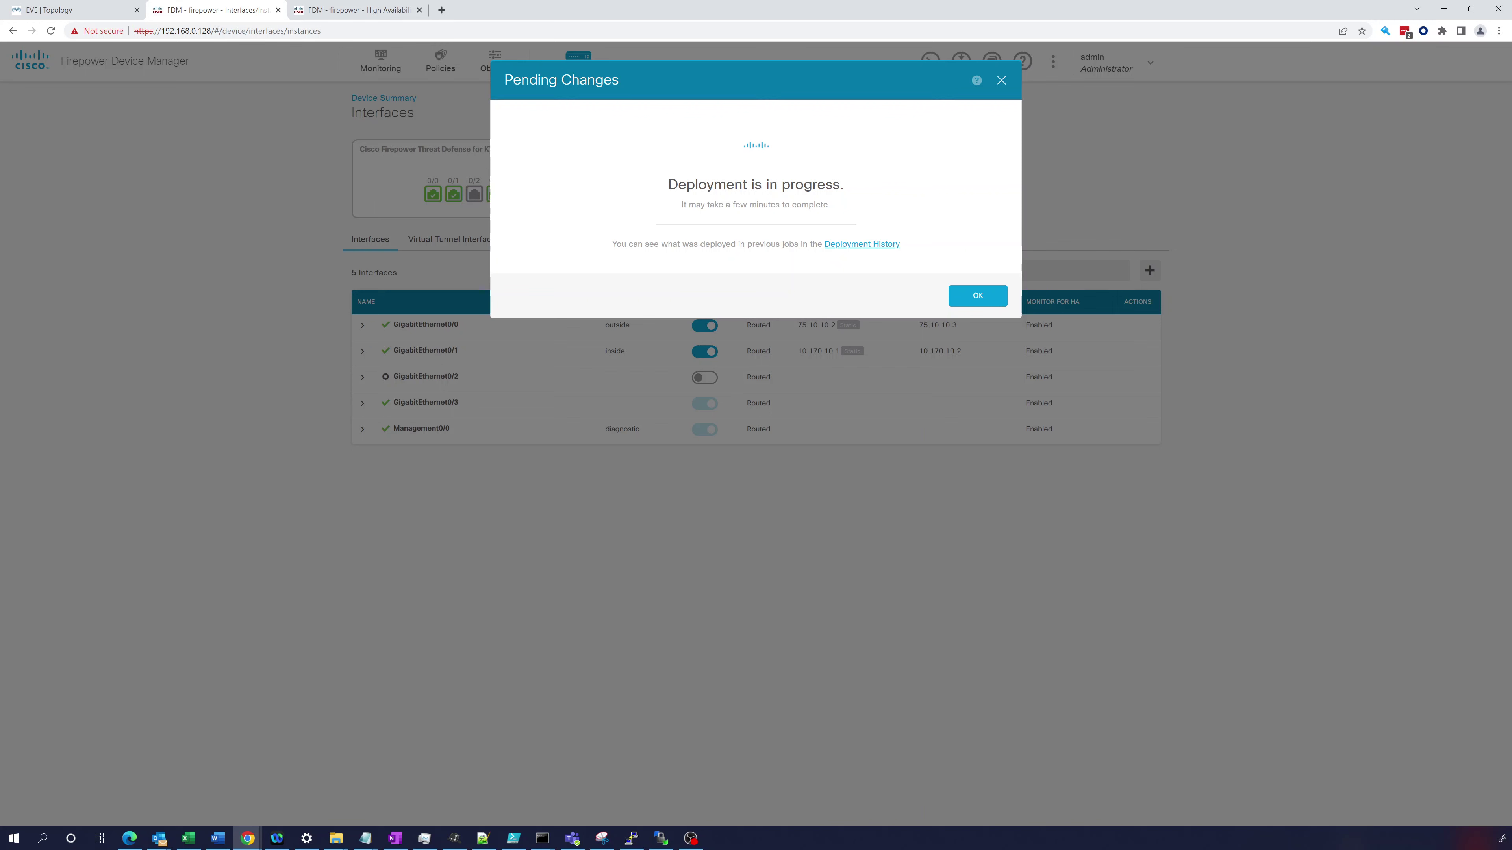
{"action": "key", "text": "ctrl+Tab"}
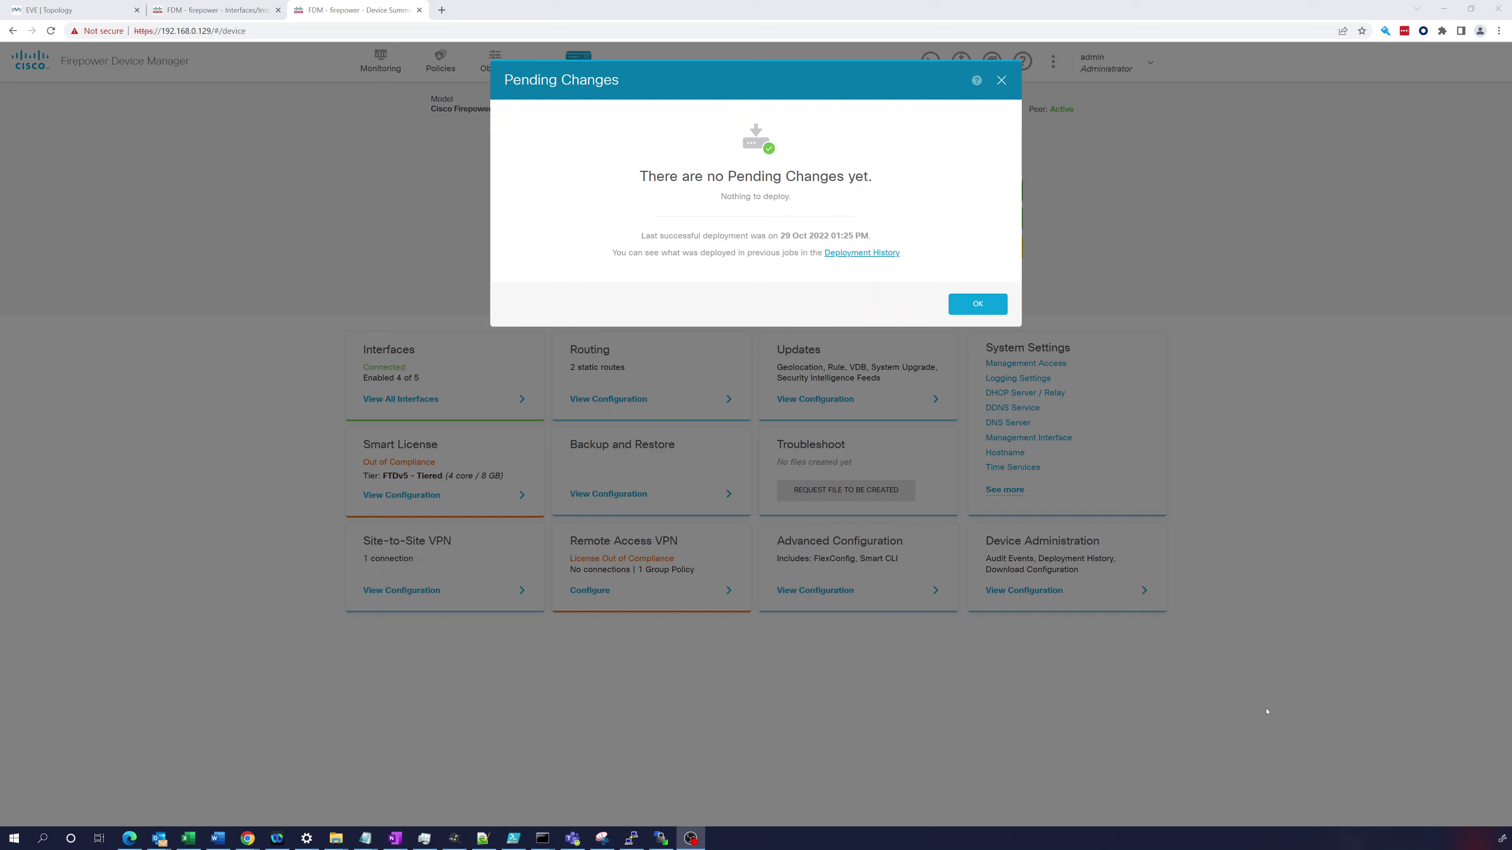
- Run show failover on the secondary, showing it Failed with inside 10.170.10.3 Failed (Waiting)
{"action": "left_click", "coordinate": [967, 310]}
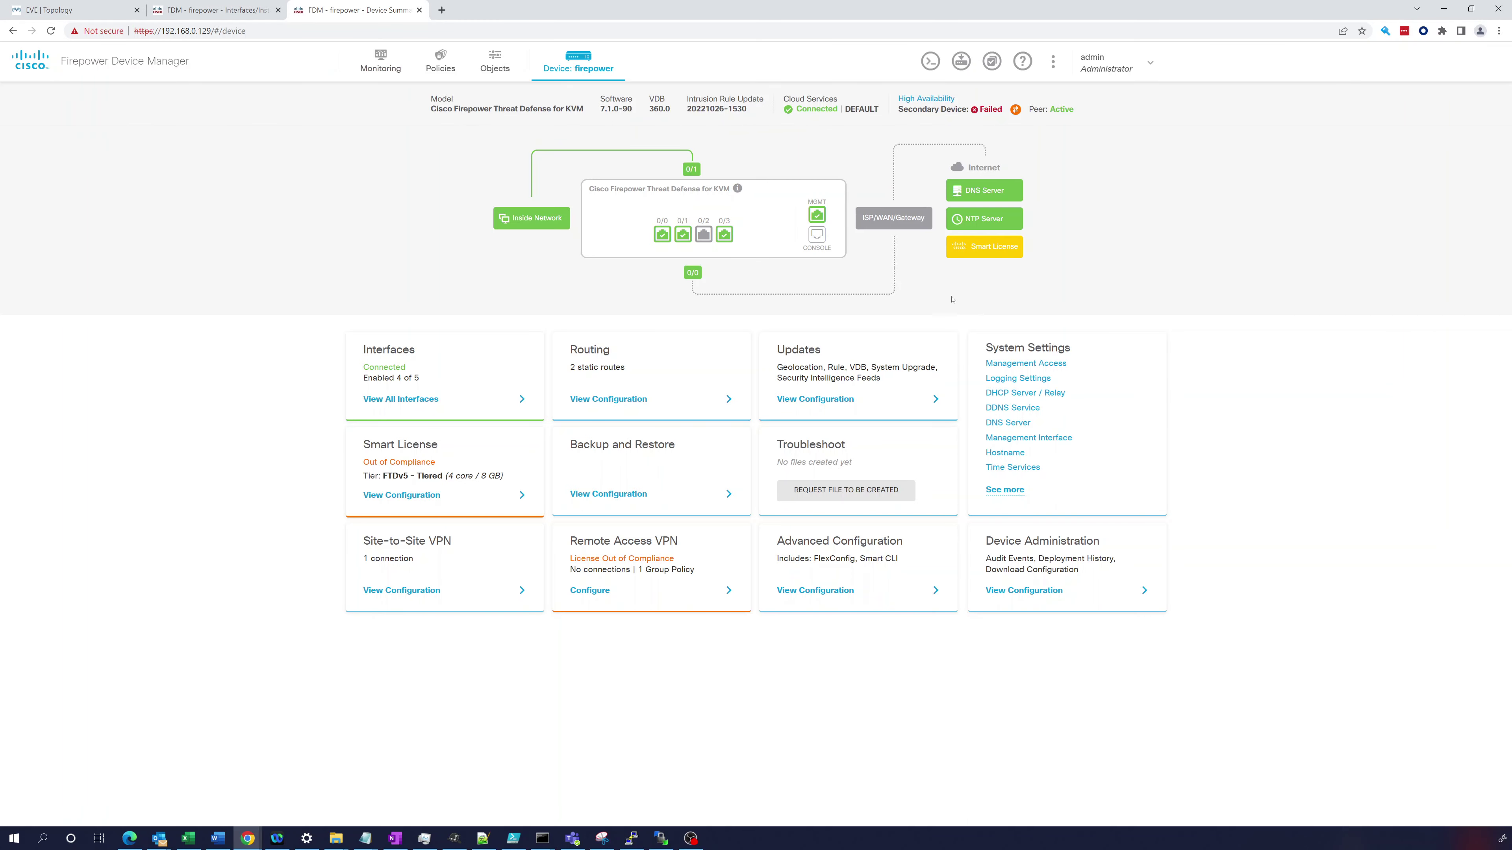
{"action": "mouse_move", "coordinate": [984, 107]}
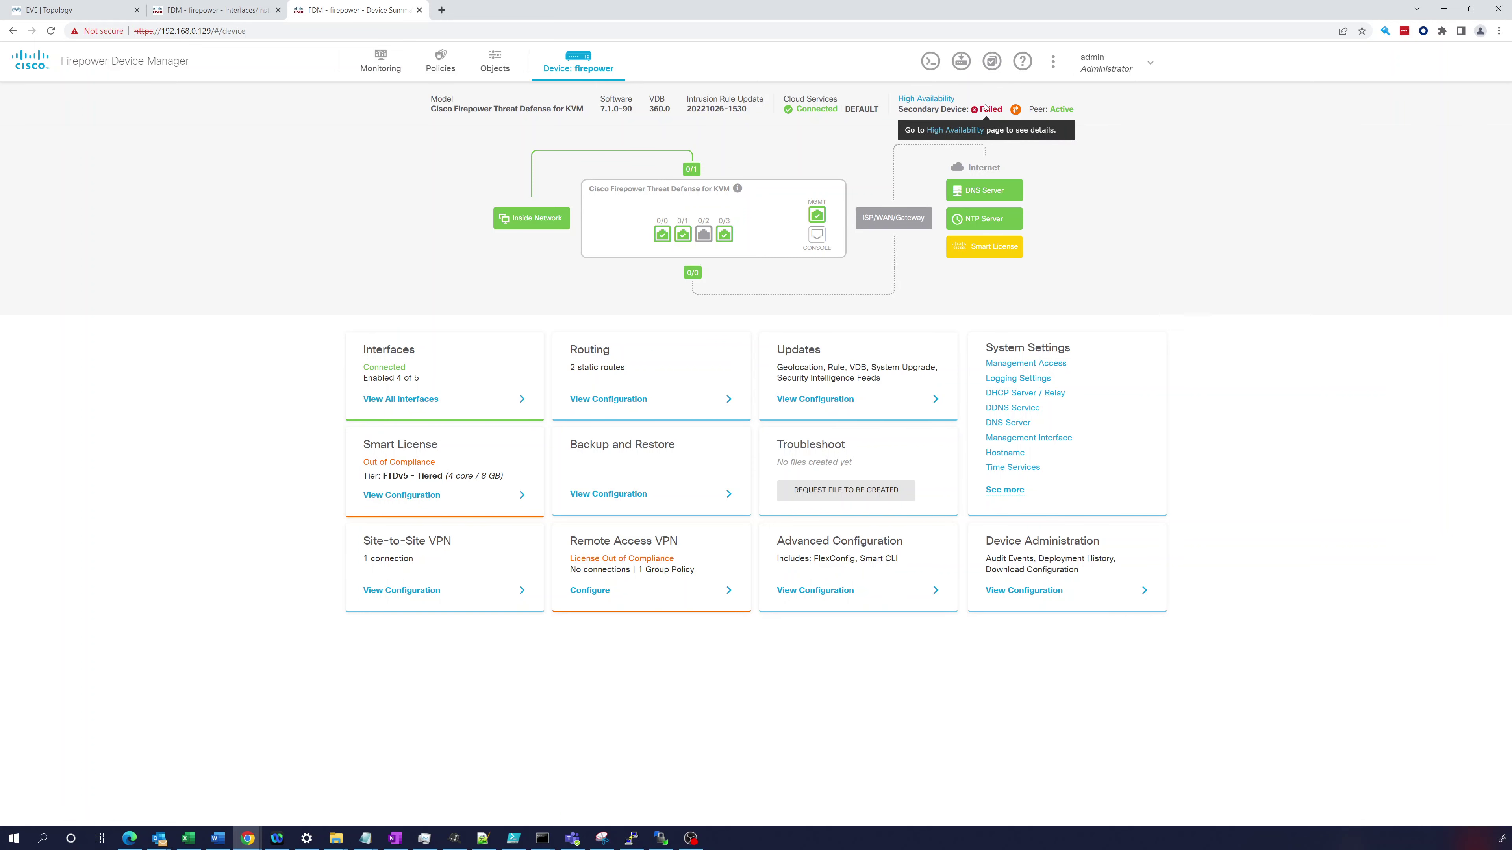
{"action": "left_click", "coordinate": [931, 60]}
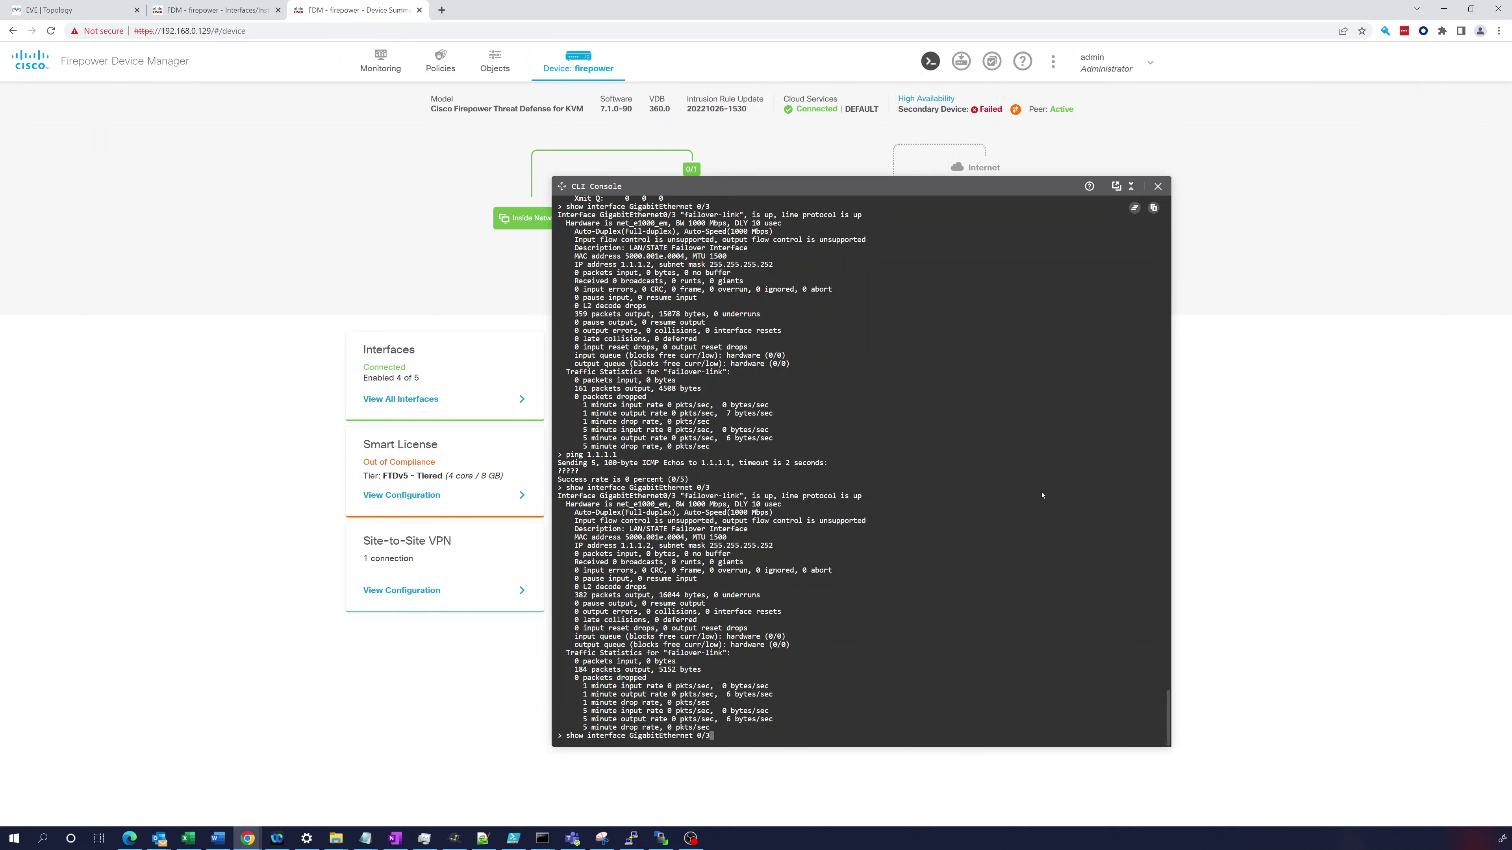
{"action": "key", "text": "Up"}
{"action": "key", "text": "BackSpace"}
{"action": "key", "text": "BackSpace"}
{"action": "key", "text": "BackSpace"}
{"action": "key", "text": "BackSpace"}
{"action": "key", "text": "BackSpace"}
{"action": "key", "text": "BackSpace"}
{"action": "key", "text": "BackSpace"}
{"action": "key", "text": "BackSpace"}
{"action": "key", "text": "BackSpace"}
{"action": "key", "text": "BackSpace"}
{"action": "key", "text": "BackSpace"}
{"action": "key", "text": "BackSpace"}
{"action": "type", "text": "show failover"}
{"action": "key", "text": "Return"}
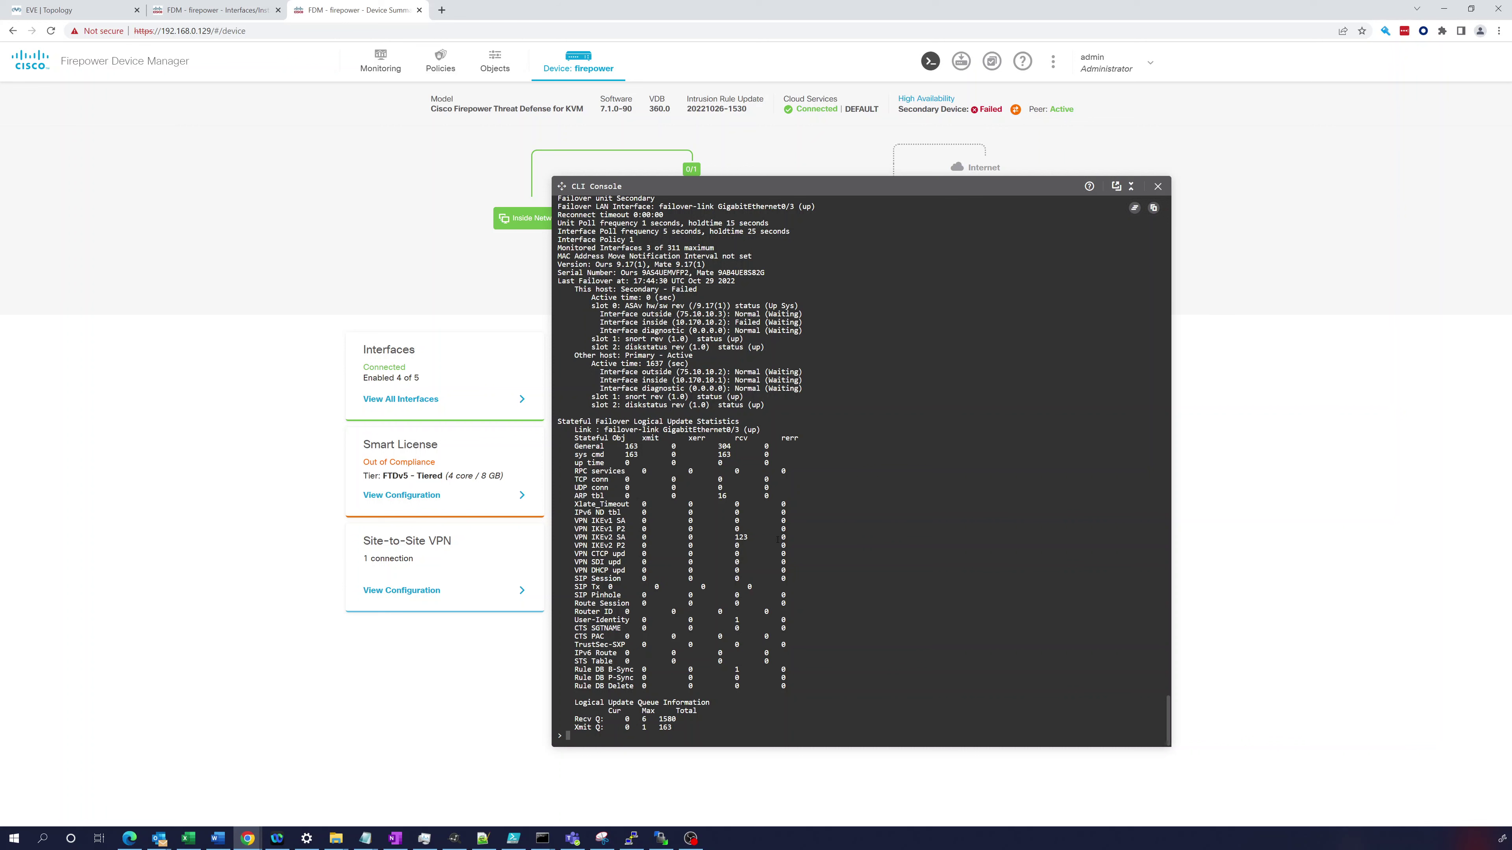
- Run show interface GigabitEthernet 0/1 on the secondary, then return to the EVE-NG topology
{"action": "type", "text": "show inter"}
{"action": "key", "text": "Return"}
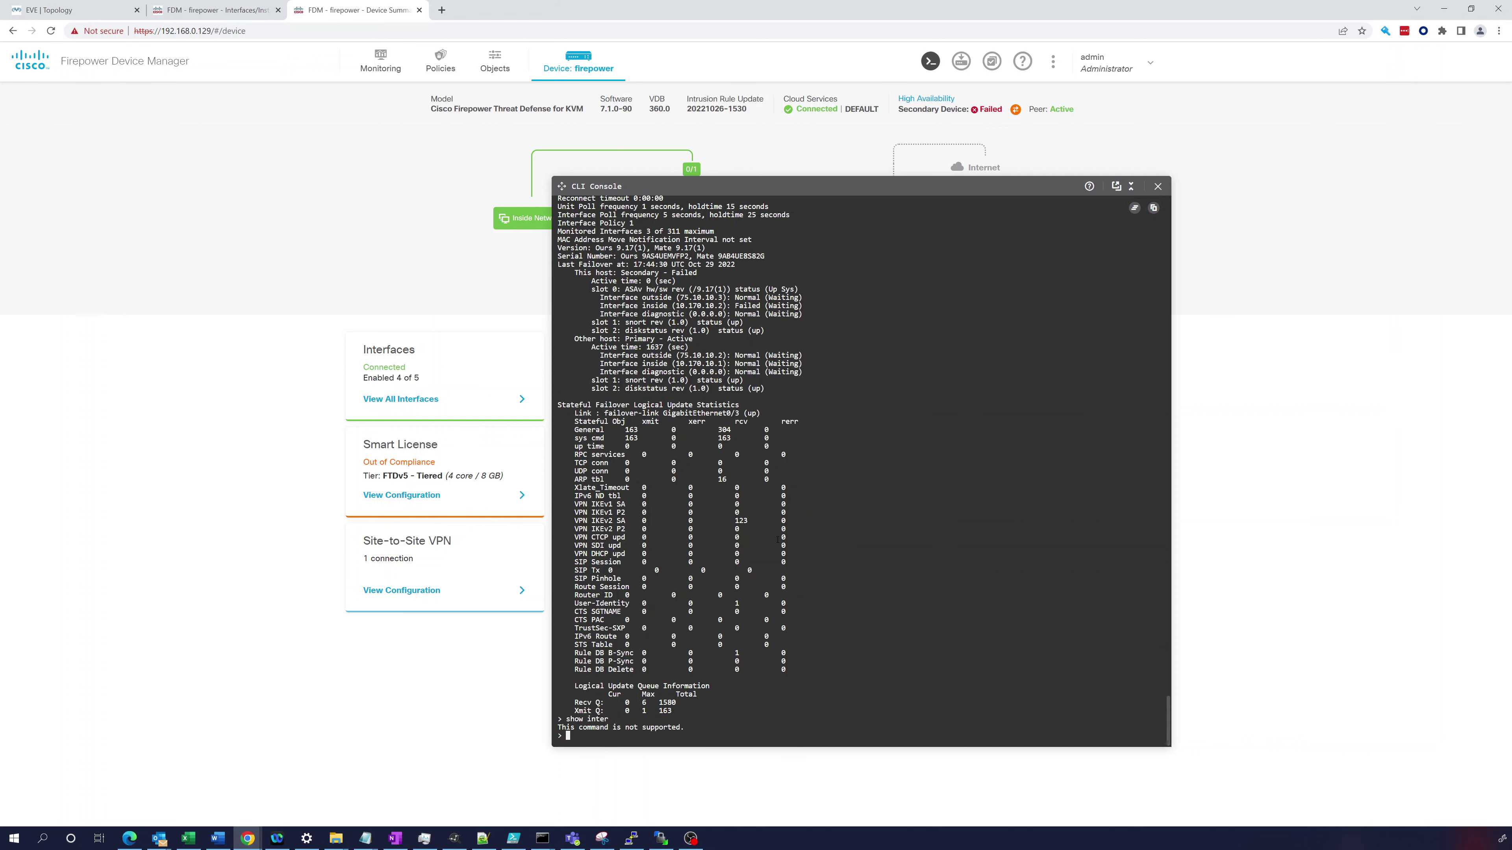
{"action": "type", "text": "show interface GigabitEthernet 0/1"}
{"action": "key", "text": "Return"}
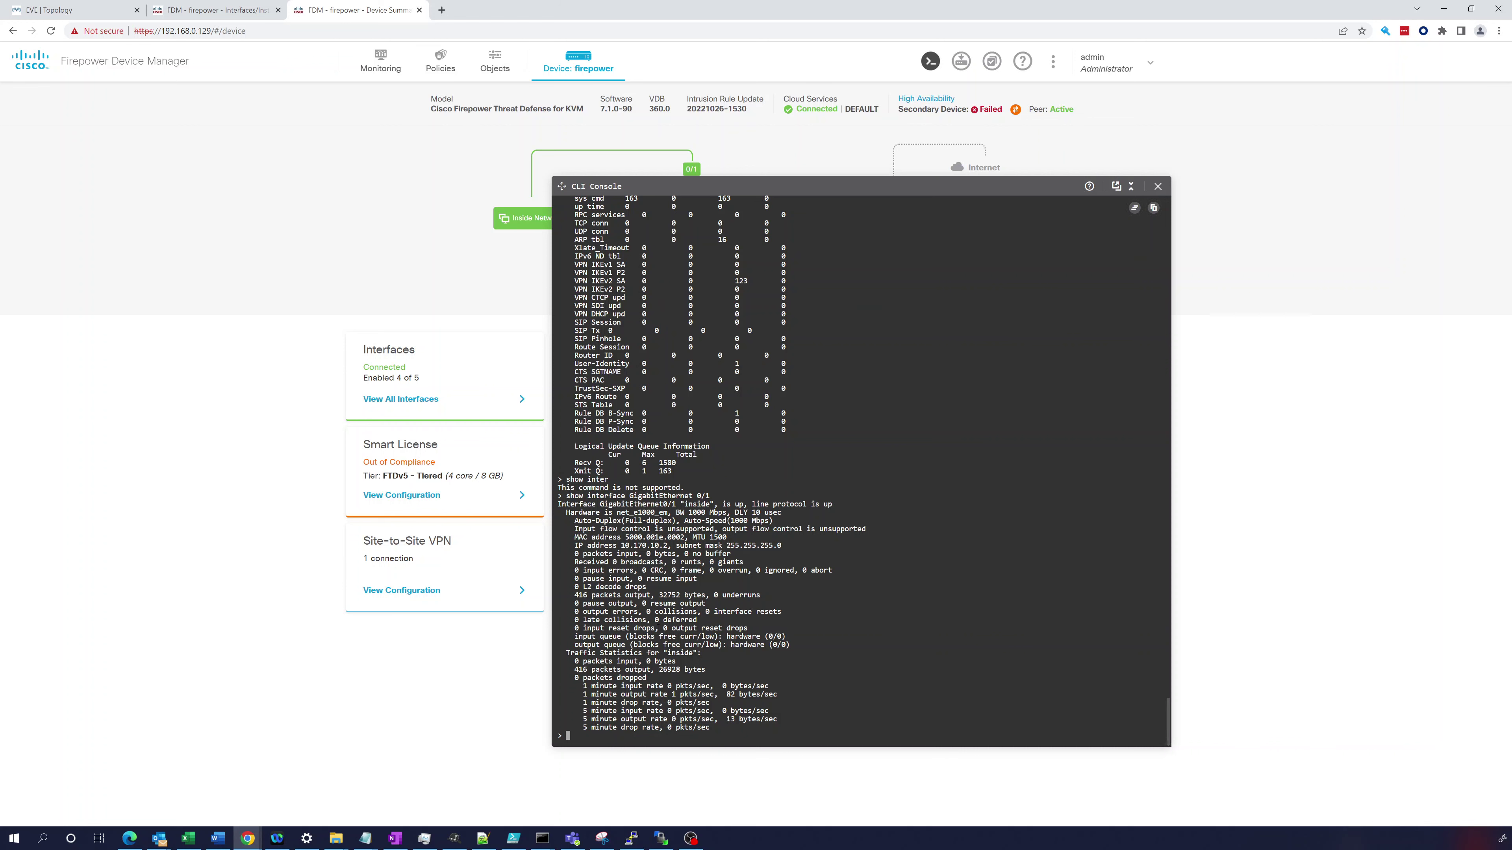
{"action": "scroll", "coordinate": [650, 465], "scroll_direction": "up", "scroll_amount": 3}
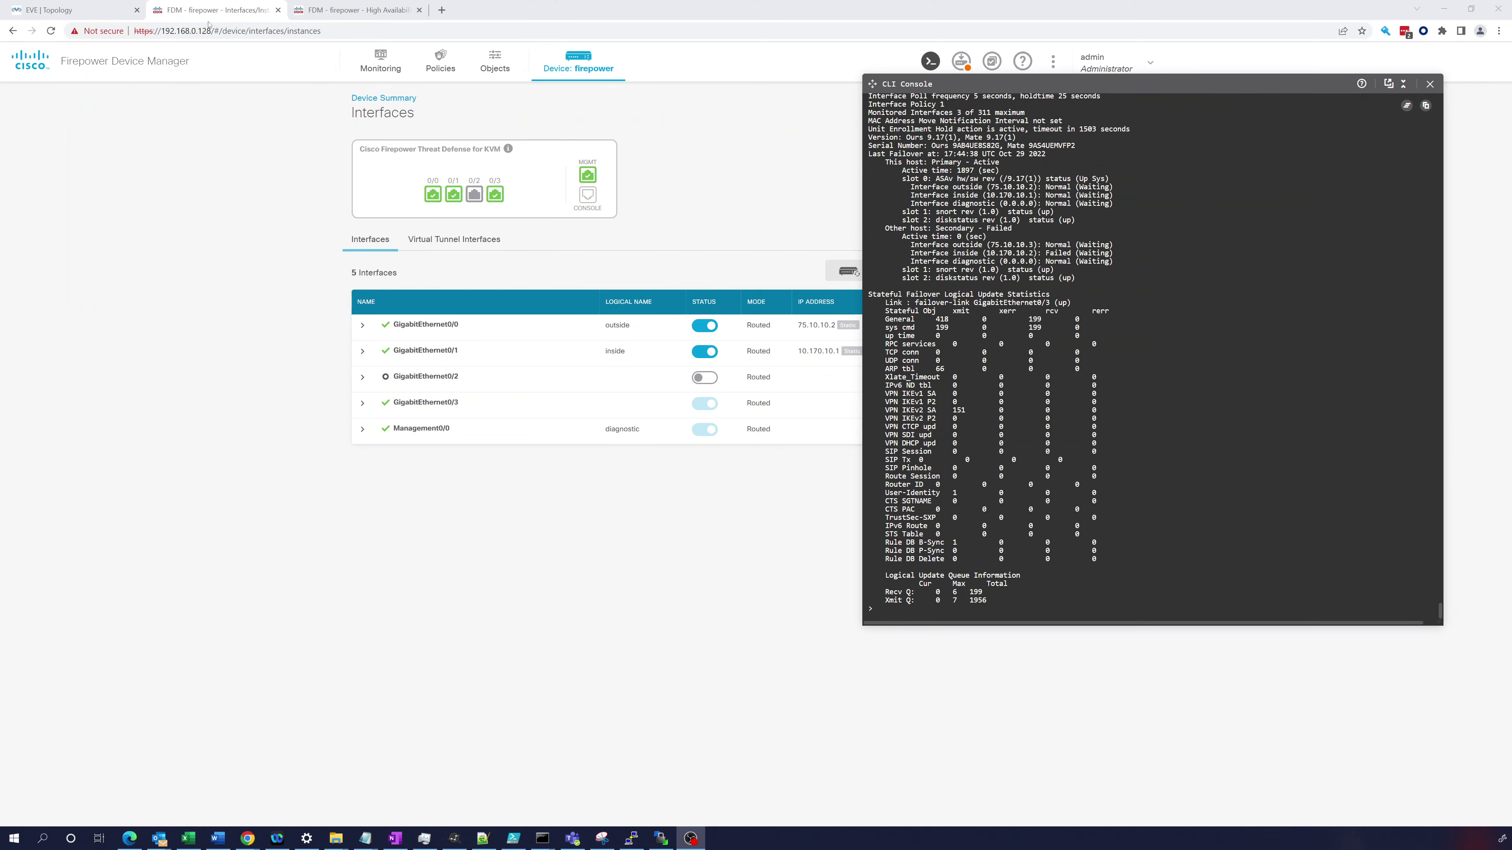
{"action": "left_click", "coordinate": [72, 12]}
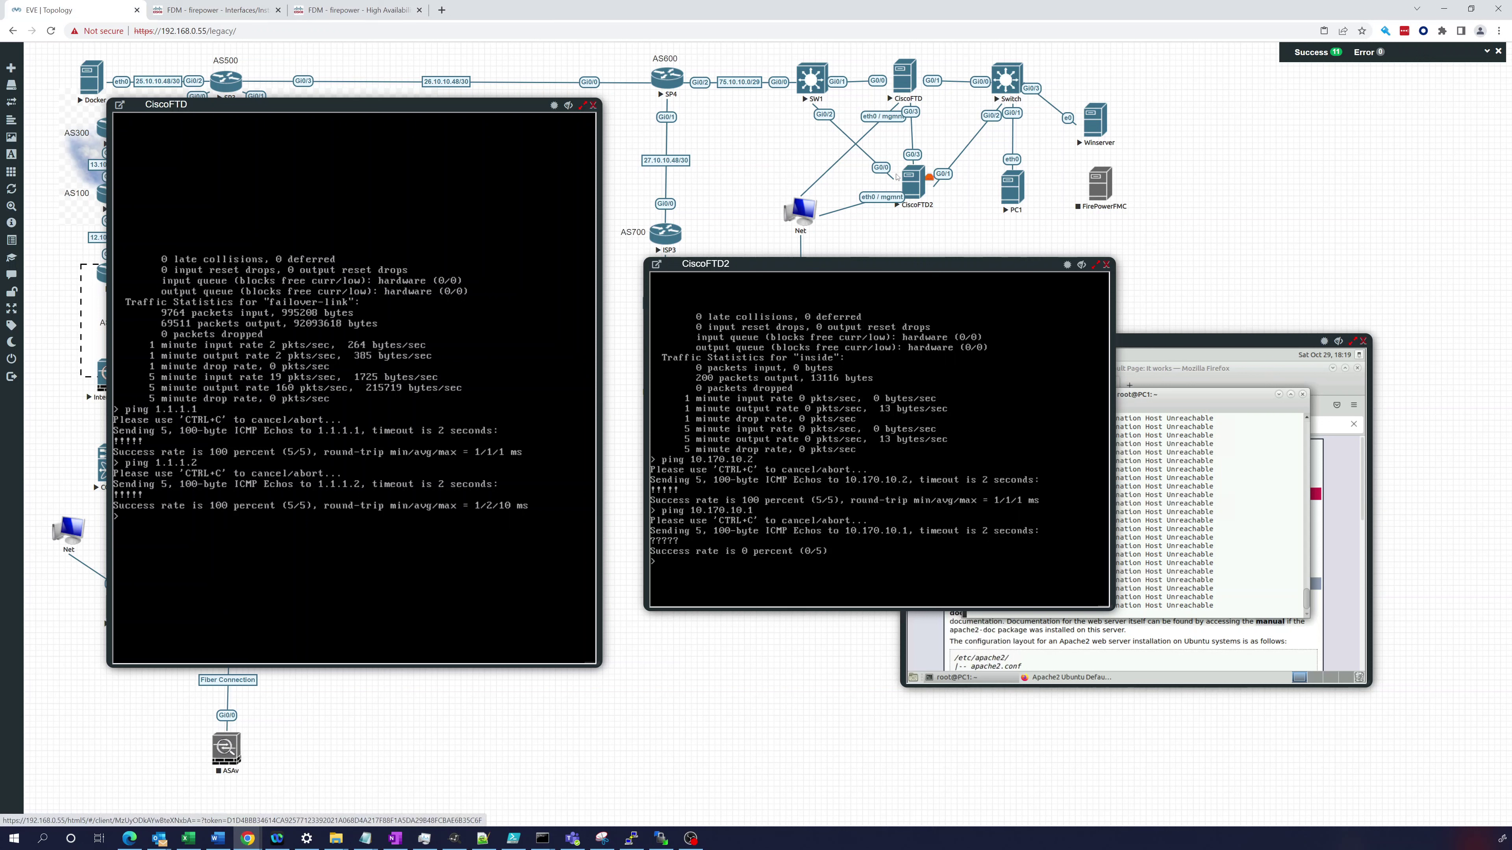
- Open a console on SW1 and review its running configuration with 'do show run'
{"action": "left_click", "coordinate": [809, 89]}
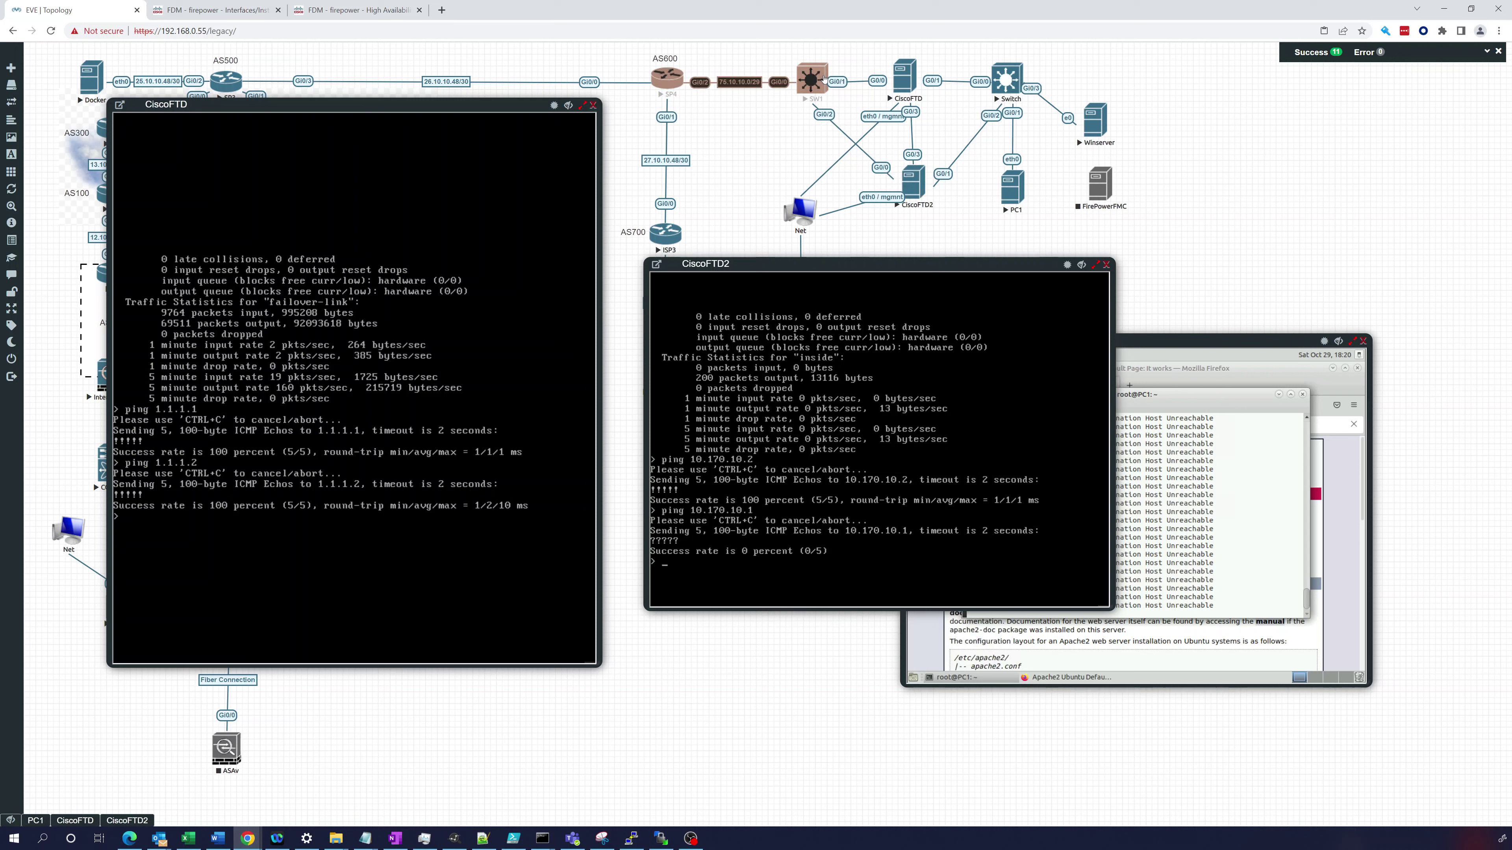
{"action": "left_click", "coordinate": [812, 78]}
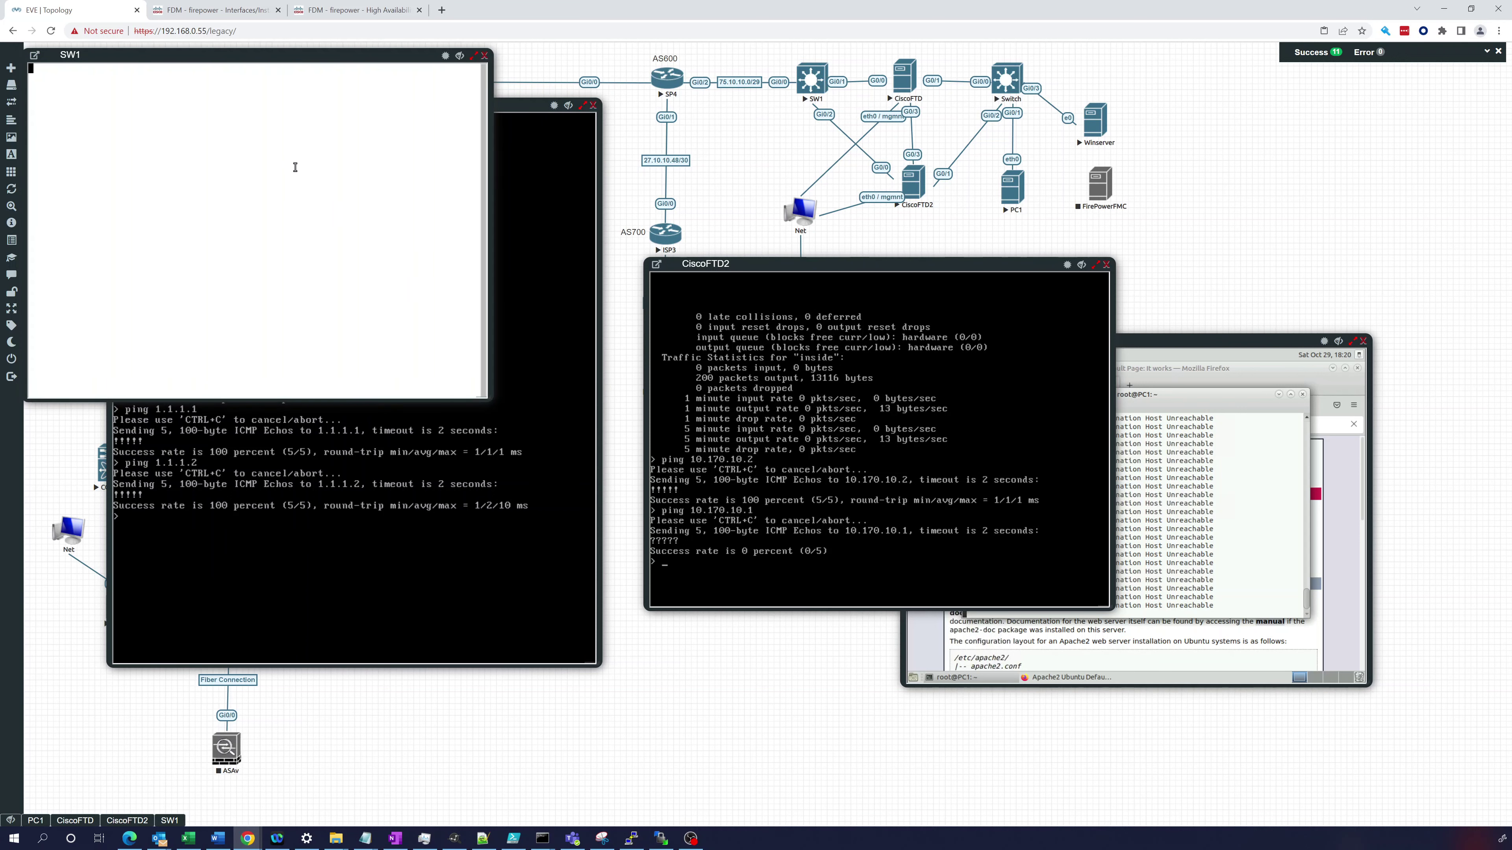
{"action": "key", "text": "Return"}
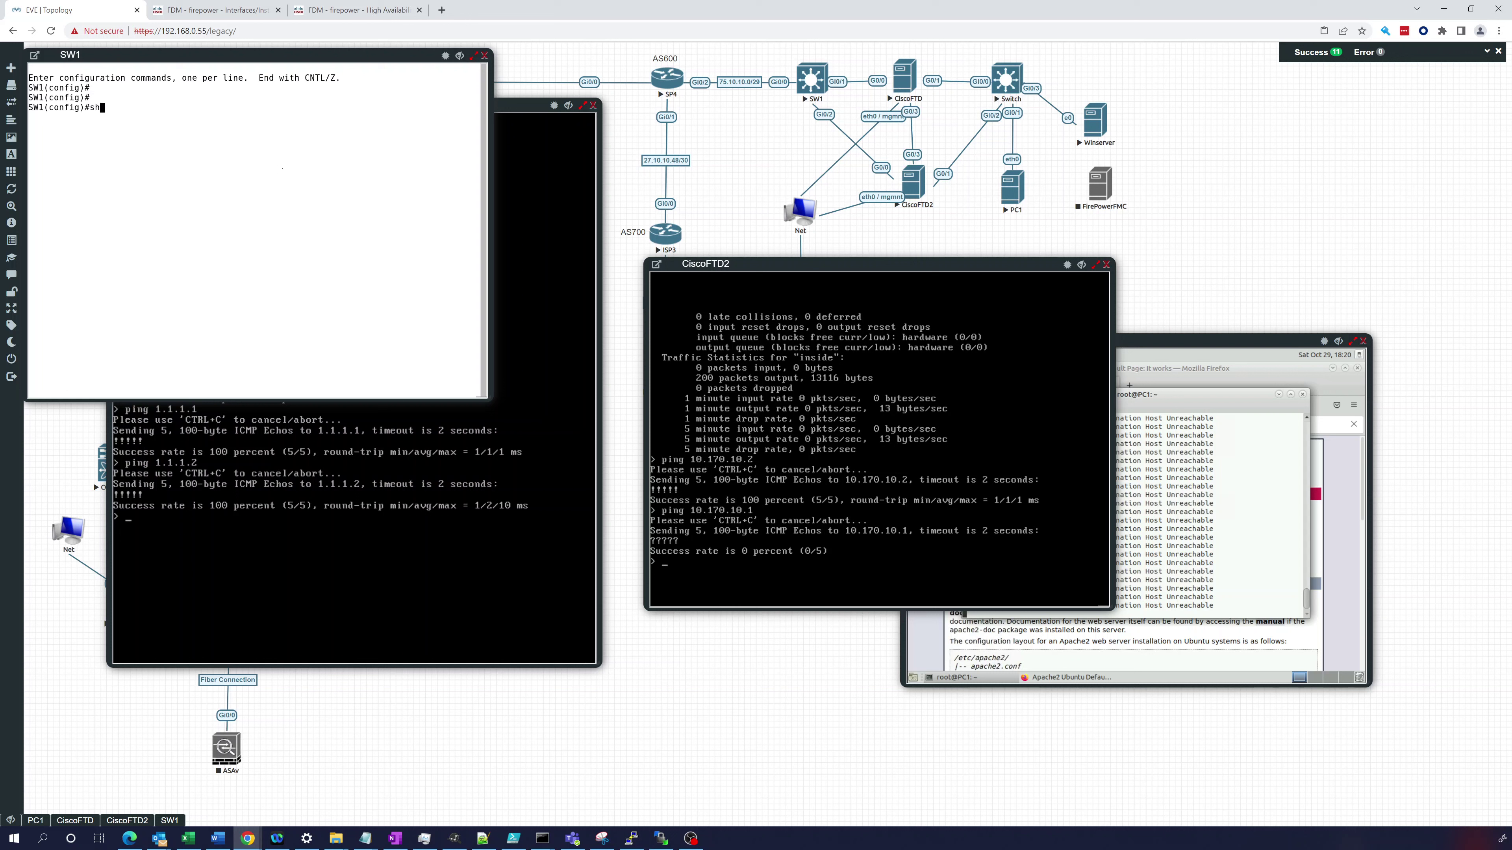
{"action": "type", "text": "do show run"}
{"action": "key", "text": "Return"}
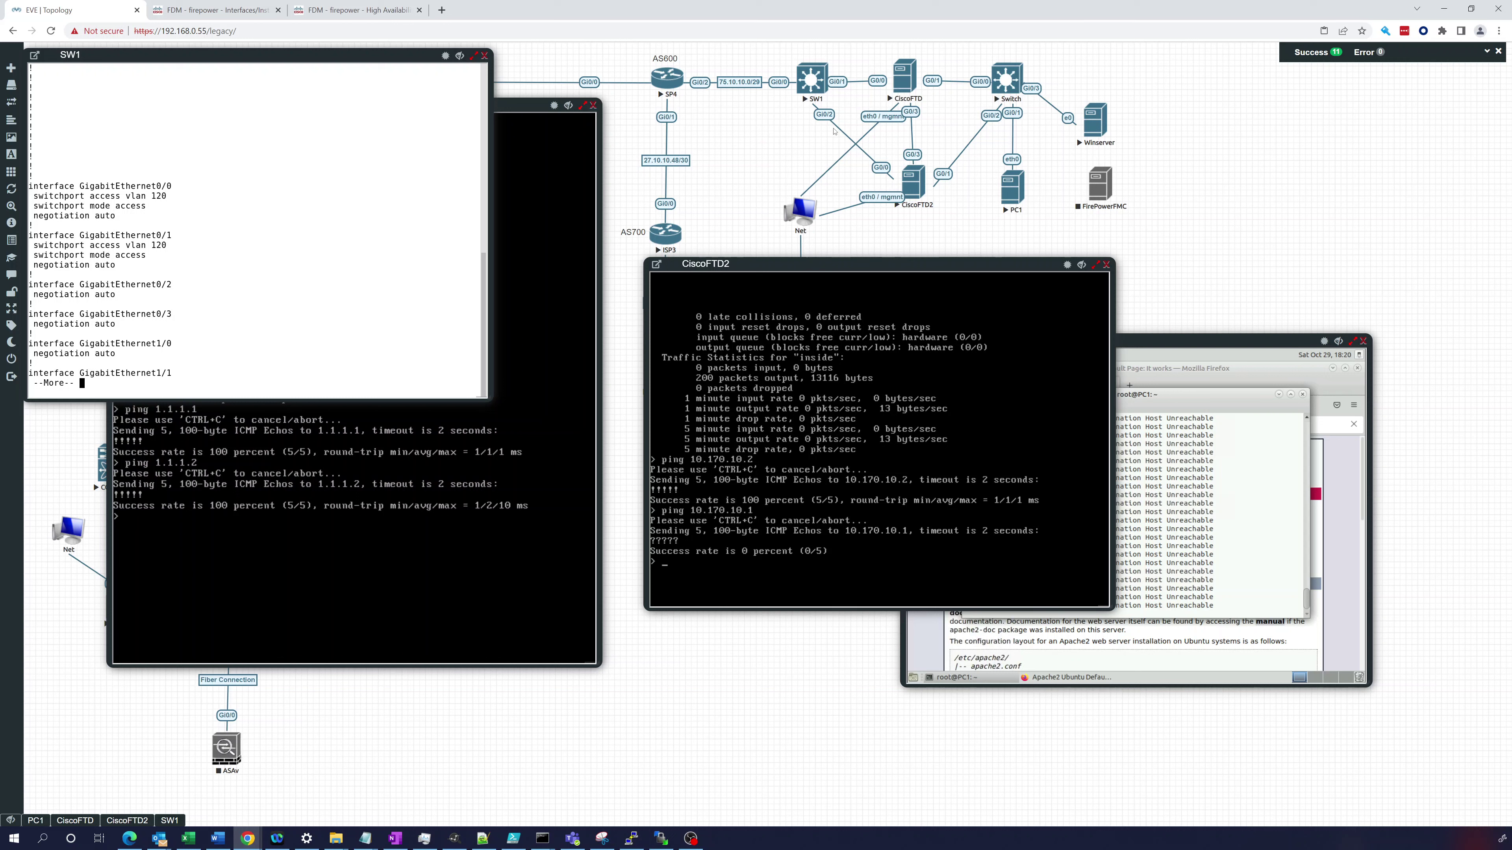
{"action": "key", "text": "q"}
- Make SW1's GigabitEthernet0/2 an access port with 'switchport mode access'
{"action": "type", "text": "int gi"}
{"action": "key", "text": "Tab"}
{"action": "type", "text": "0/2"}
{"action": "key", "text": "Return"}
{"action": "type", "text": "swi"}
{"action": "key", "text": "Tab"}
{"action": "type", "text": "mod"}
{"action": "key", "text": "Tab"}
{"action": "type", "text": "acc"}
{"action": "key", "text": "Tab"}
{"action": "key", "text": "Return"}
- Assign GigabitEthernet0/2 to access VLAN 120, then go back to the FDM Interfaces page
{"action": "type", "text": "swi"}
{"action": "key", "text": "Tab"}
{"action": "type", "text": "v"}
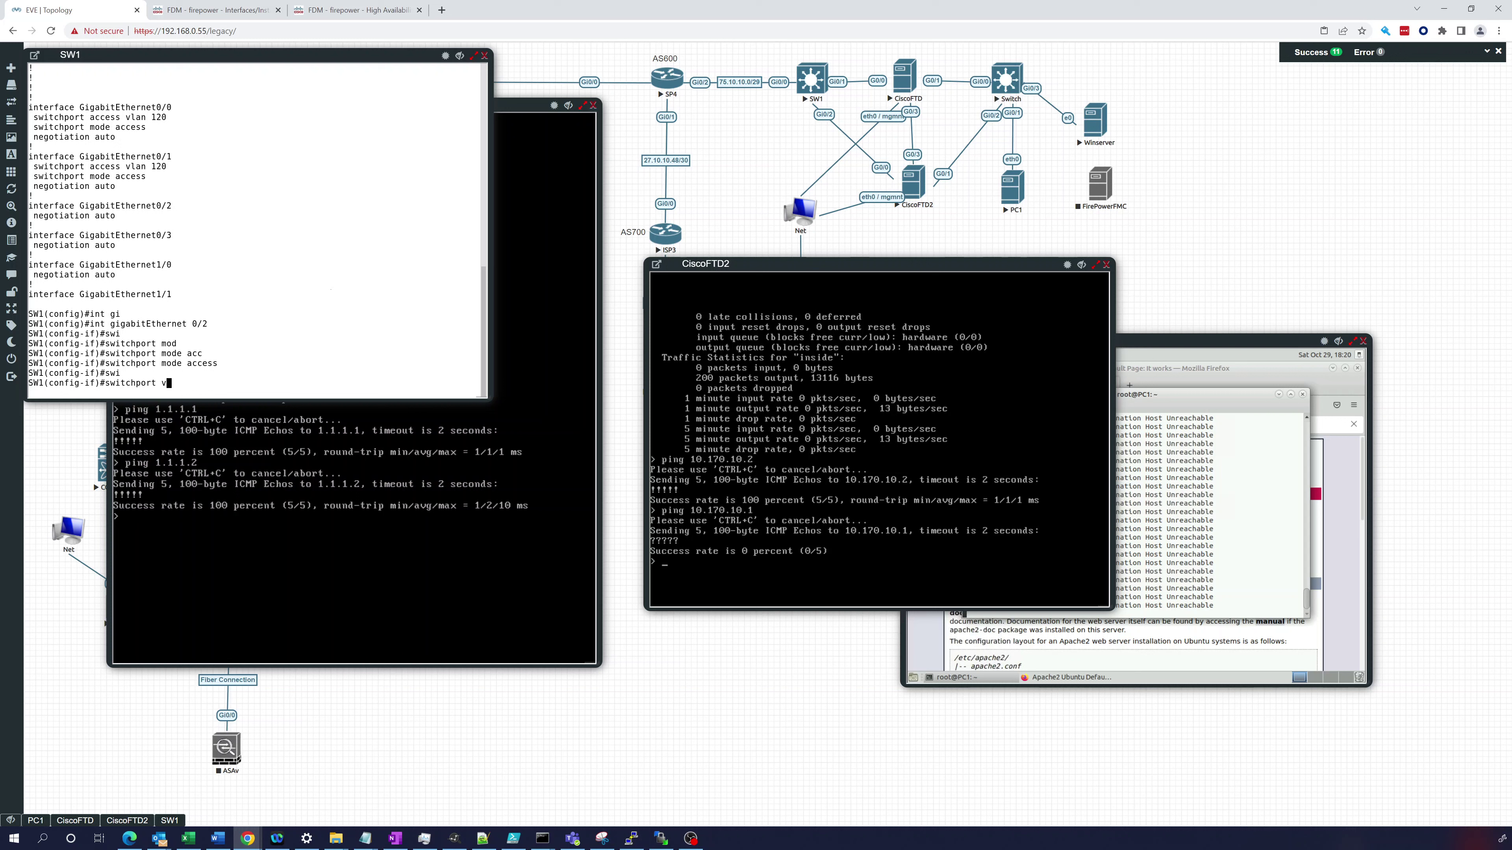
{"action": "key", "text": "BackSpace"}
{"action": "type", "text": "acc"}
{"action": "key", "text": "Tab"}
{"action": "type", "text": "l"}
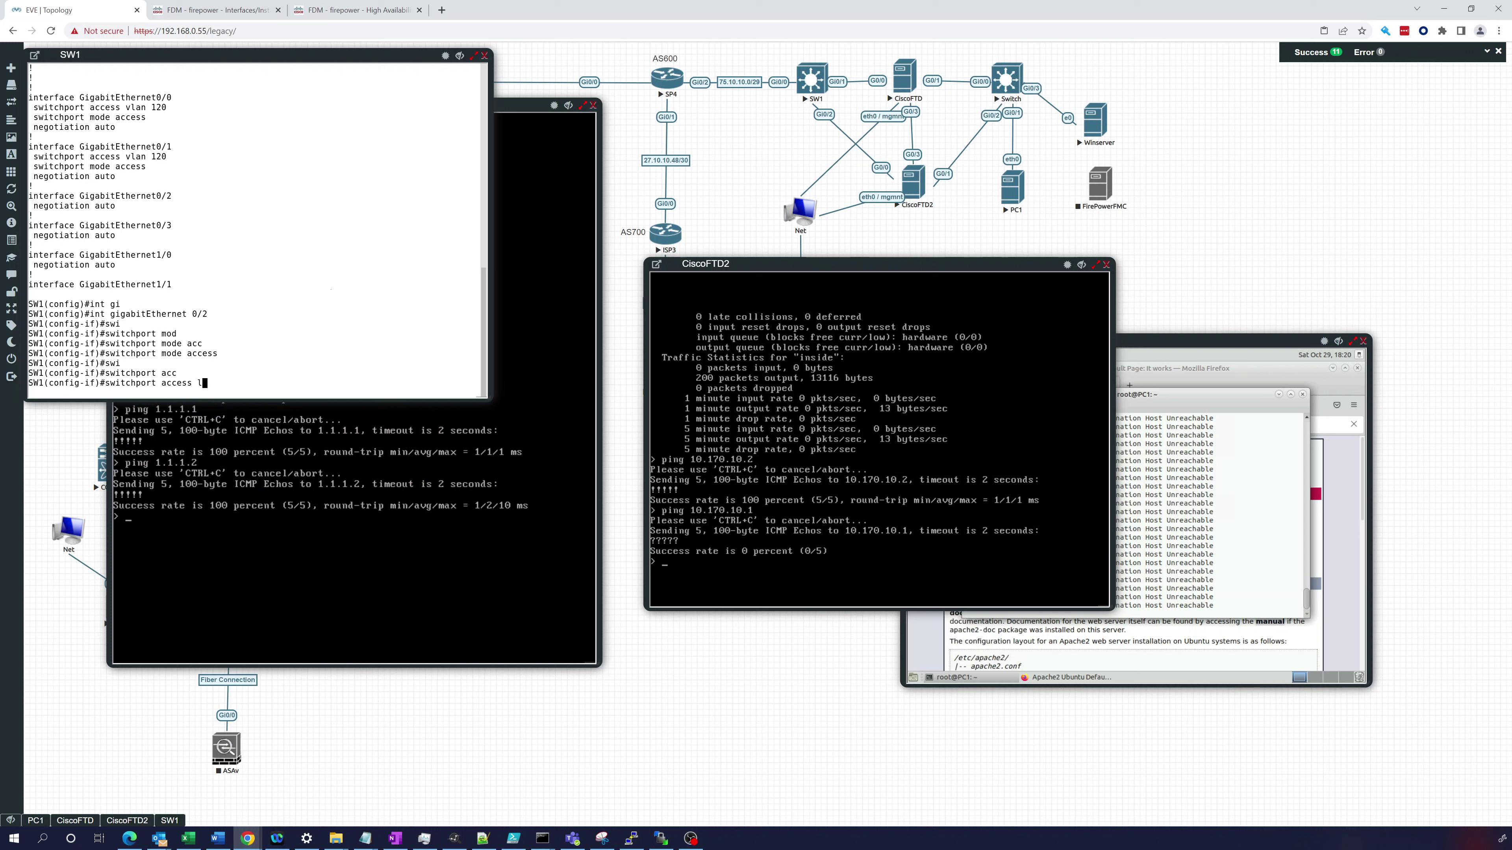
{"action": "key", "text": "BackSpace"}
{"action": "type", "text": "vl"}
{"action": "key", "text": "Tab"}
{"action": "type", "text": "123"}
{"action": "key", "text": "BackSpace"}
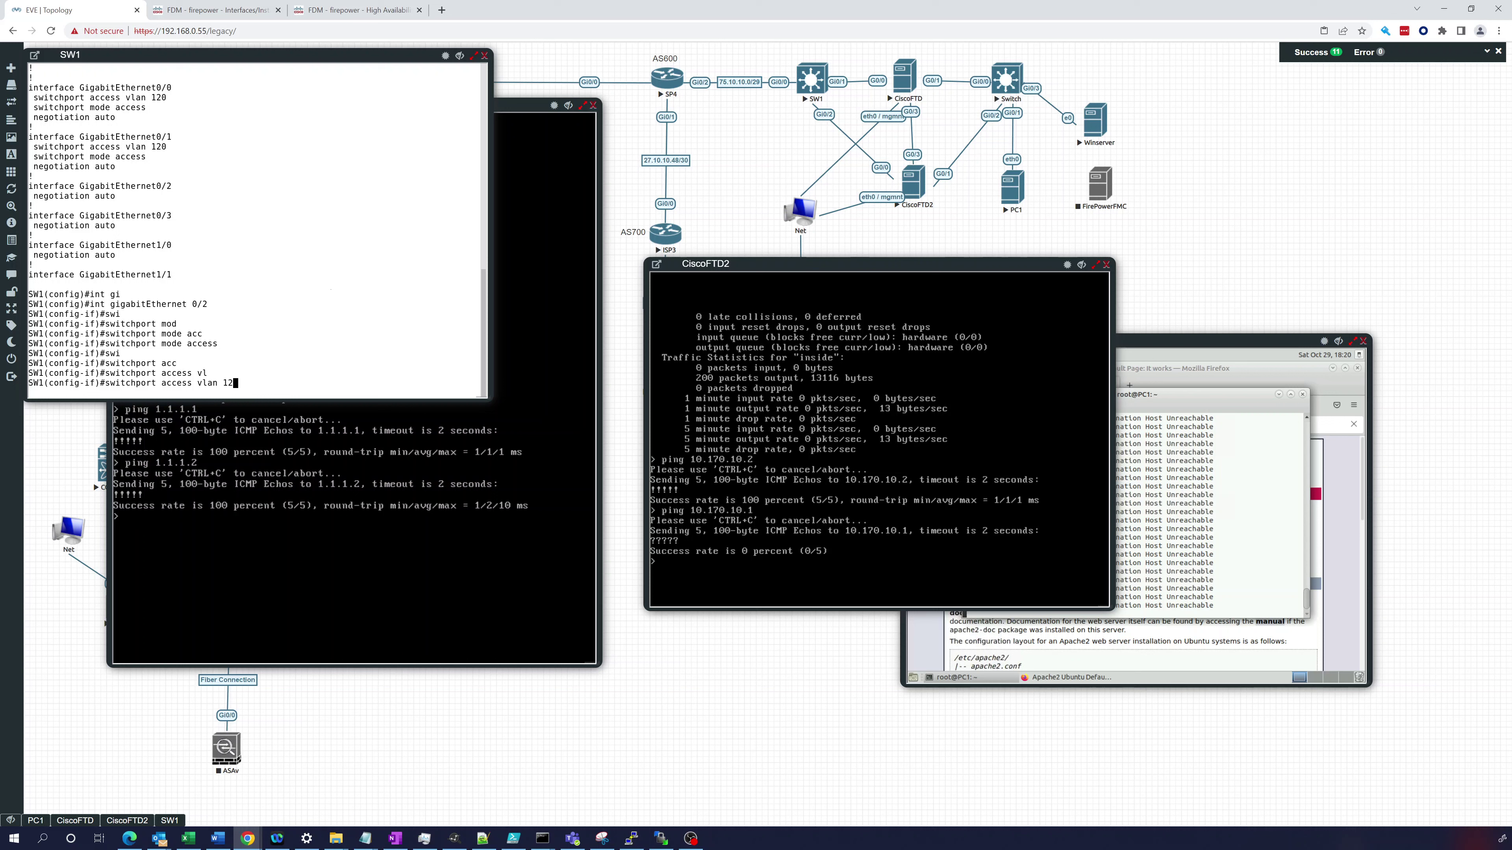
{"action": "type", "text": "0"}
{"action": "key", "text": "Return"}
{"action": "key", "text": "Return"}
{"action": "key", "text": "Return"}
{"action": "key", "text": "Return"}
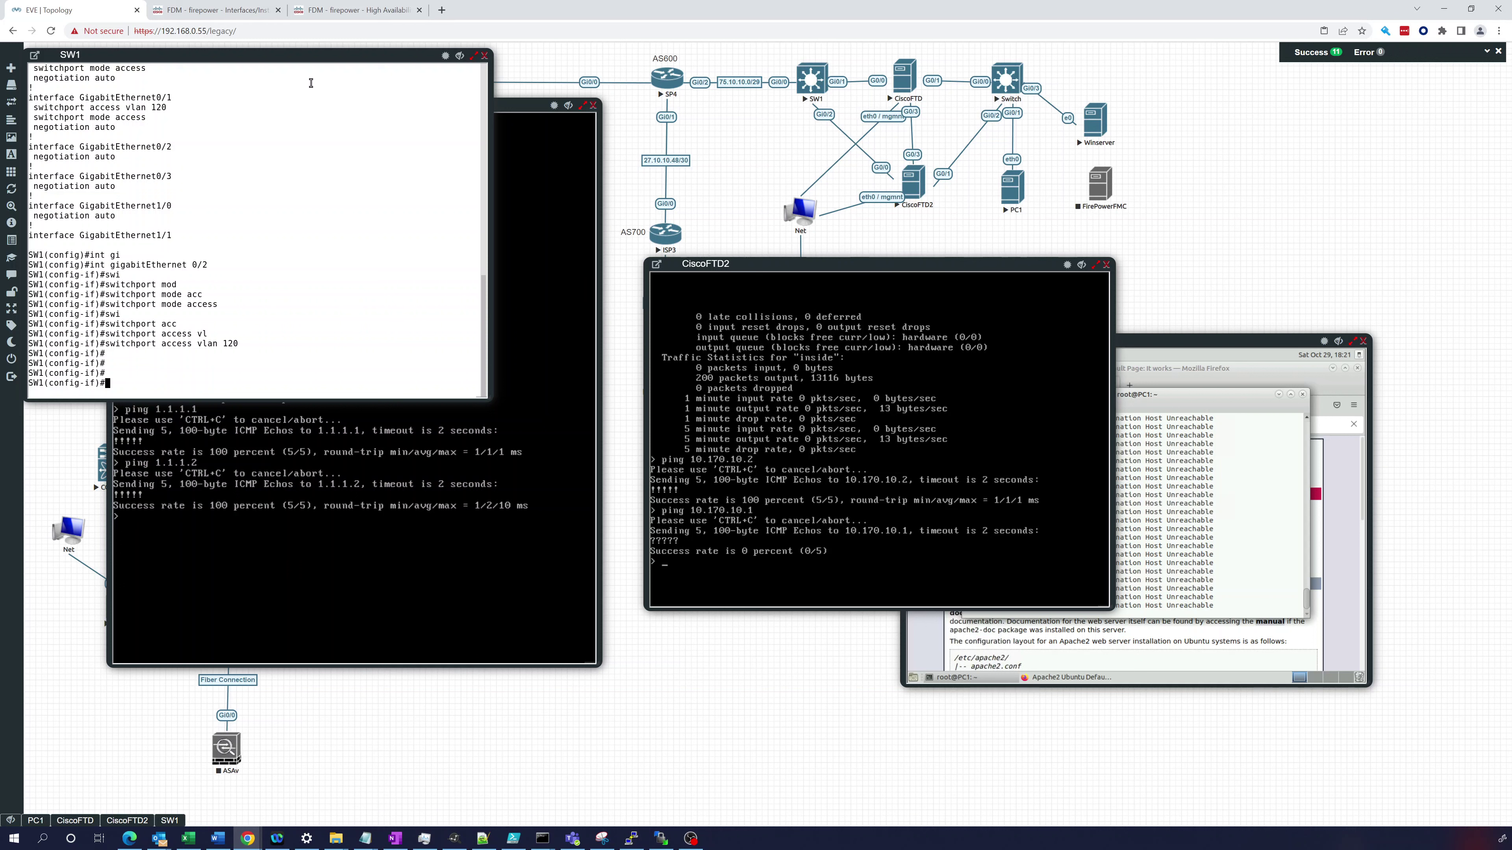
{"action": "left_click", "coordinate": [244, 19]}
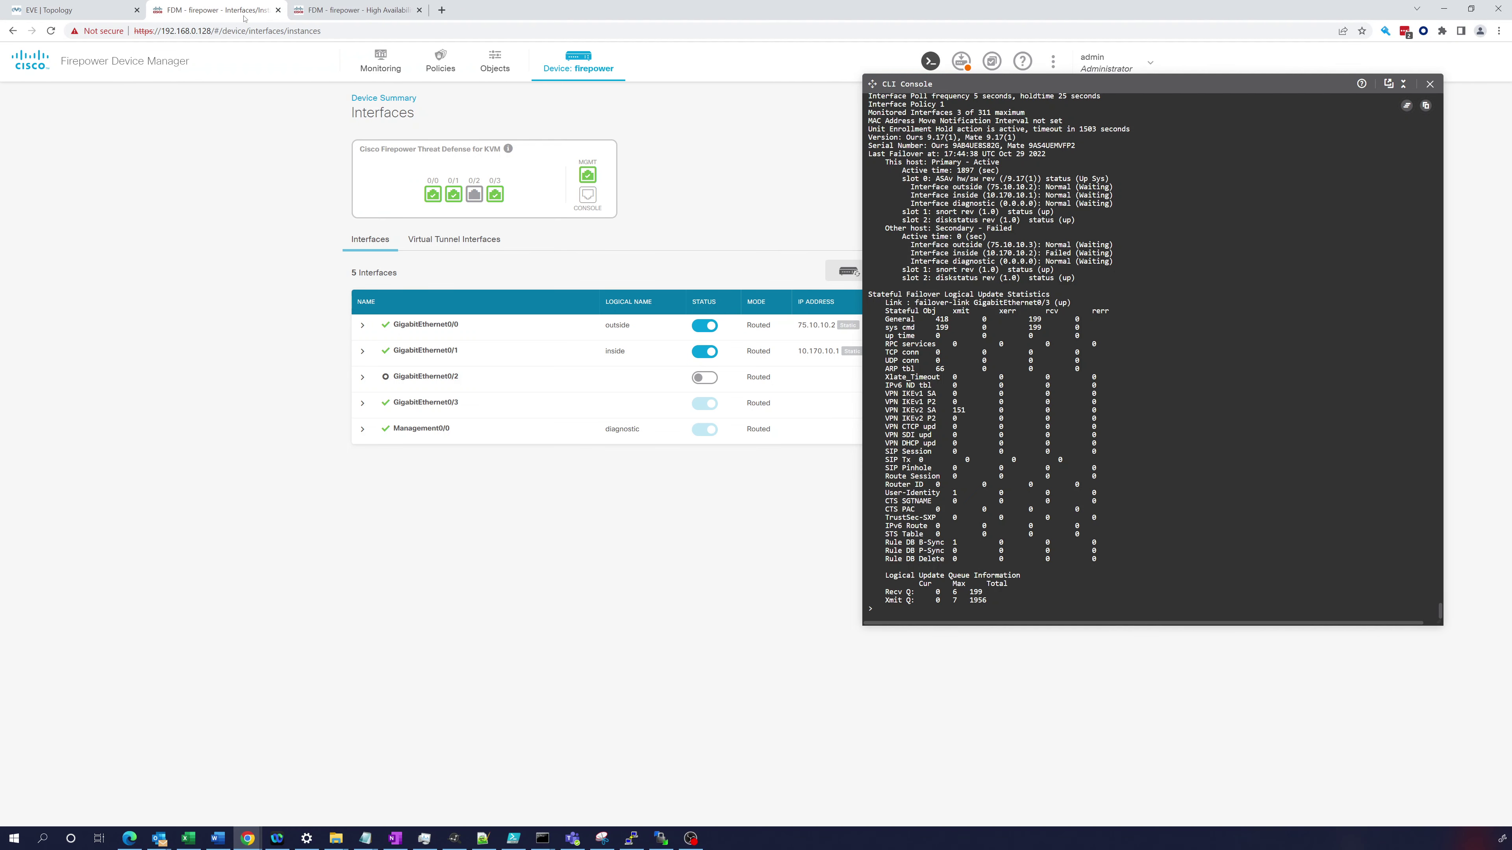
- Review the failover event description on the secondary's High Availability page
{"action": "left_click", "coordinate": [384, 10]}
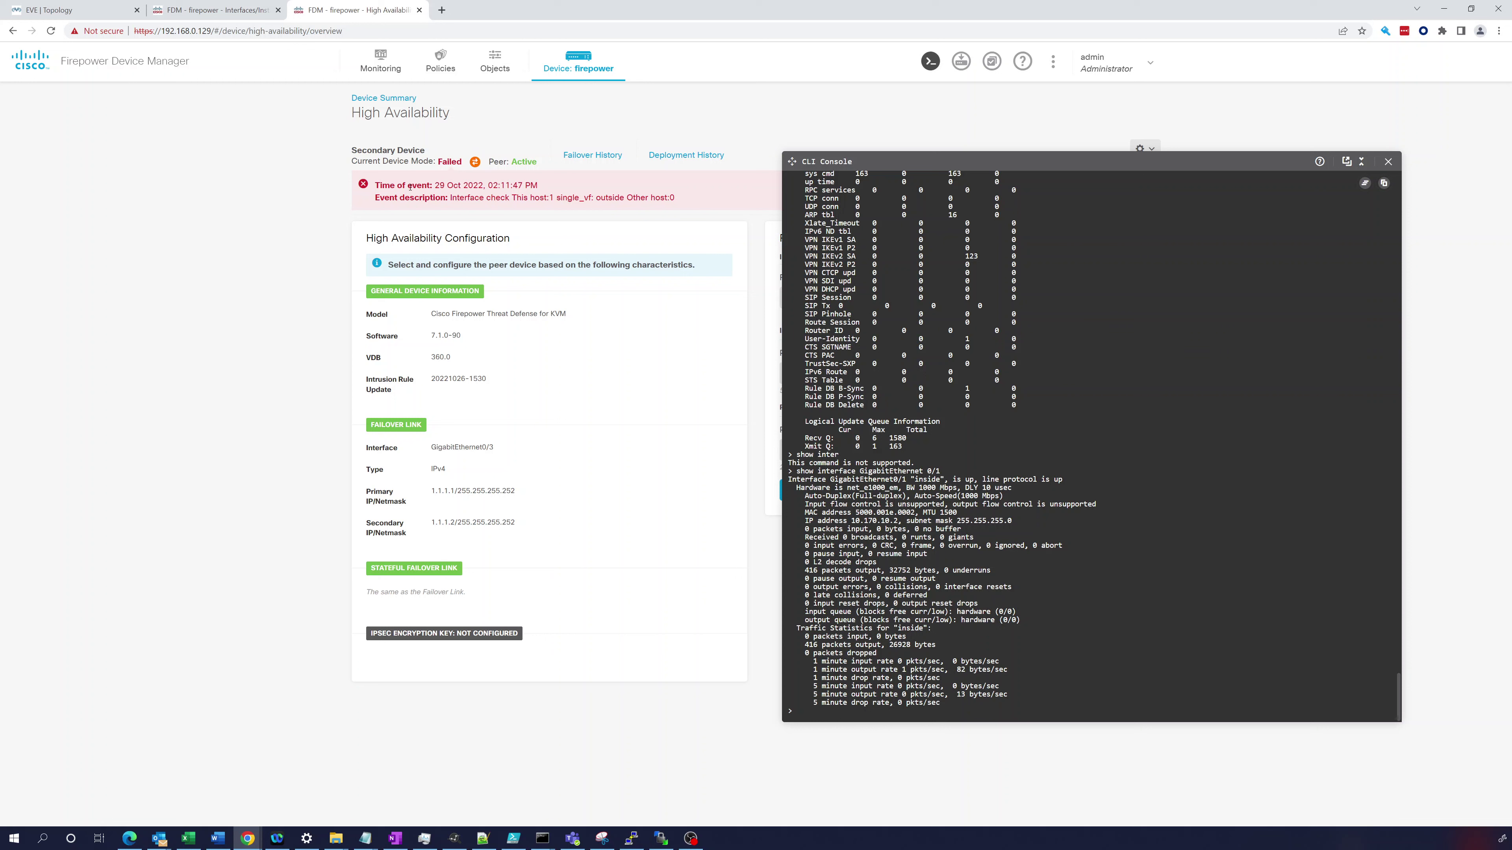
{"action": "left_click_drag", "start_coordinate": [441, 198], "coordinate": [677, 202]}
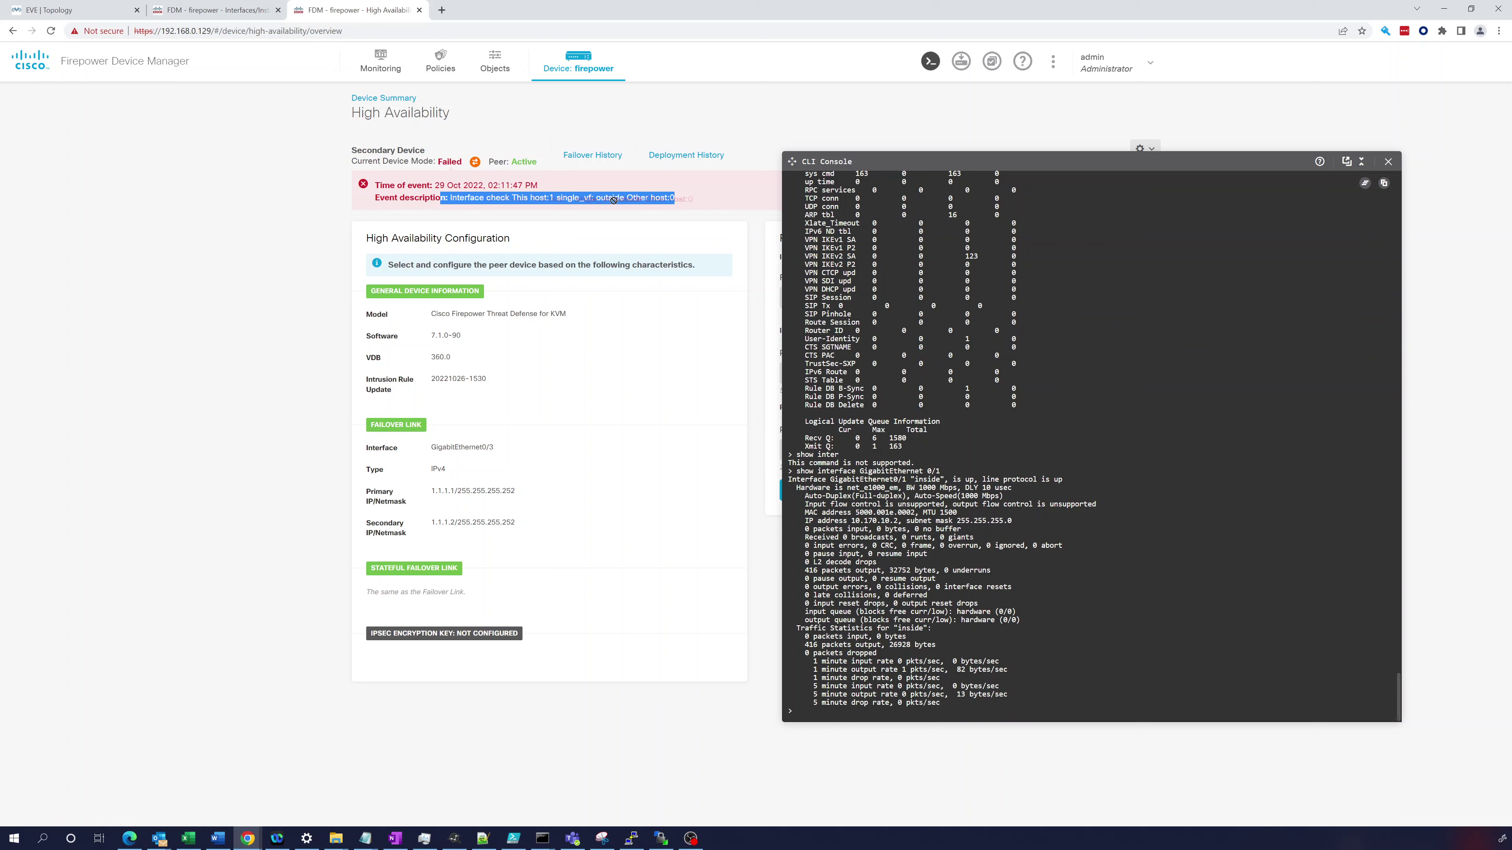
{"action": "left_click", "coordinate": [1276, 544]}
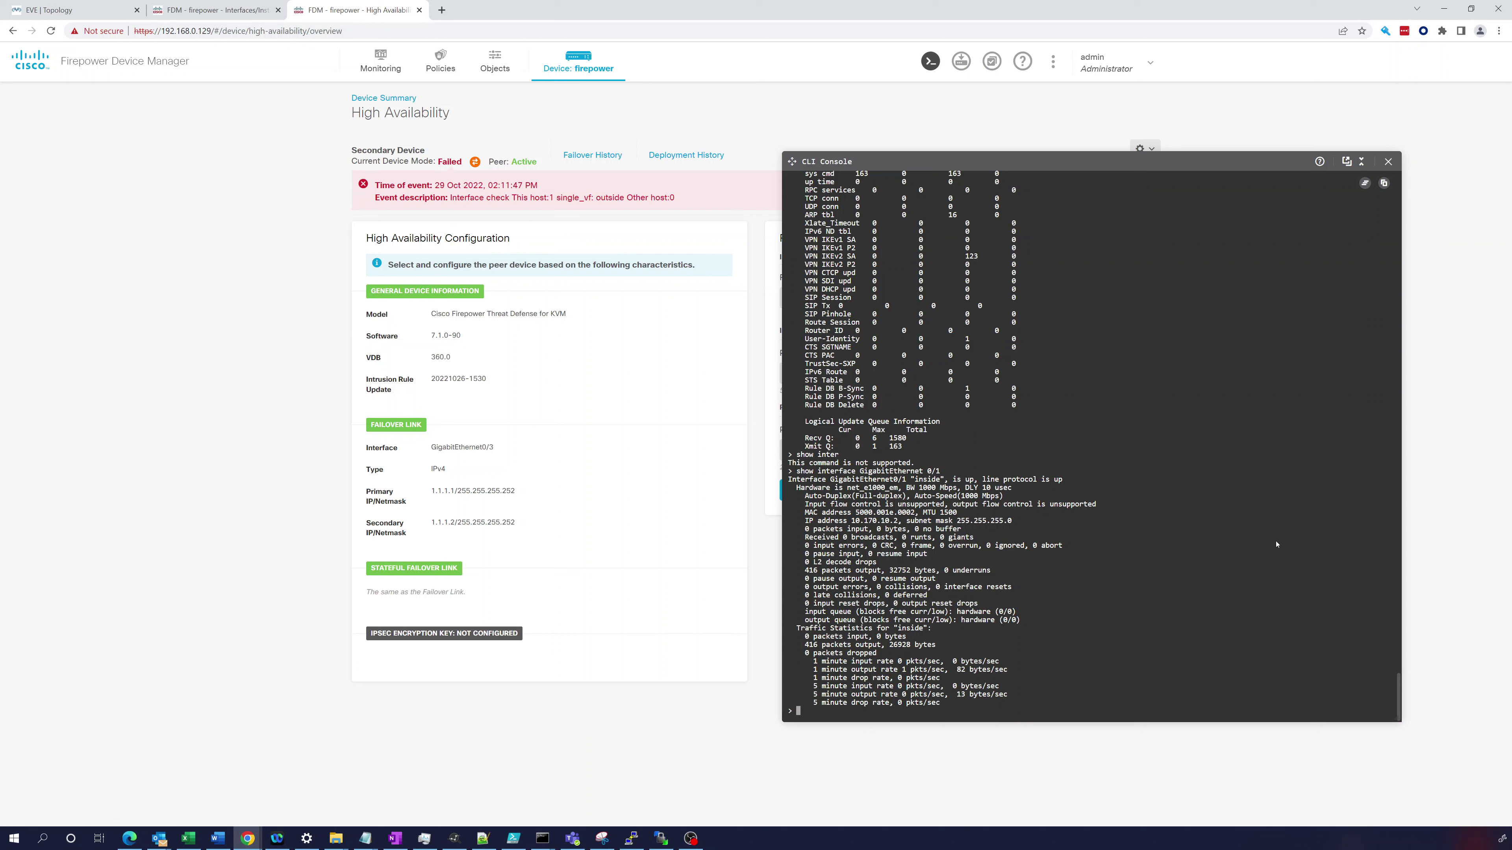
- Rerun 'show interface GigabitEthernet 0/1' and 'show failover' in the CLI console
{"action": "key", "text": "Up"}
{"action": "key", "text": "Return"}
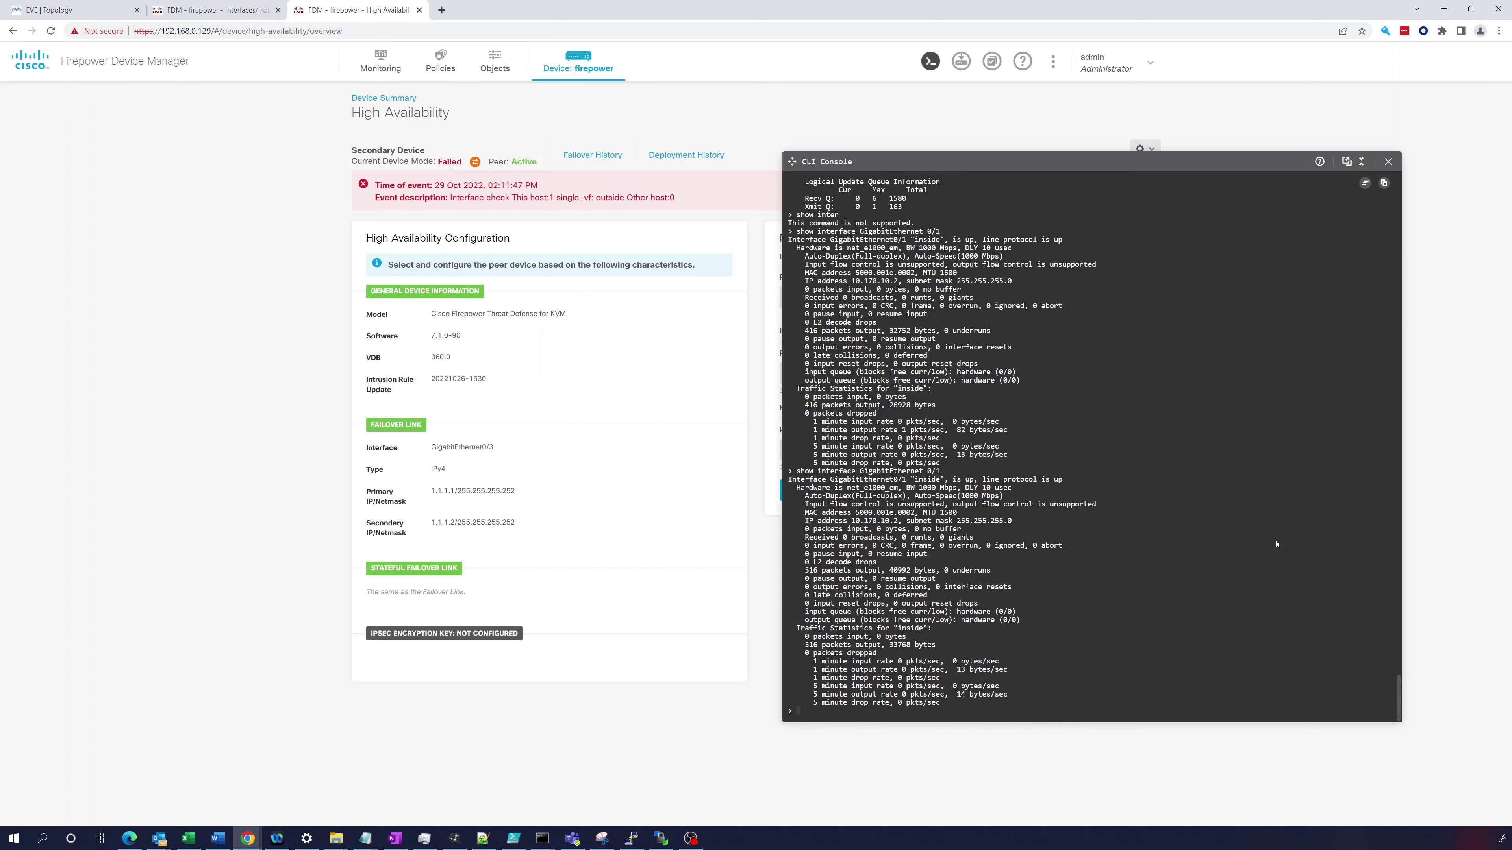
{"action": "key", "text": "Up"}
{"action": "key", "text": "Up"}
{"action": "key", "text": "Up"}
{"action": "key", "text": "Return"}
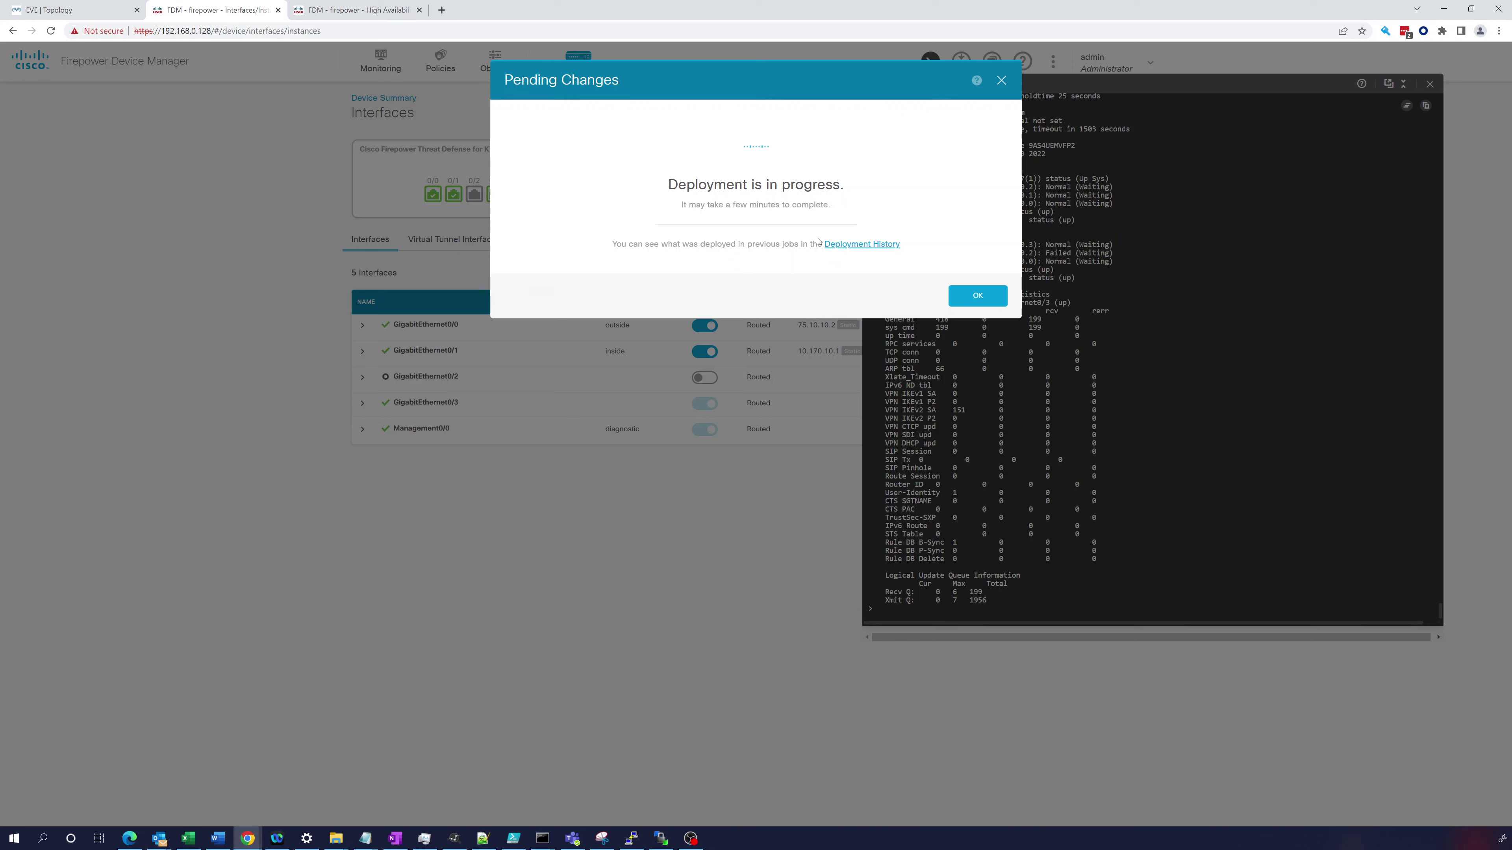
- Inspect the 13:30:11 Deployment History entry, then return to the Device summary showing the peer Syncing
{"action": "left_click", "coordinate": [828, 244]}
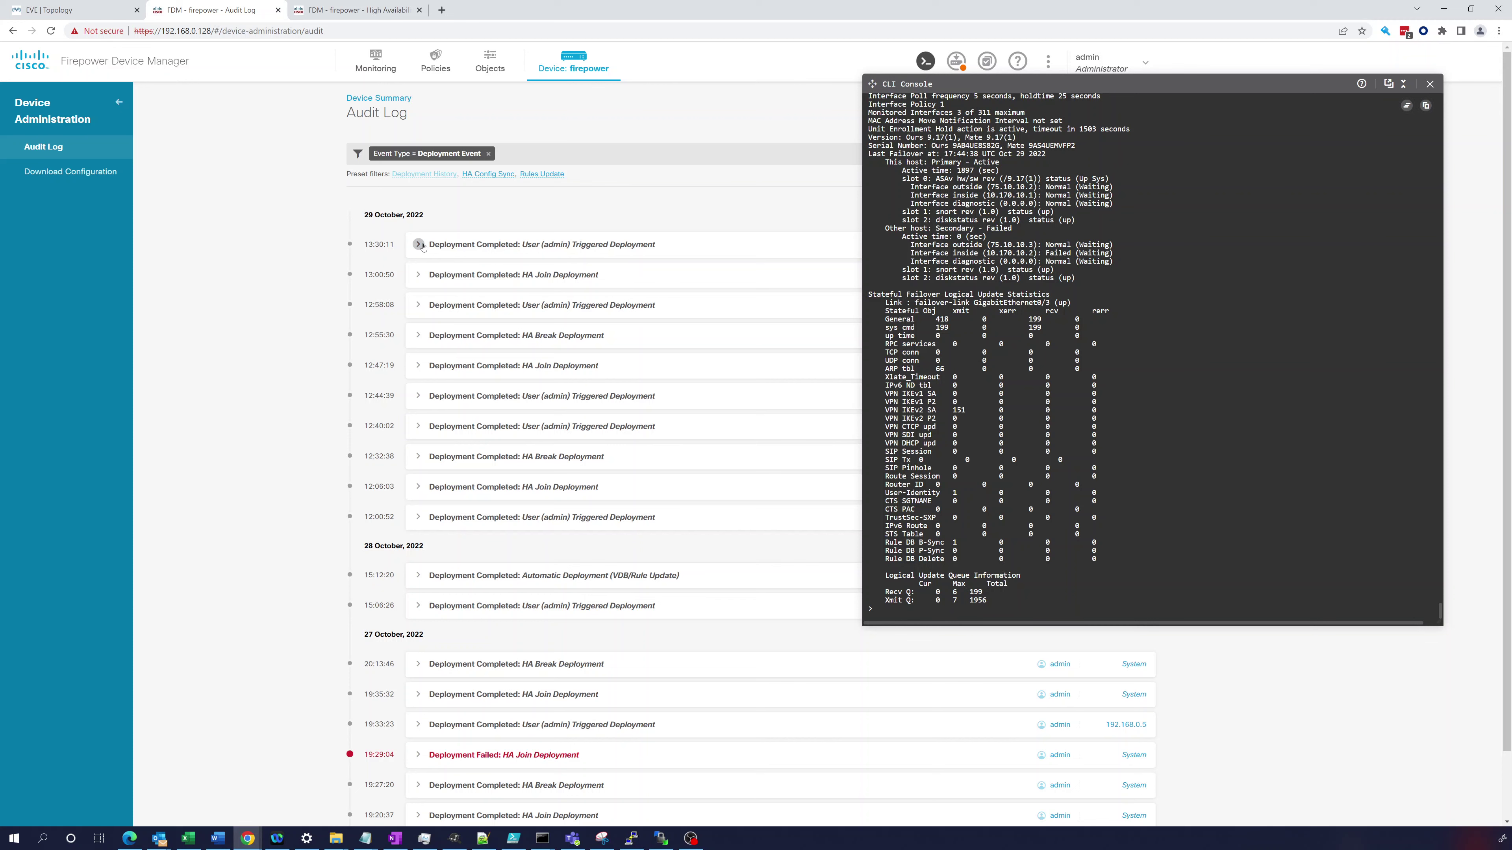
{"action": "left_click", "coordinate": [419, 245]}
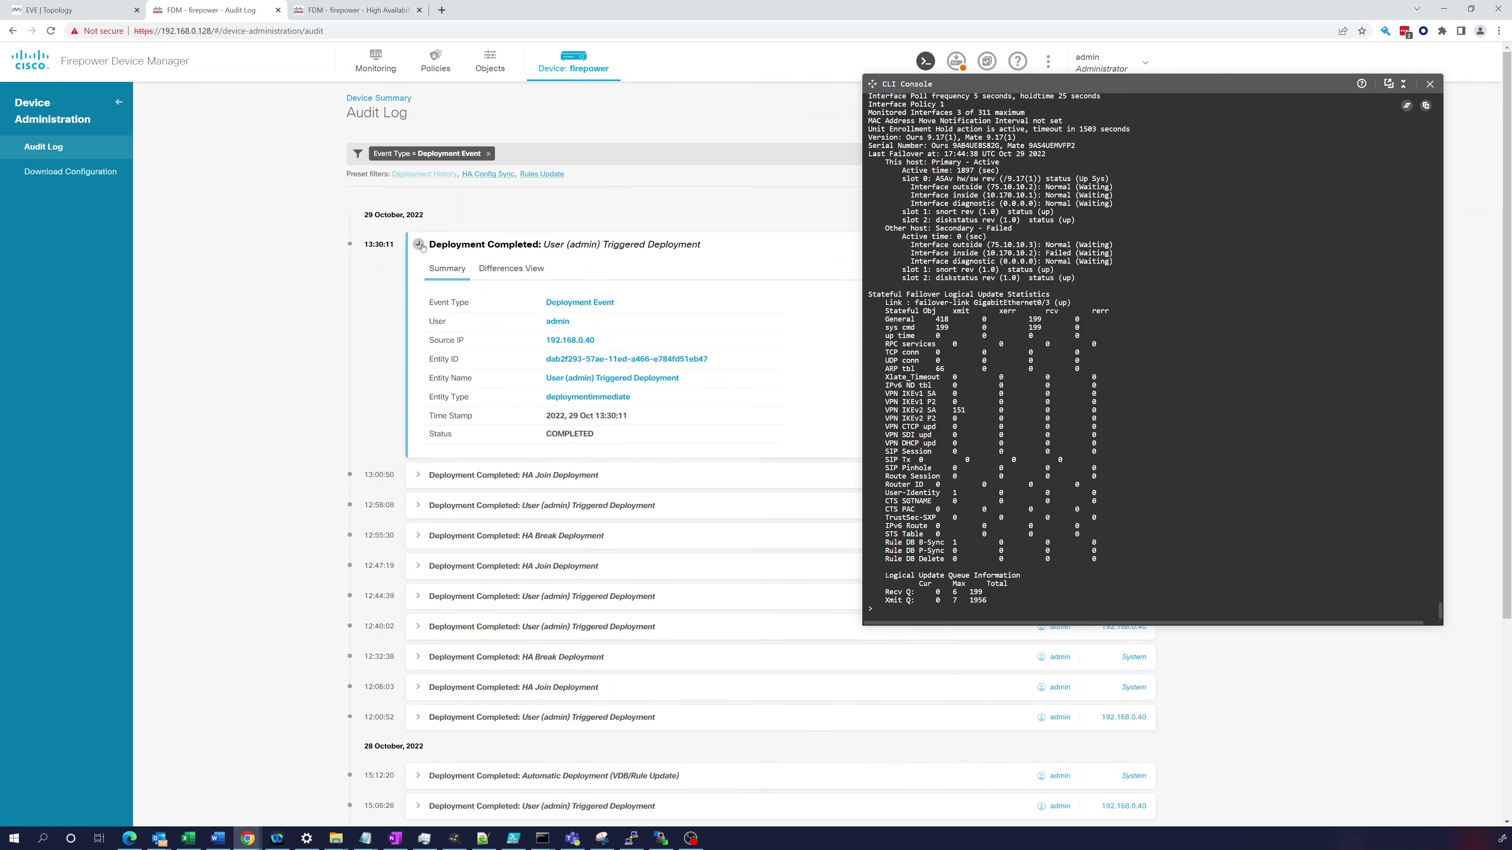
{"action": "left_click", "coordinate": [419, 245]}
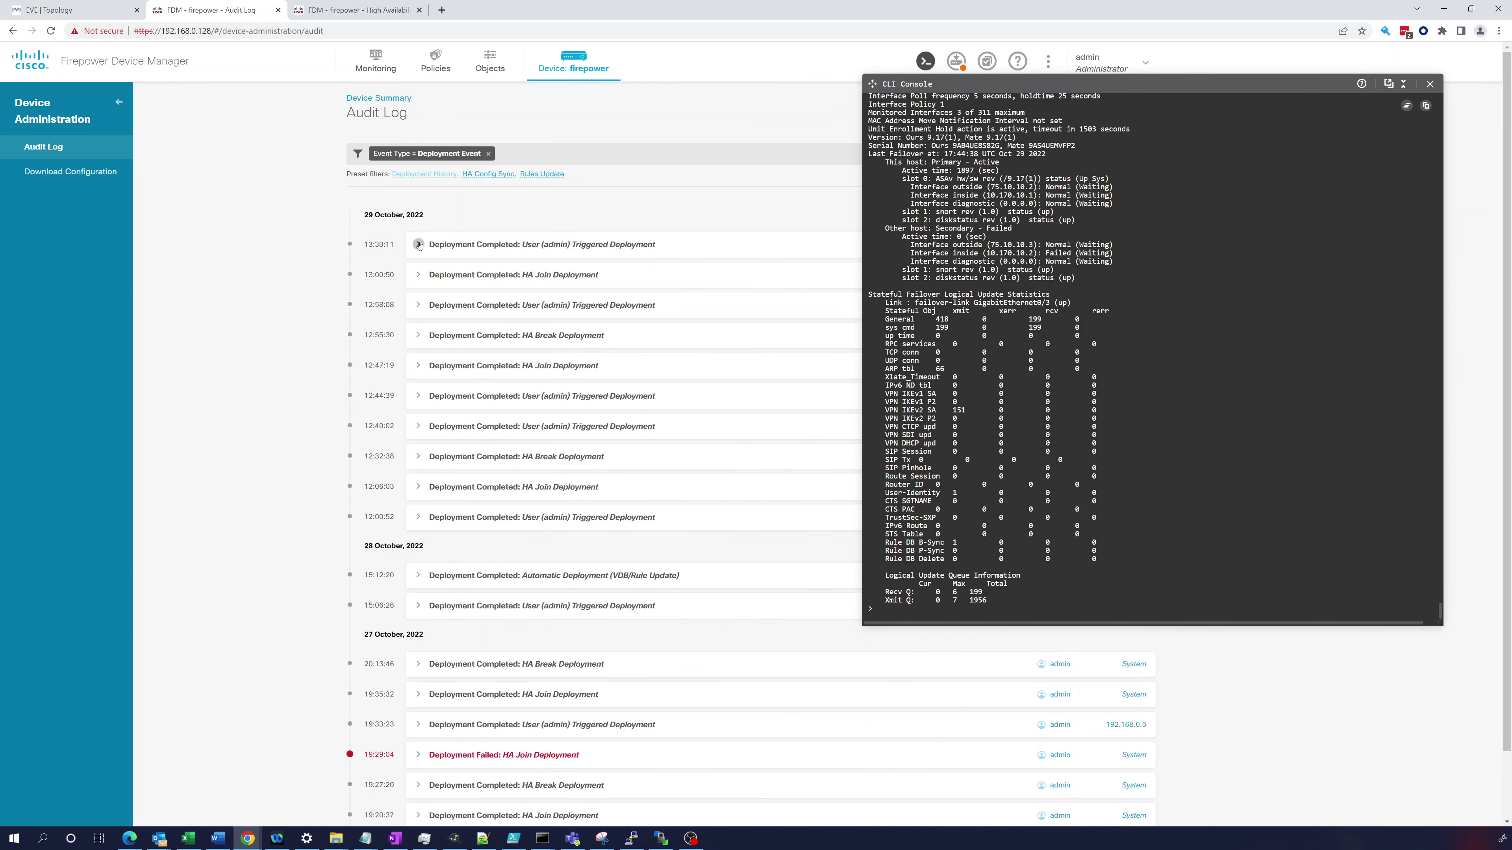
{"action": "left_click", "coordinate": [957, 61]}
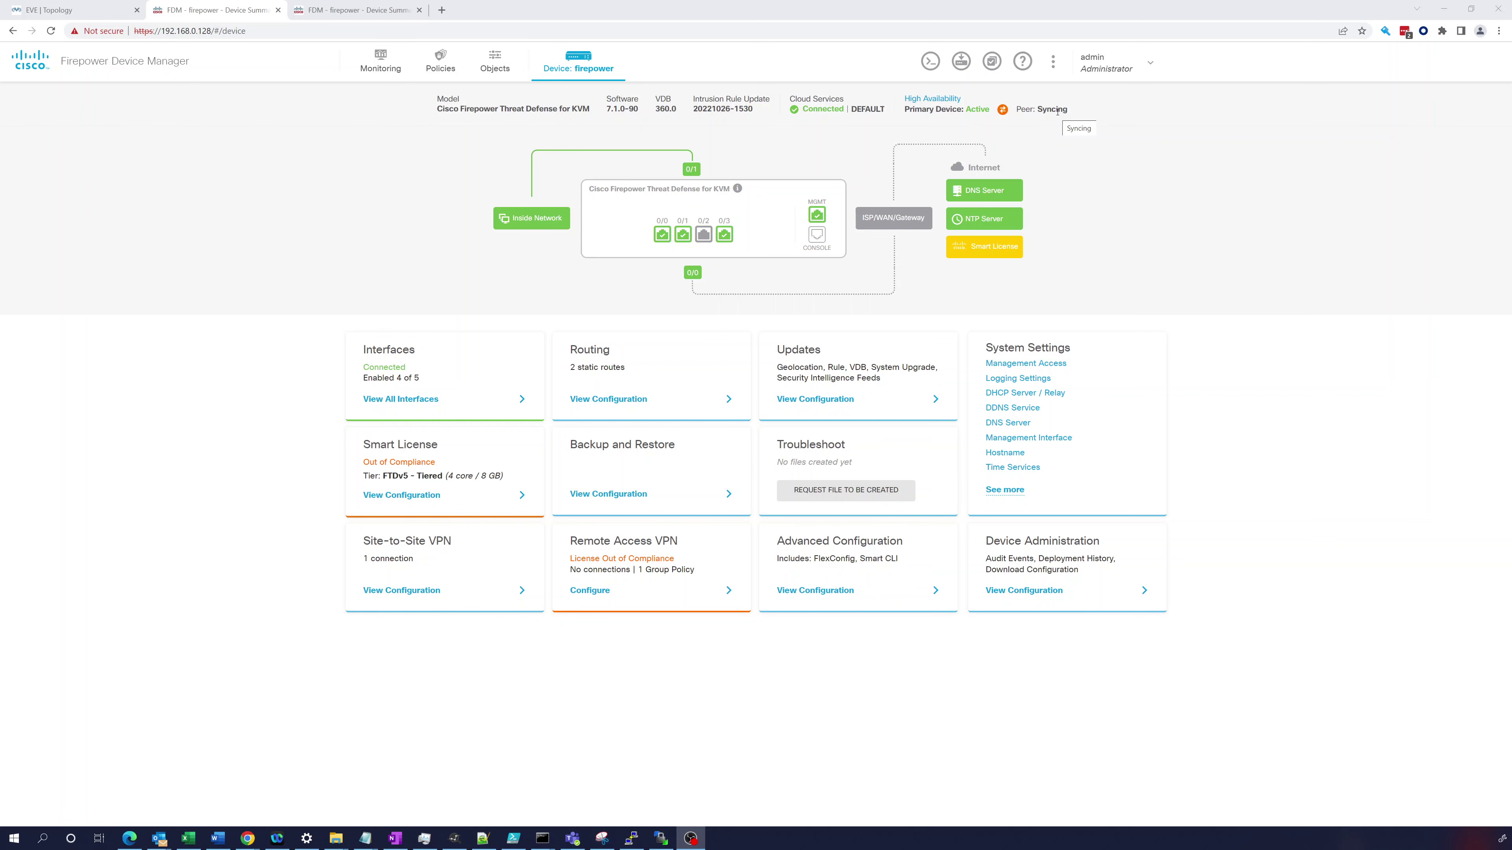
- Check the EVE-NG topology, then list the primary's 10 network objects, including inside-network 10.170.10.0/24
{"action": "left_click", "coordinate": [76, 12]}
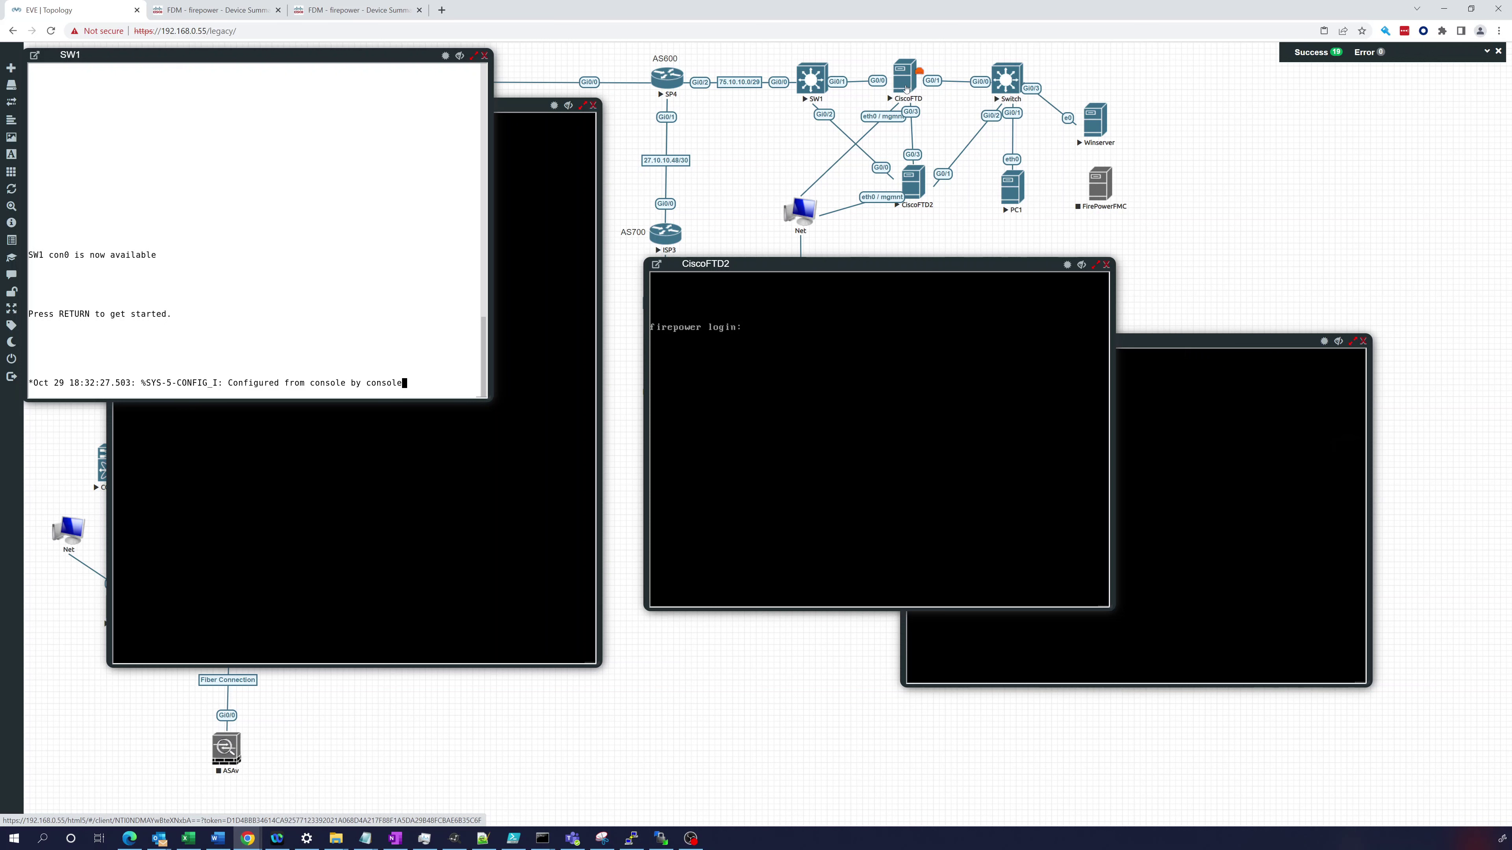
{"action": "left_click", "coordinate": [899, 91]}
{"action": "left_click", "coordinate": [188, 8]}
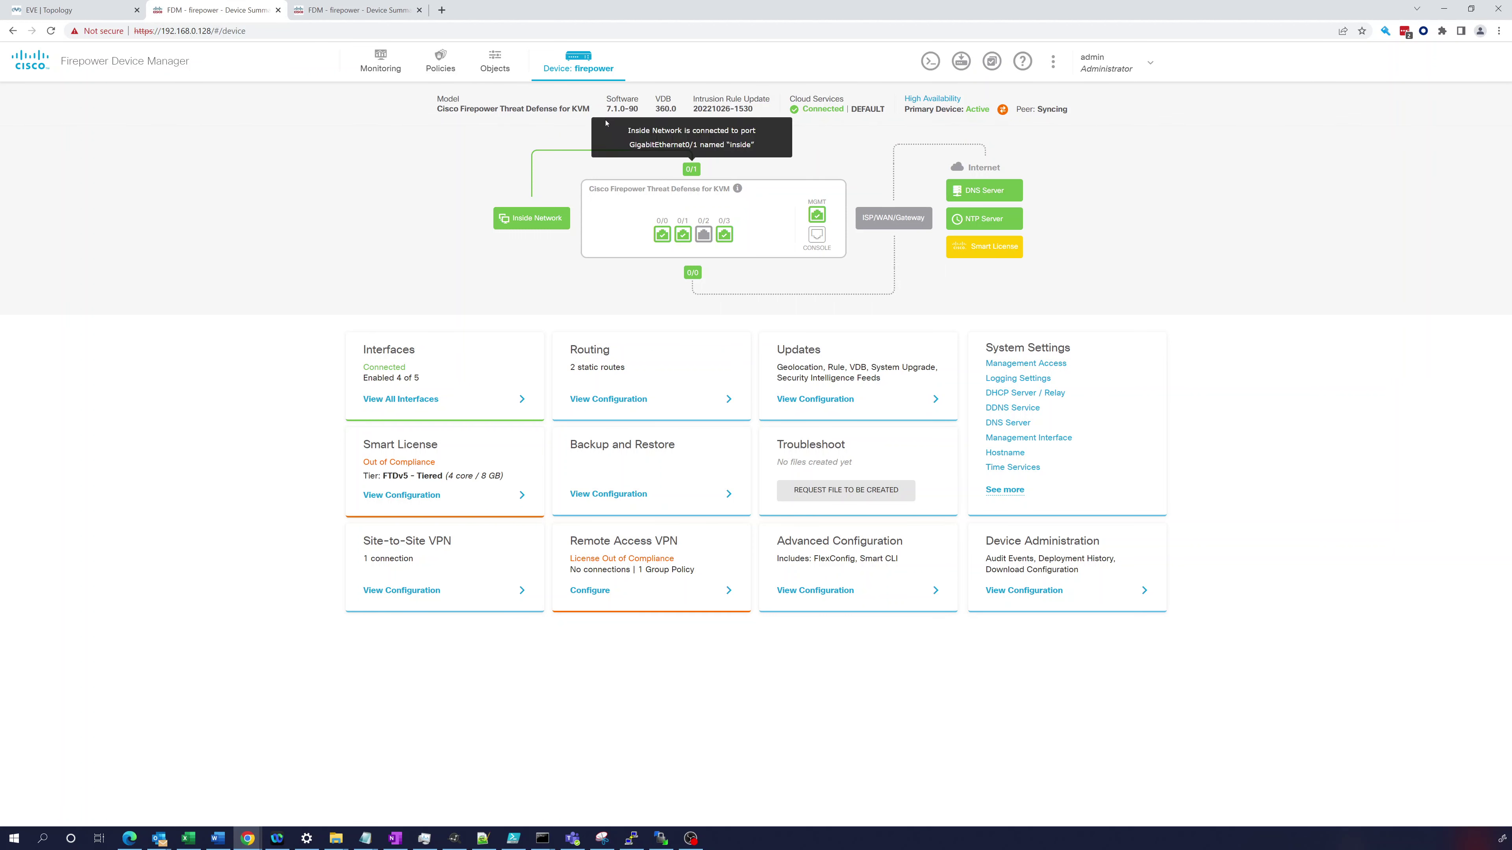
{"action": "left_click", "coordinate": [499, 67]}
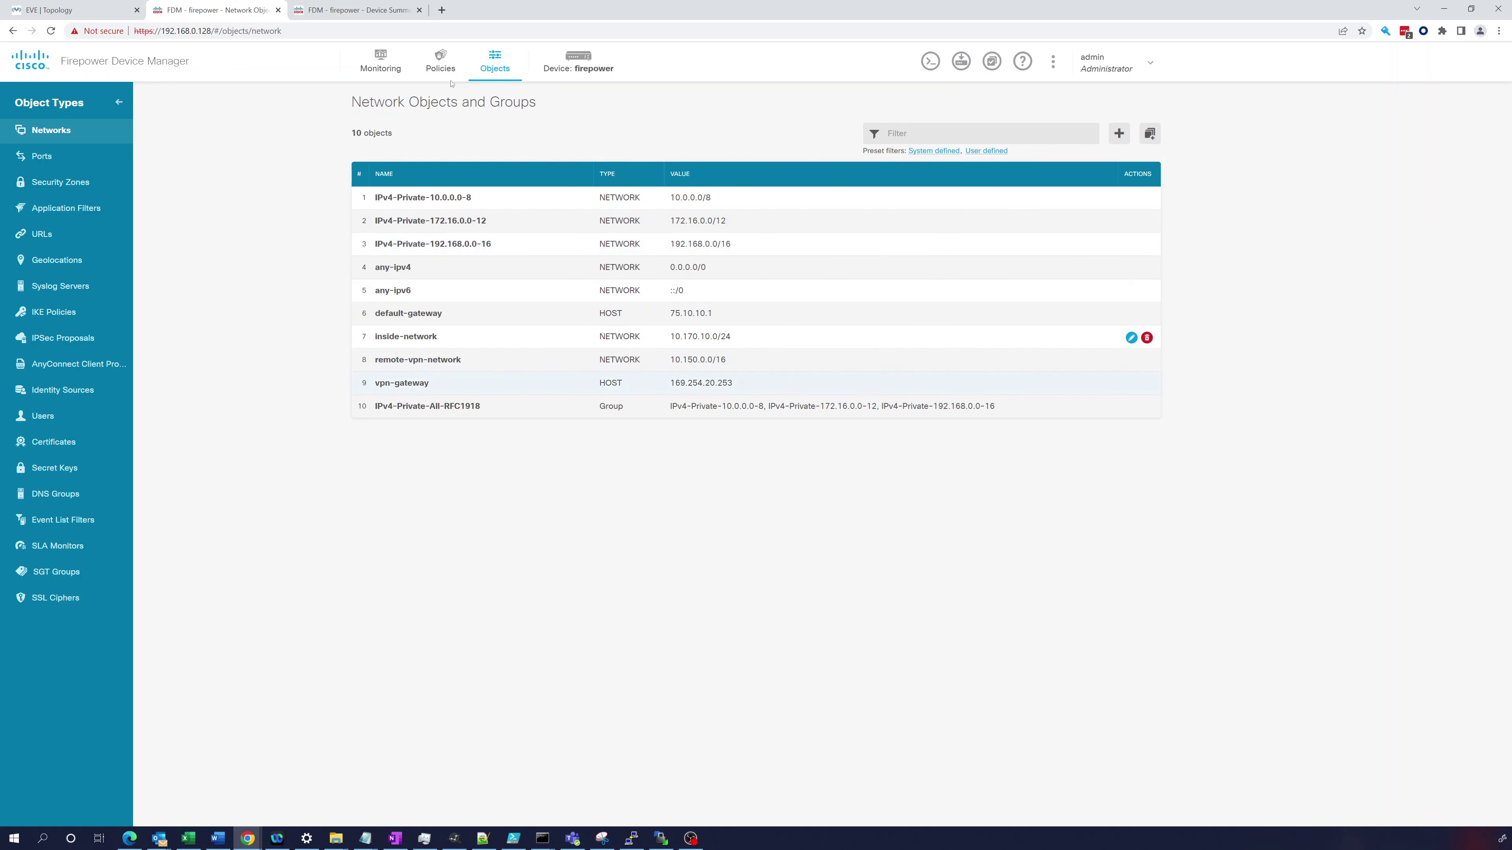
- Compare the primary's access rules with the secondary's network objects and access rules
{"action": "left_click", "coordinate": [443, 57]}
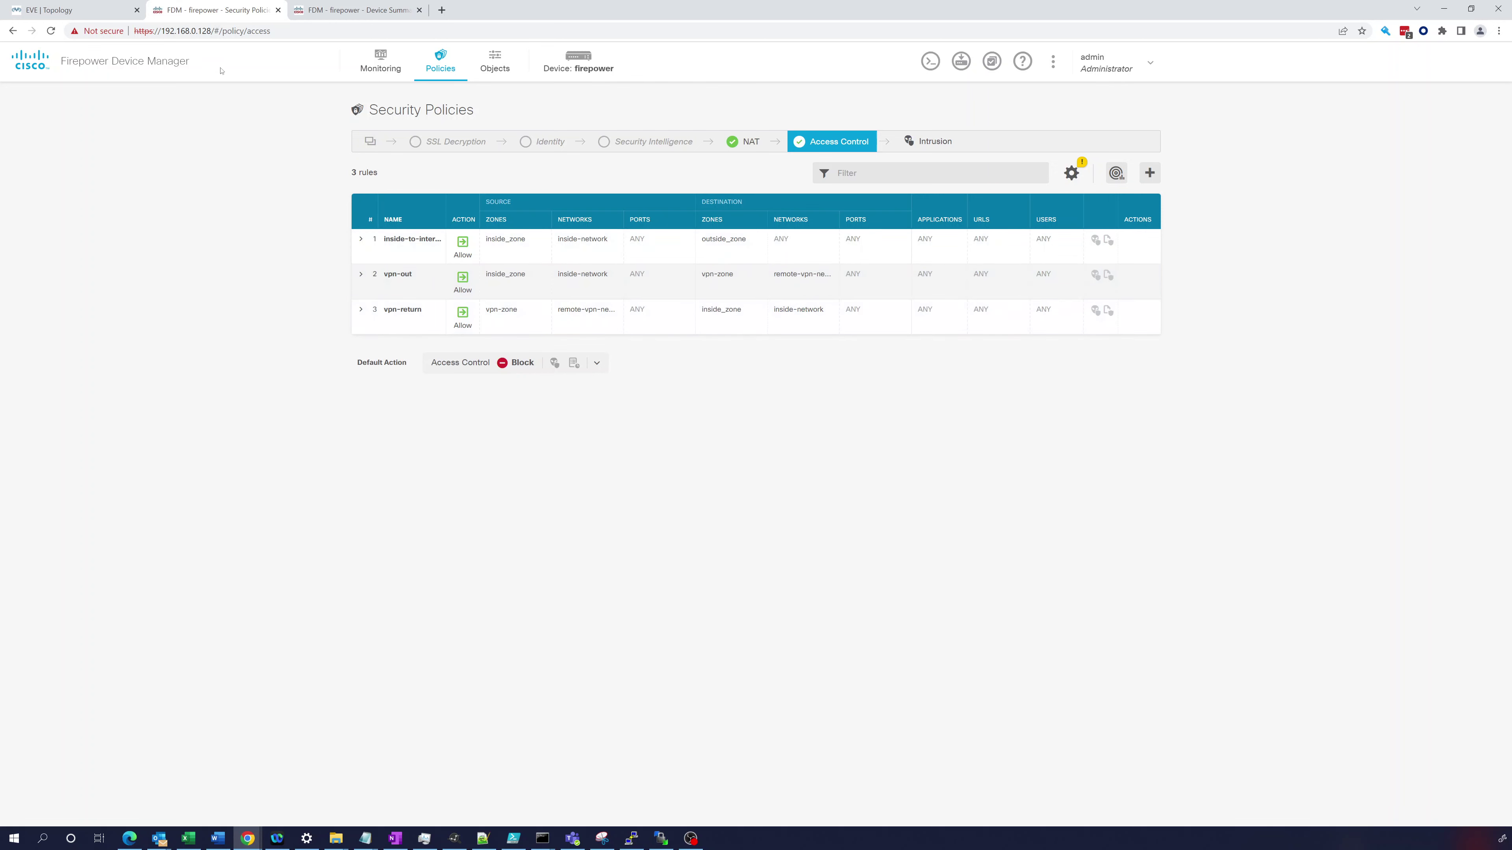
{"action": "left_click", "coordinate": [354, 5]}
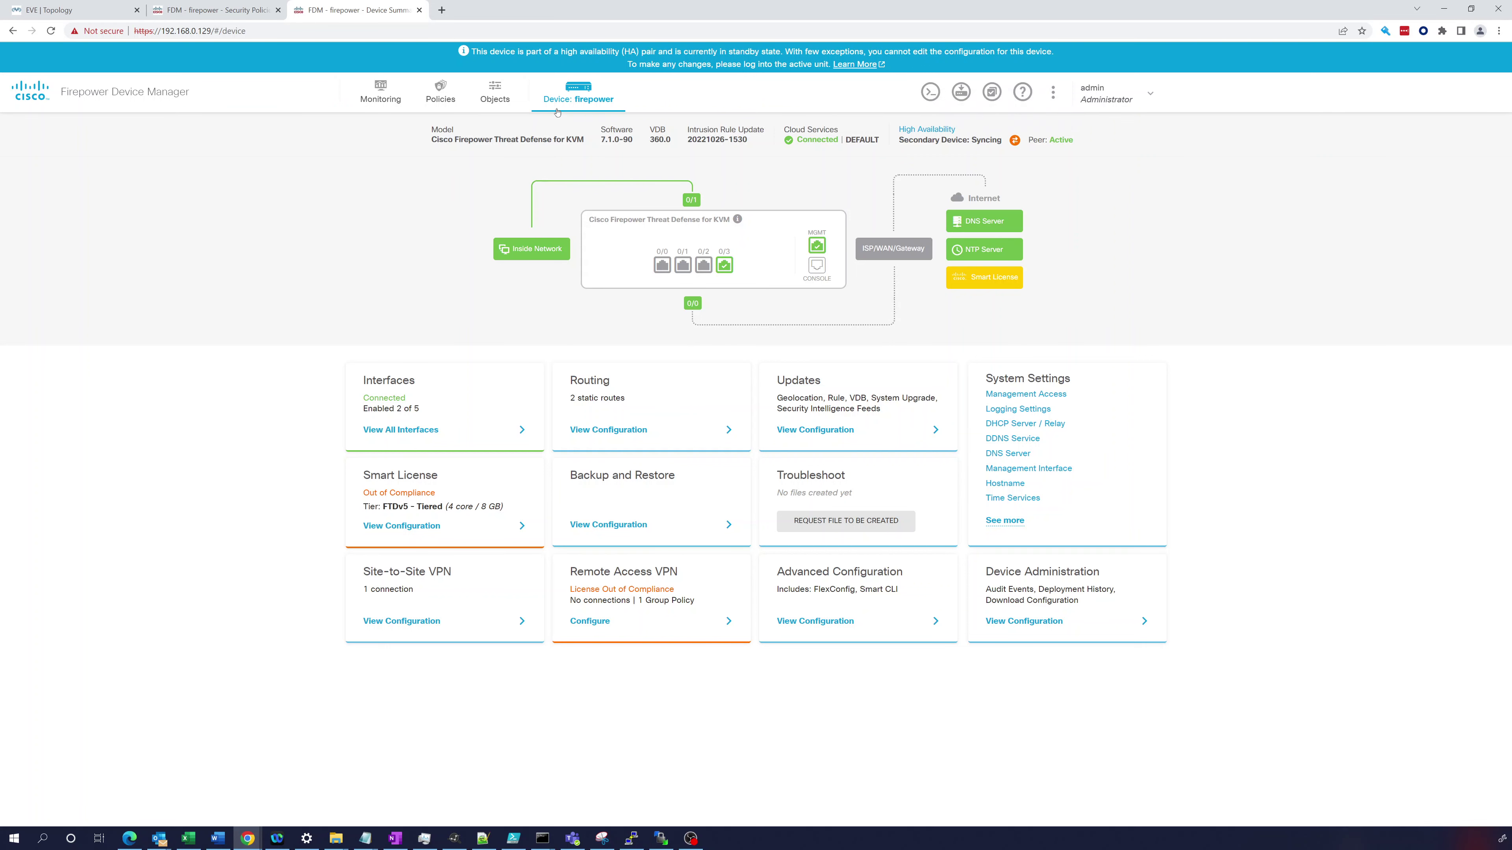
{"action": "left_click", "coordinate": [494, 89]}
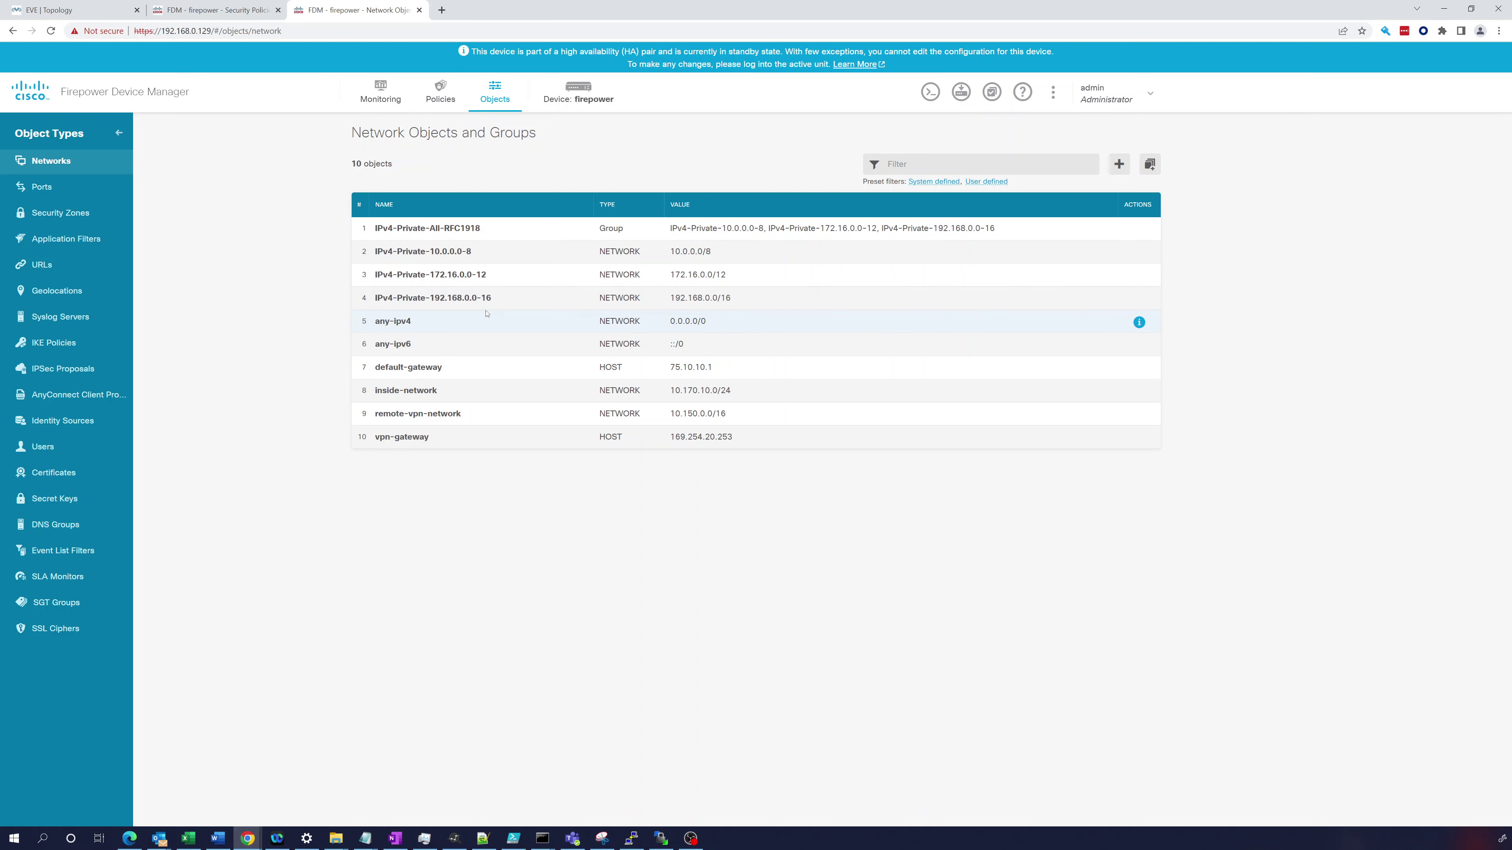
{"action": "left_click", "coordinate": [446, 96]}
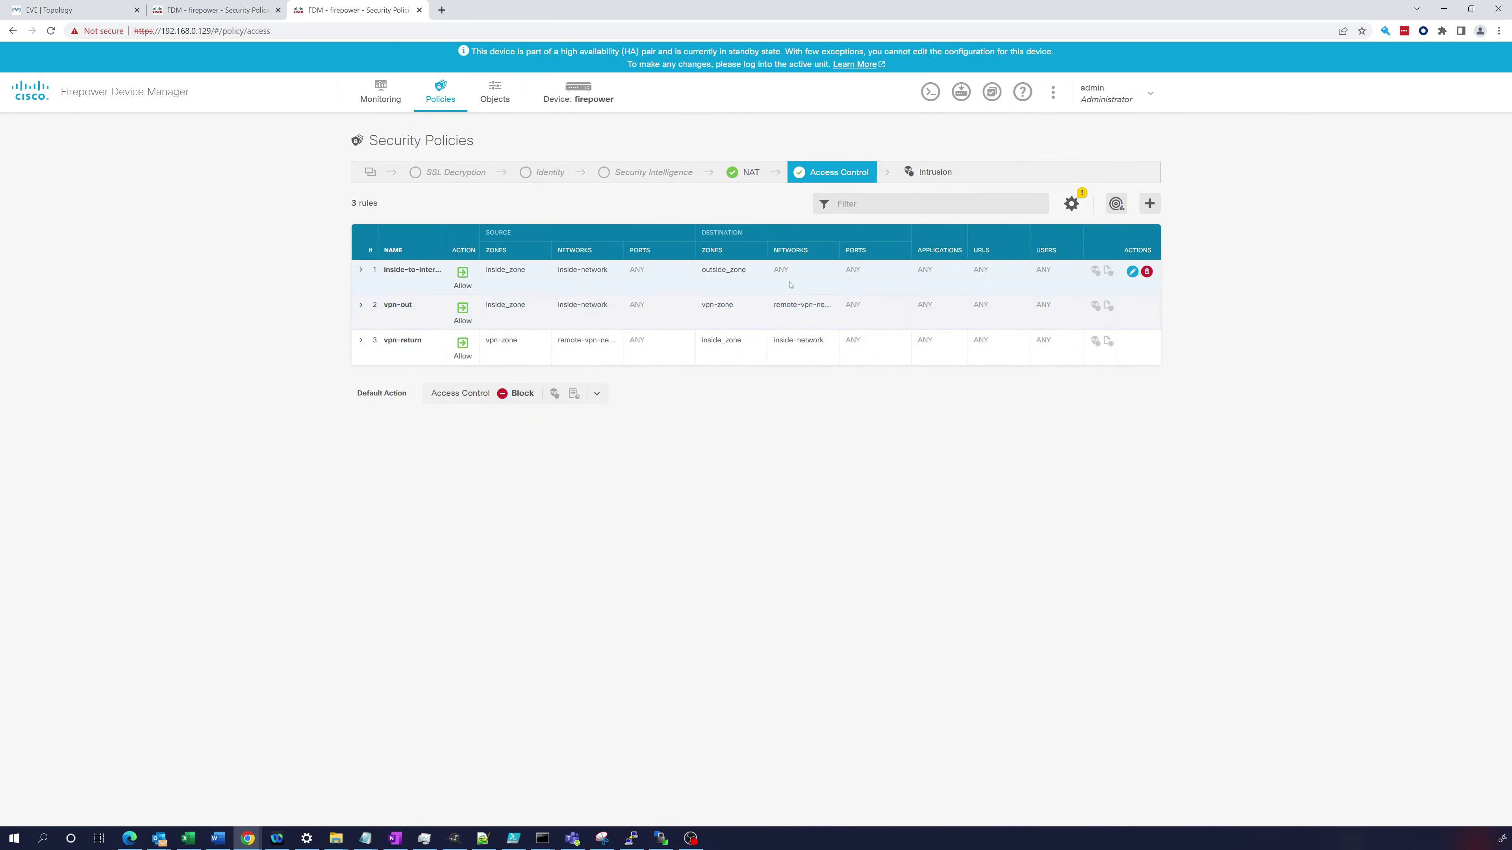
- Check the secondary's monitoring dashboard and objects again, and open its CLI console
{"action": "left_click", "coordinate": [384, 97]}
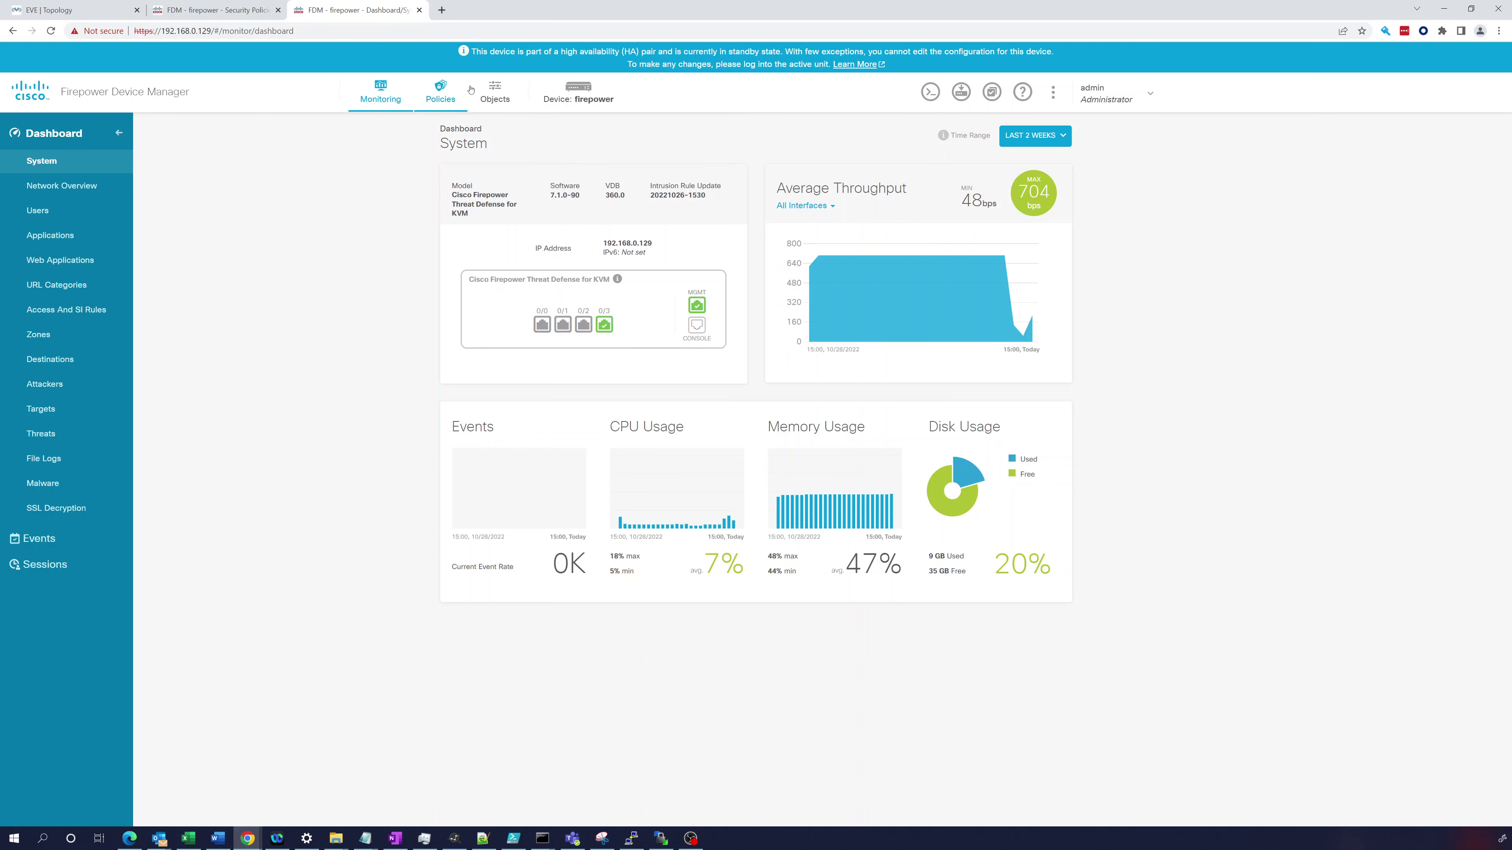
{"action": "left_click", "coordinate": [495, 87]}
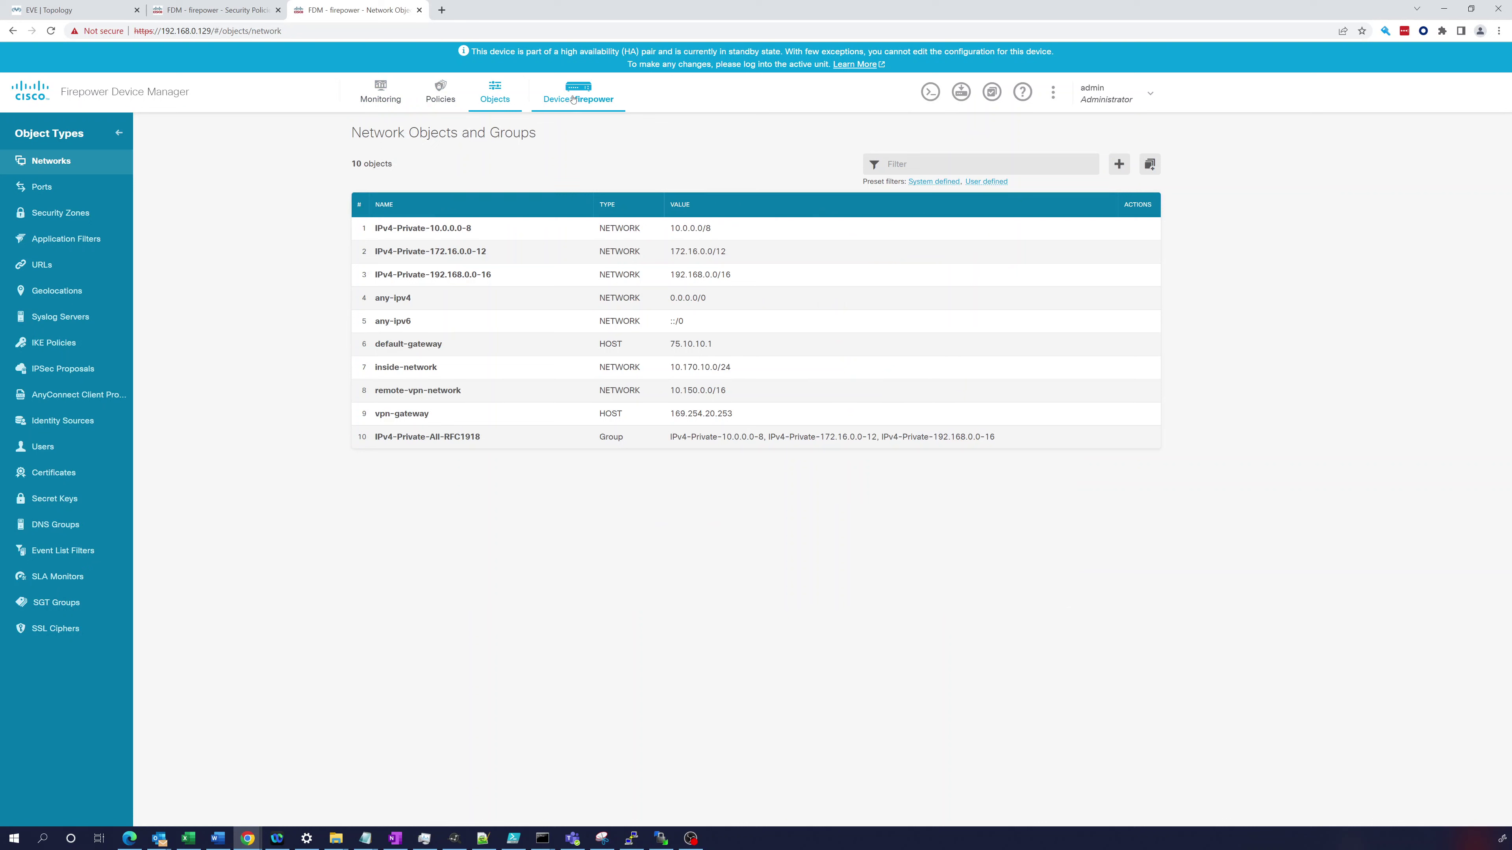
{"action": "left_click", "coordinate": [930, 92]}
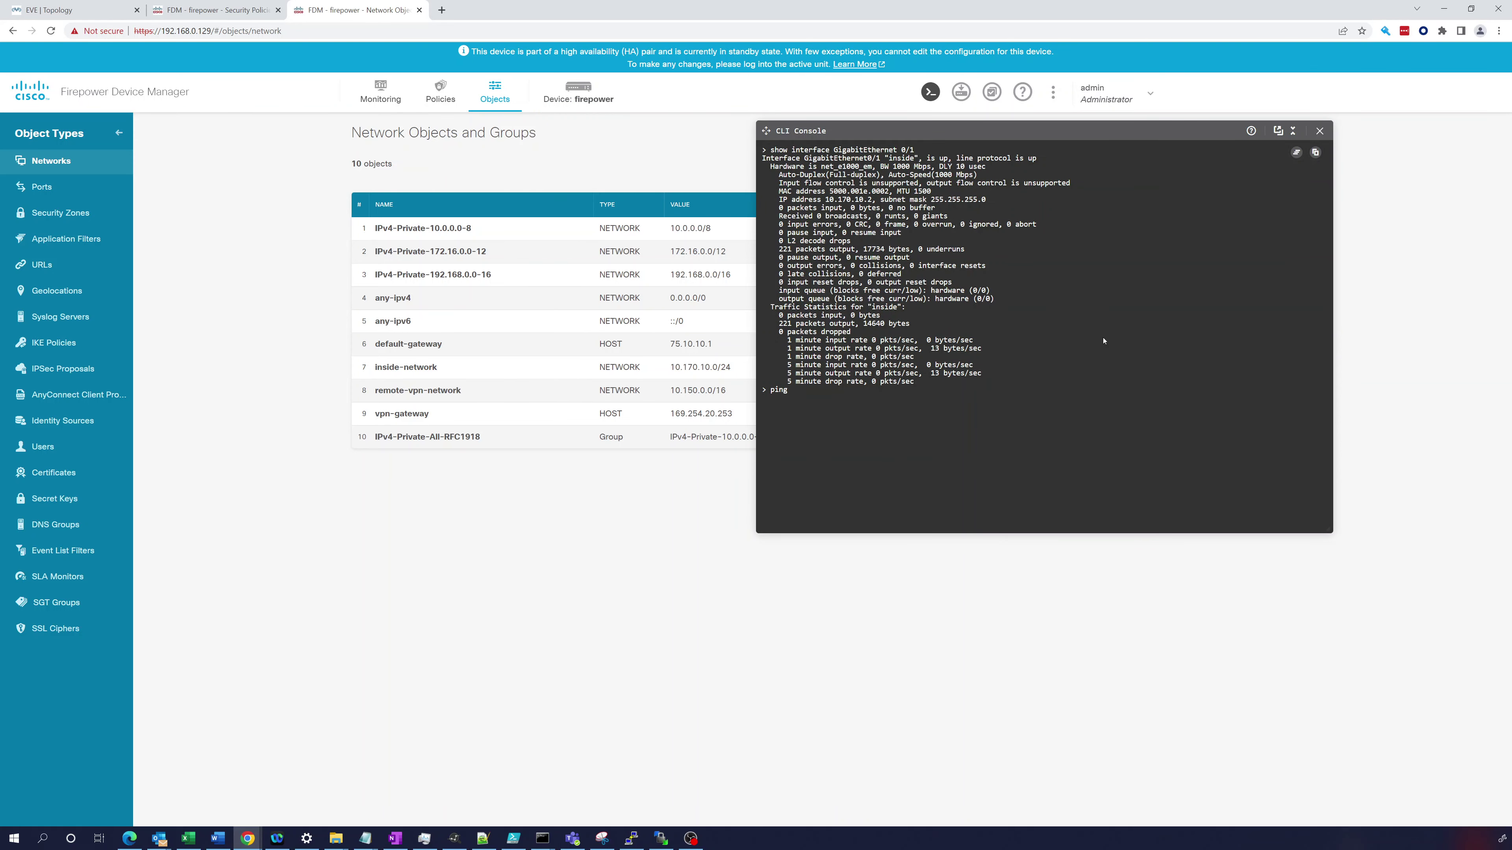
- Start a ping to 10.170.10.1 from the secondary's CLI console
{"action": "type", "text": "ping 10.170."}
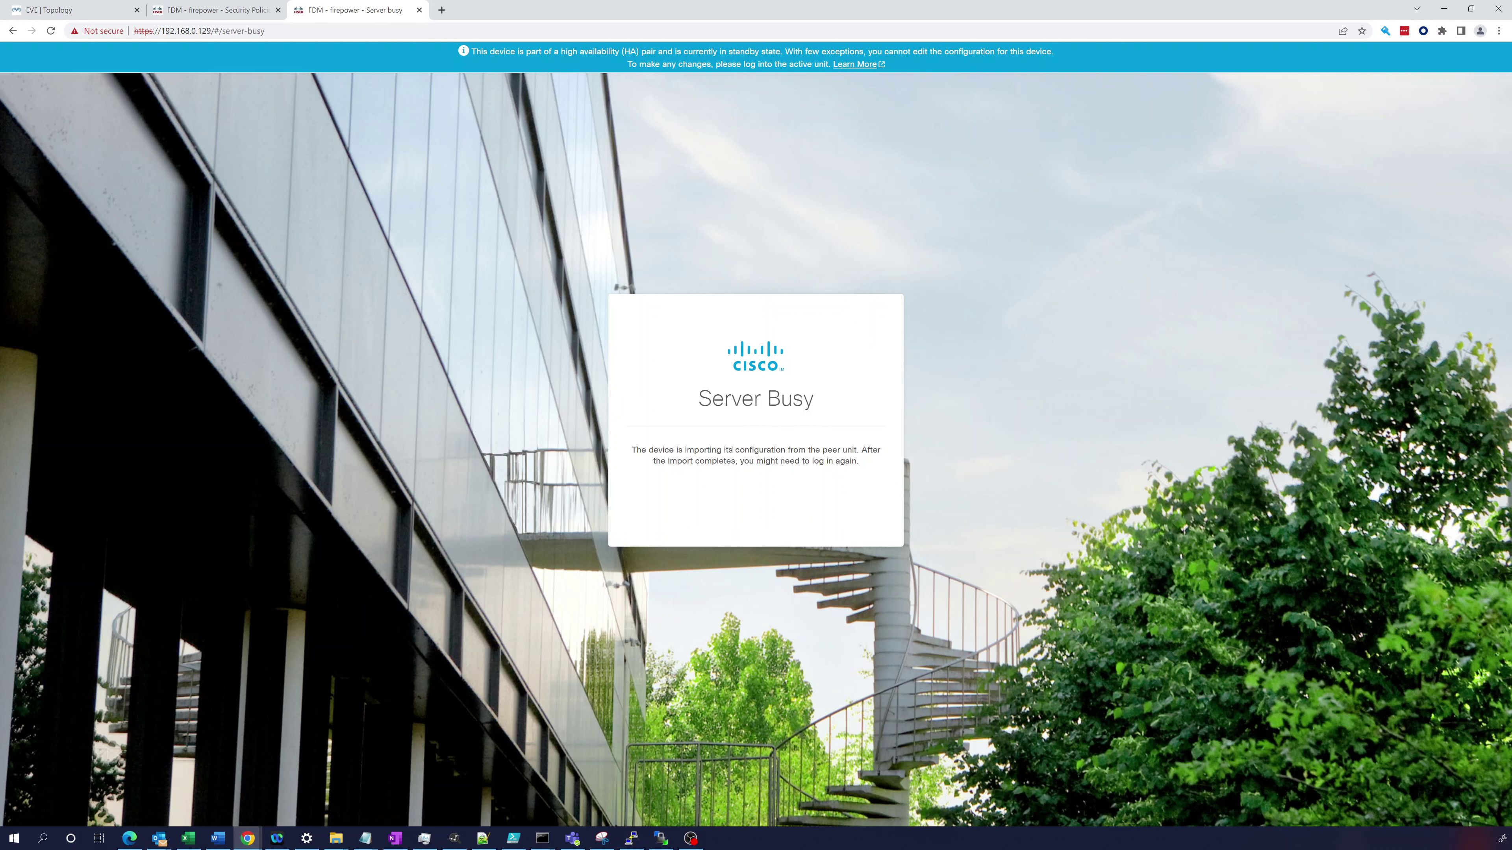
- Visit the primary's Security Policies tab, then reload the secondary's Device Summary, still showing Failed
{"action": "left_click", "coordinate": [224, 10]}
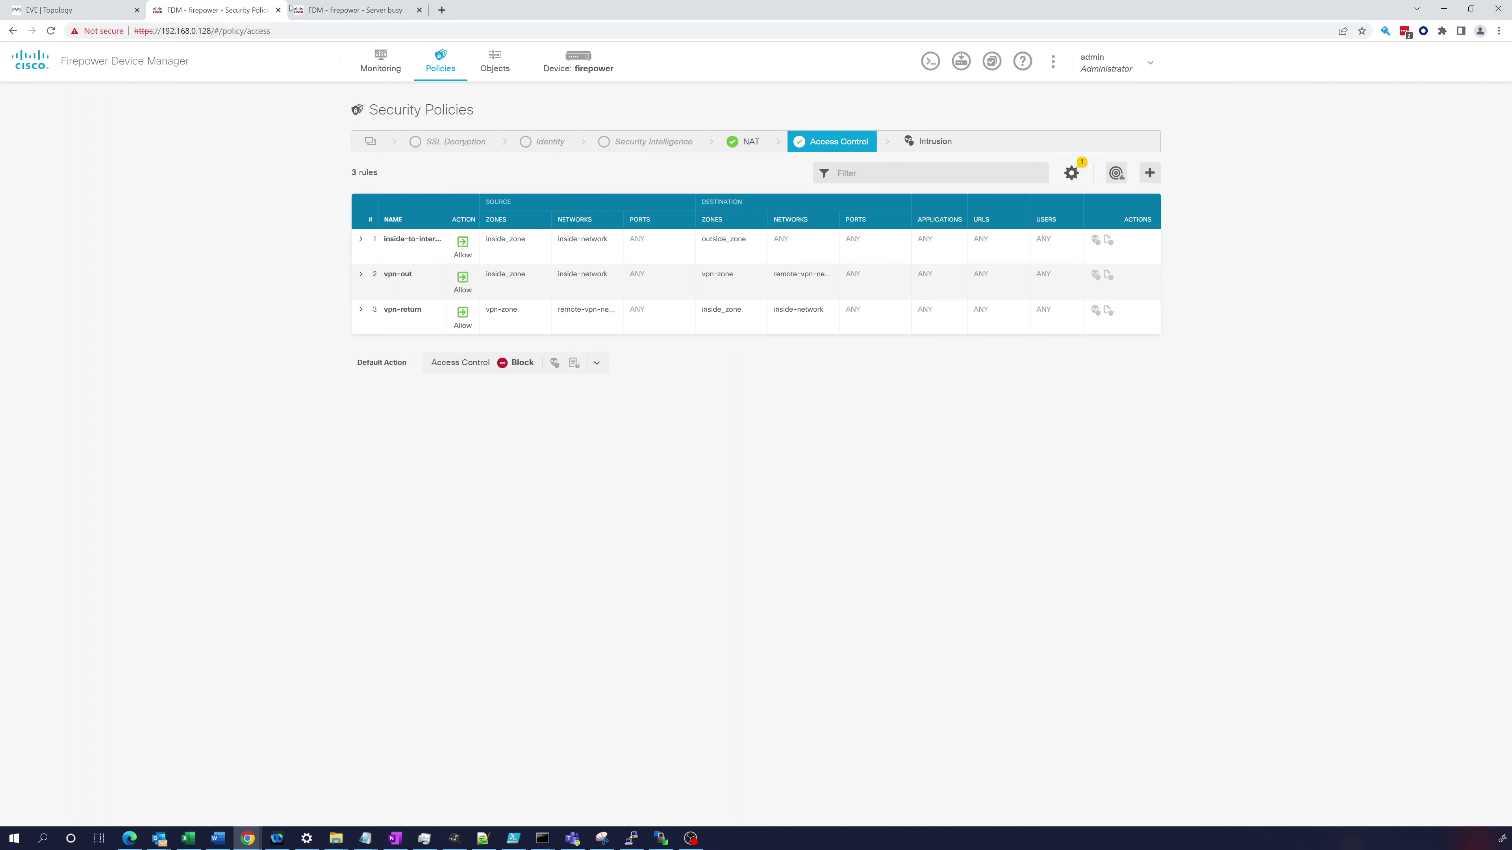
{"action": "left_click", "coordinate": [351, 9]}
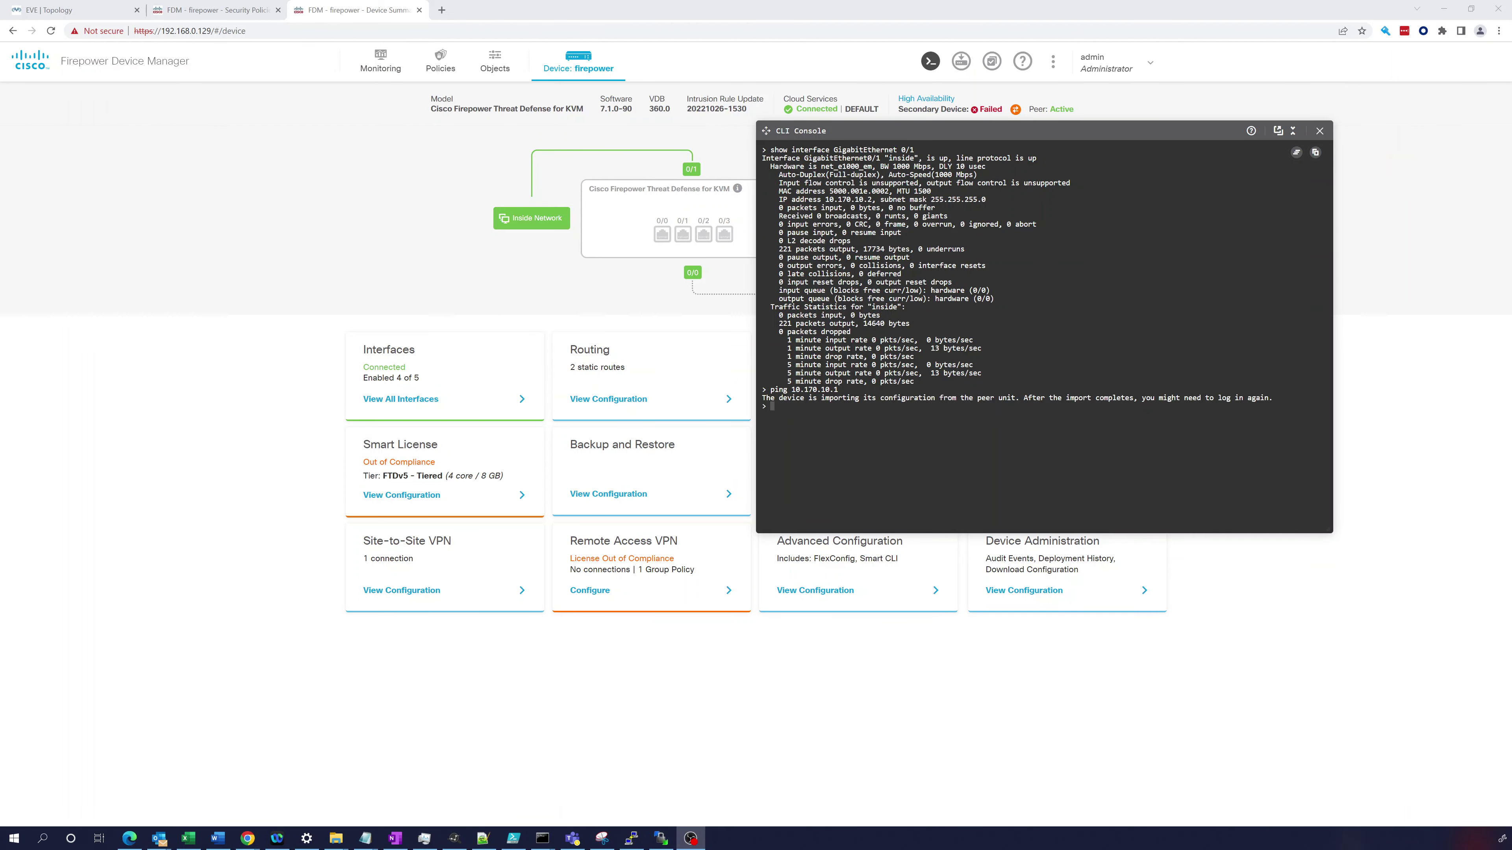
- Close the CLI console and view the secondary's High Availability failover history
{"action": "left_click", "coordinate": [1322, 131]}
{"action": "mouse_move", "coordinate": [978, 113]}
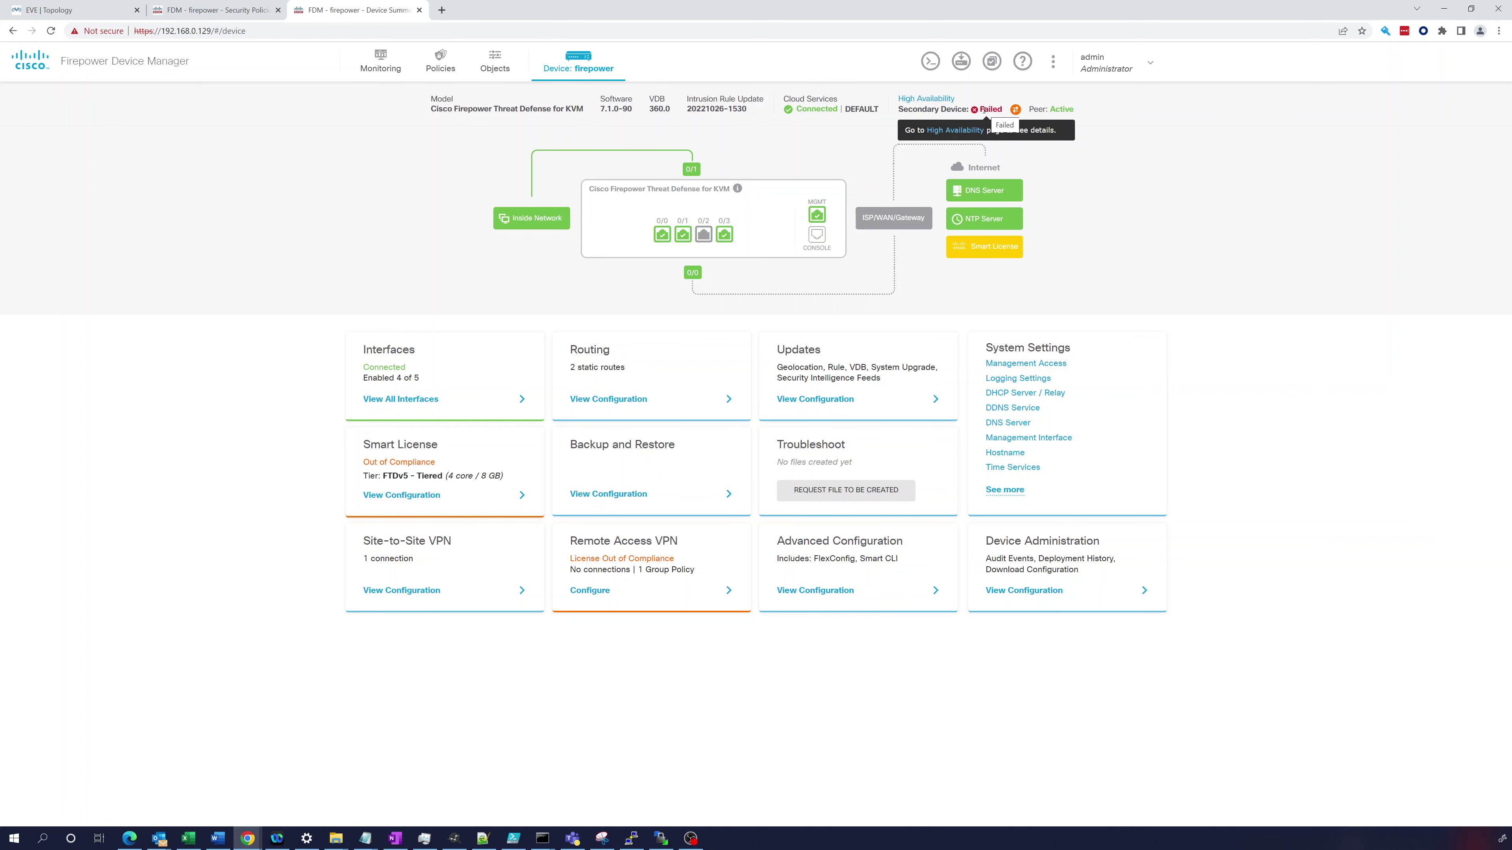
{"action": "left_click", "coordinate": [928, 100]}
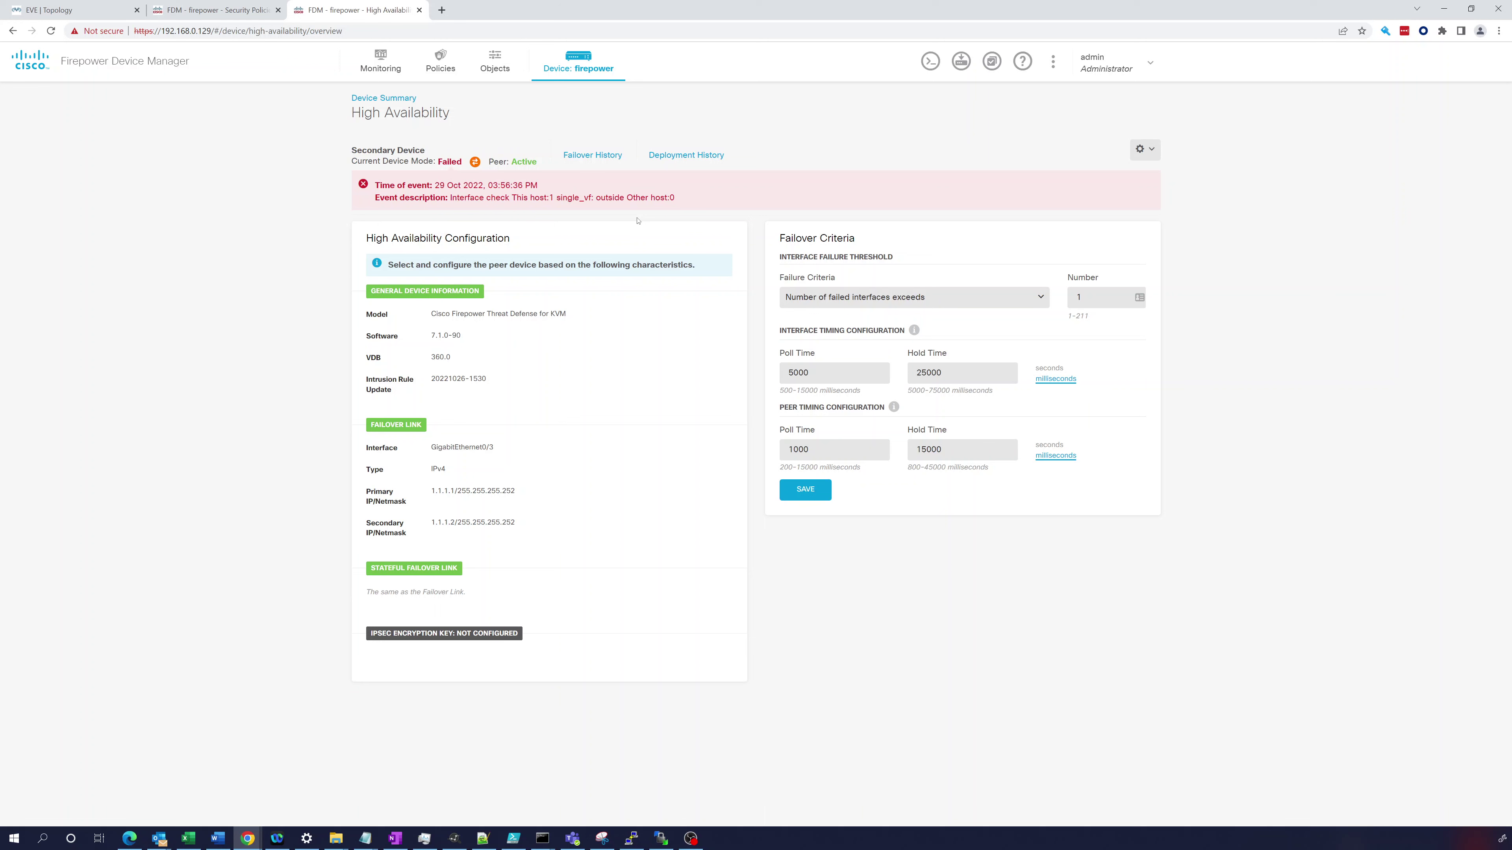
{"action": "left_click", "coordinate": [595, 155]}
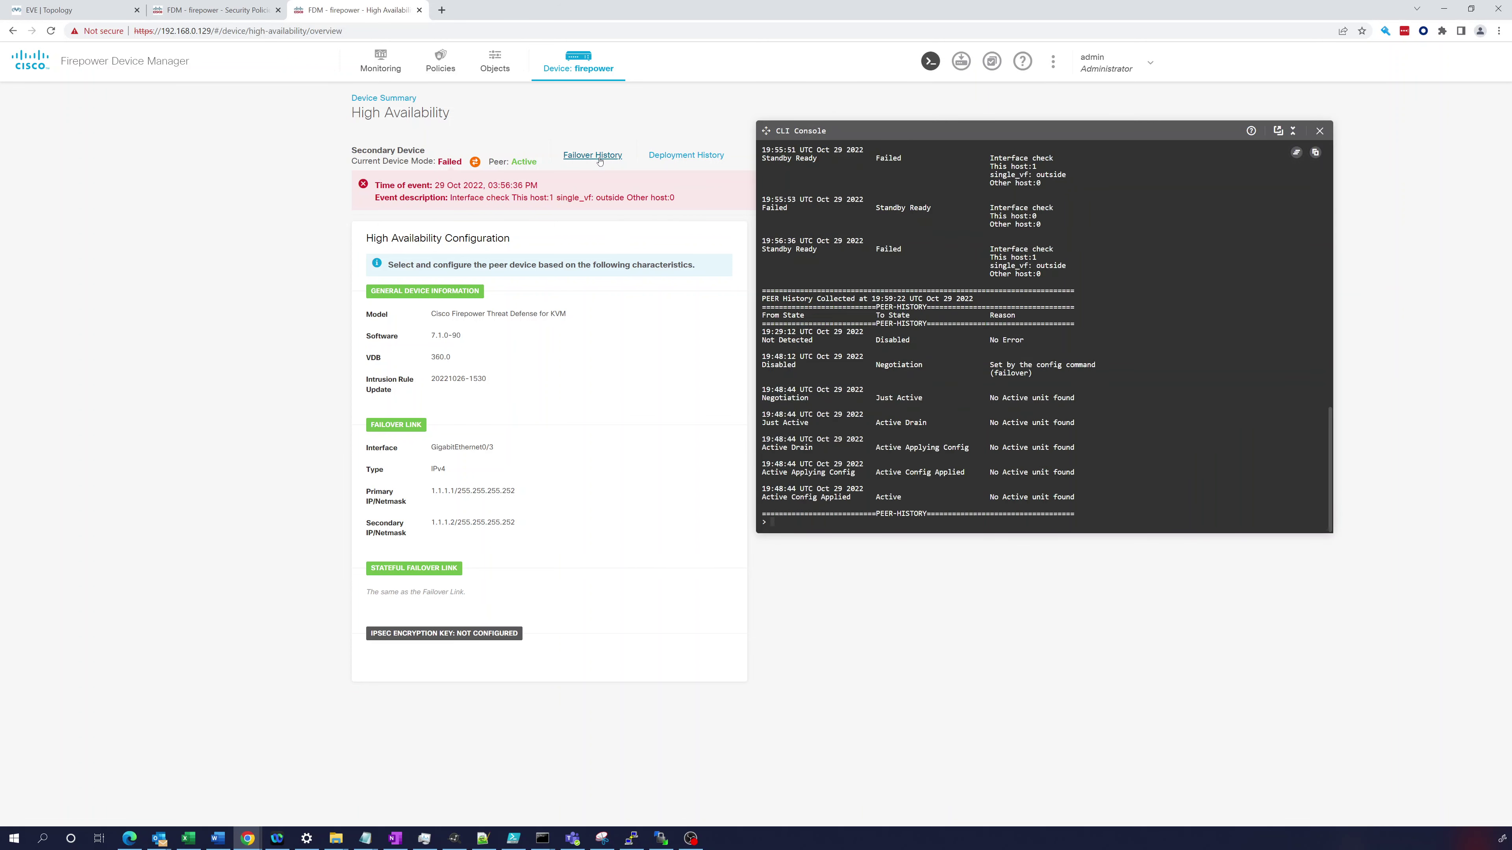